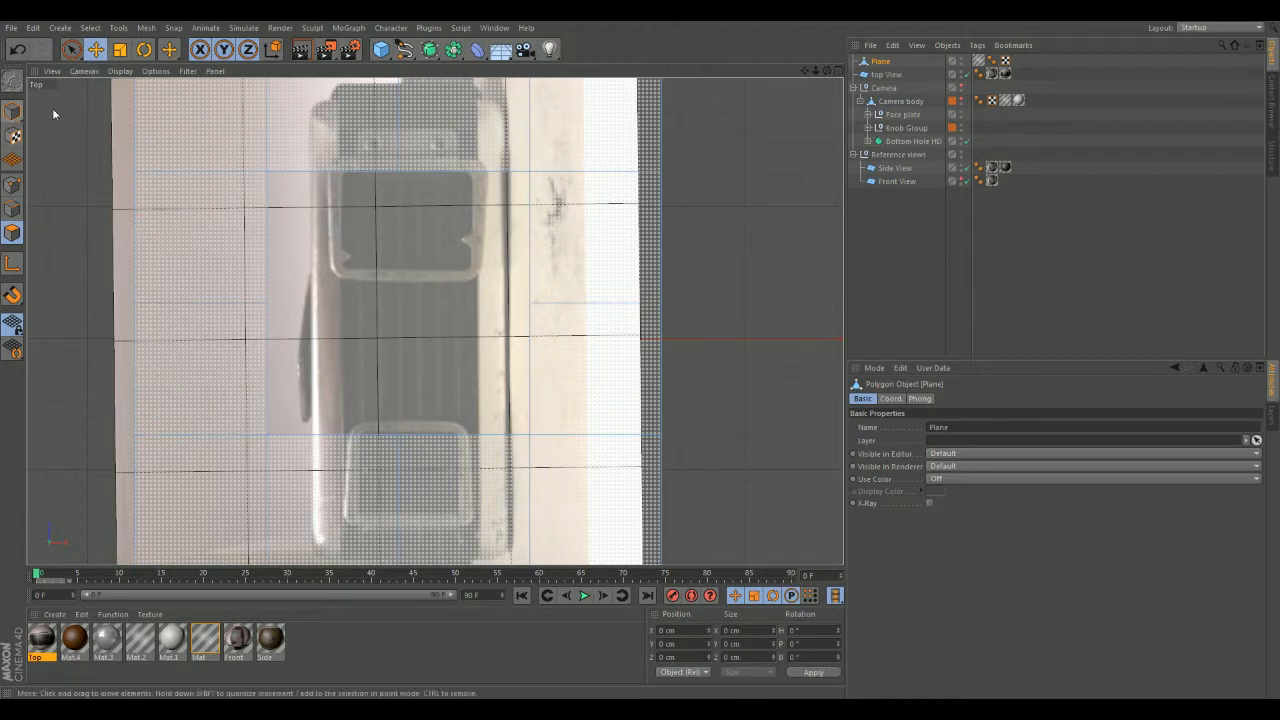
- Scale the whole plane down uniformly to about 131 cm wide over the top reference image
{"action": "left_click", "coordinate": [12, 115]}
{"action": "scroll", "coordinate": [556, 263], "scroll_direction": "down", "scroll_amount": 3}
{"action": "scroll", "coordinate": [678, 224], "scroll_direction": "up", "scroll_amount": 5}
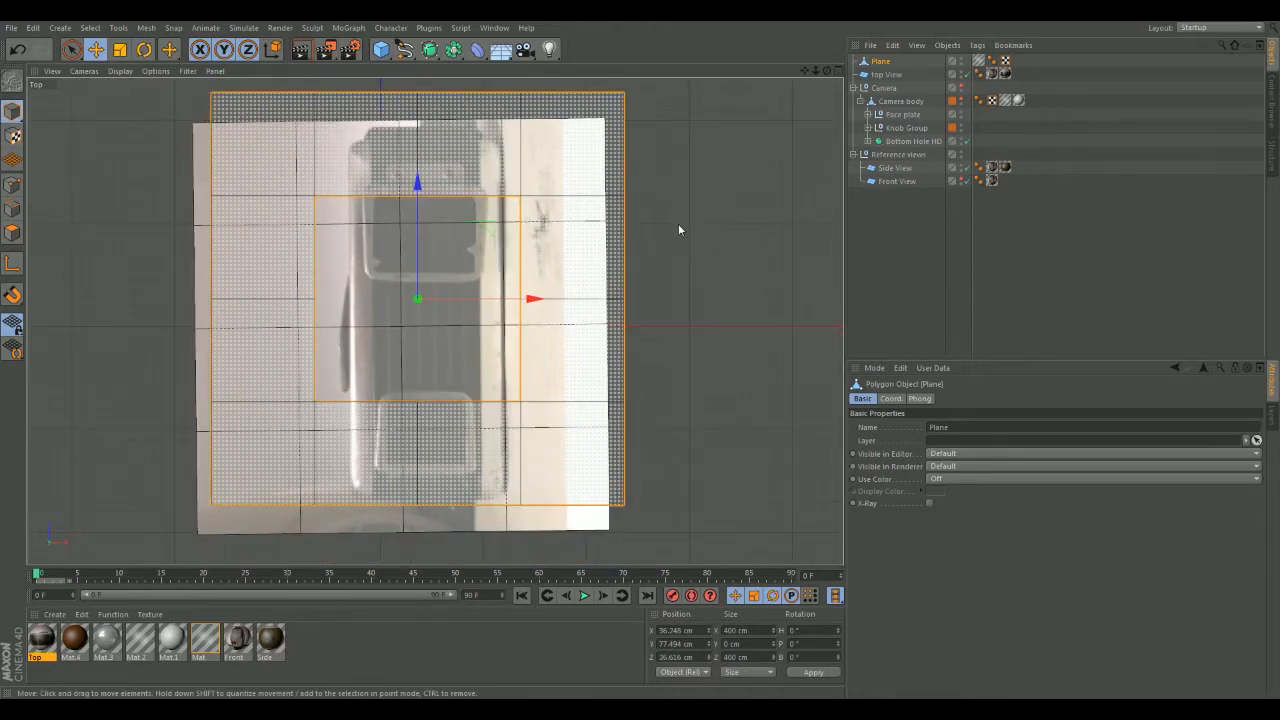
{"action": "middle_click_drag", "start_coordinate": [698, 229], "coordinate": [749, 217], "text": "alt"}
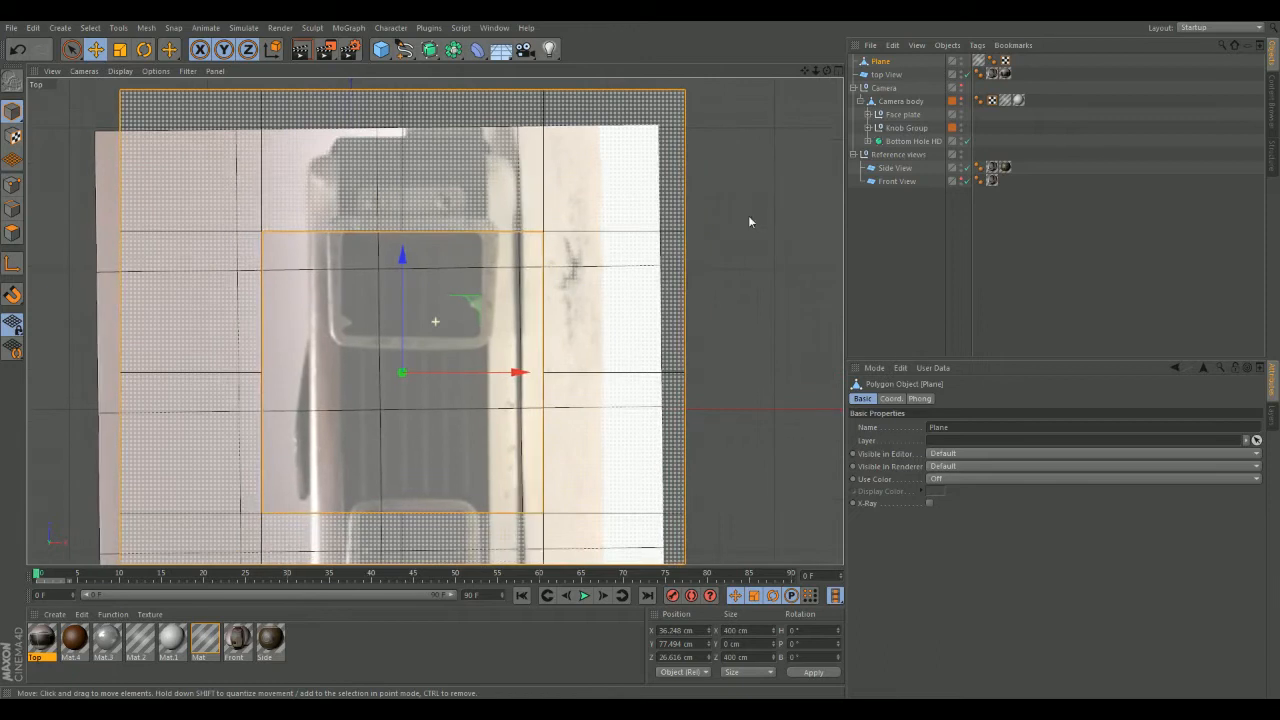
{"action": "left_click", "coordinate": [119, 49]}
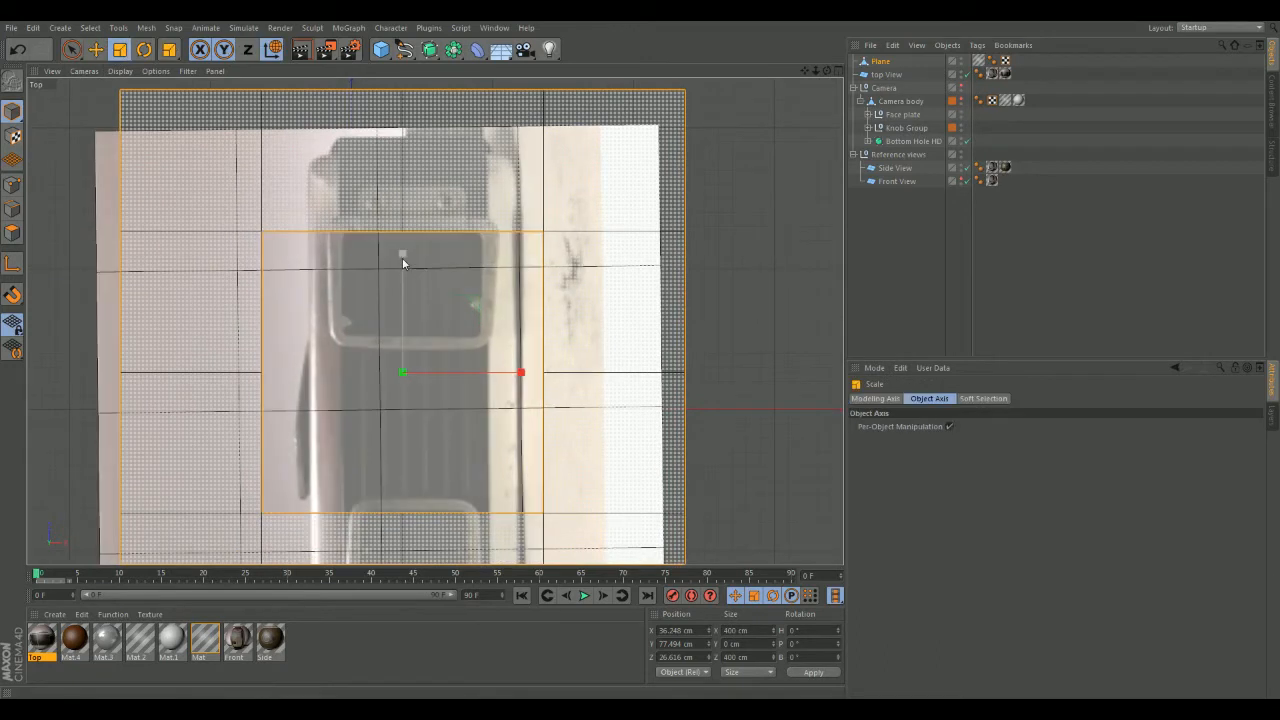
{"action": "left_click_drag", "start_coordinate": [402, 254], "coordinate": [16, 408]}
{"action": "scroll", "coordinate": [560, 220], "scroll_direction": "up", "scroll_amount": 3}
{"action": "middle_click_drag", "start_coordinate": [500, 226], "coordinate": [622, 137], "text": "alt"}
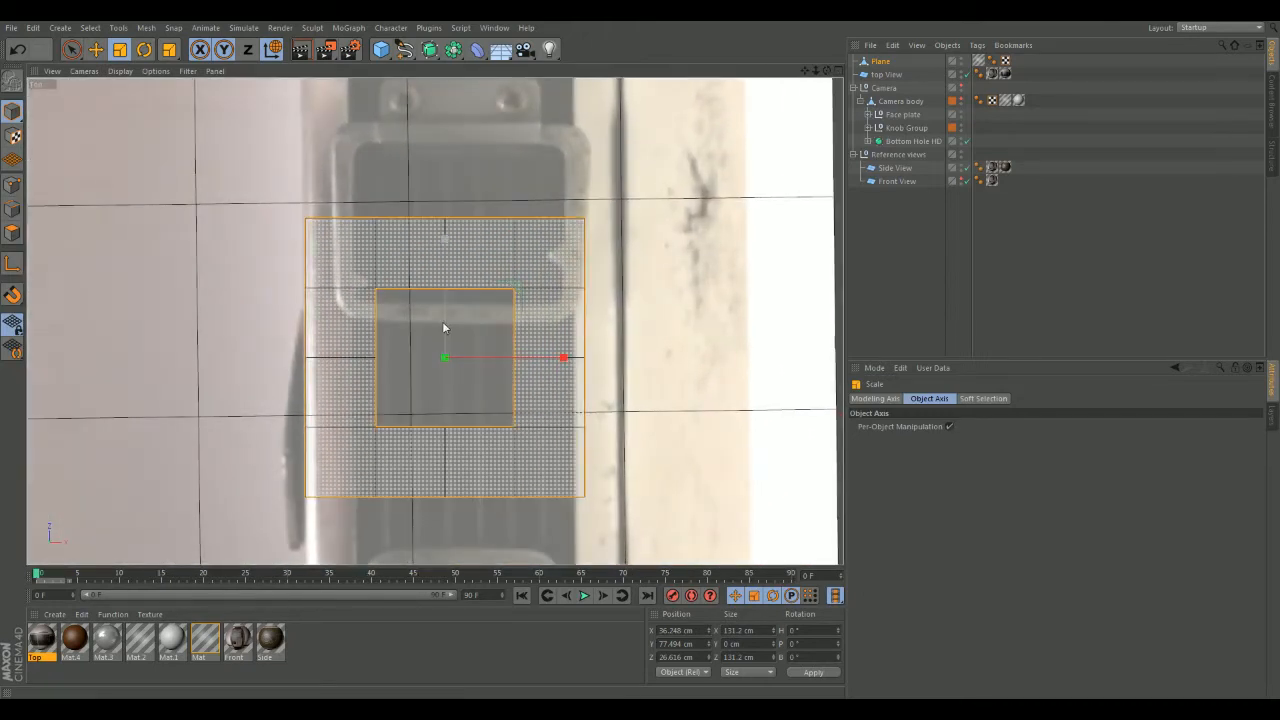
- Select the full row of outer edges along the plane's upper side
{"action": "left_click", "coordinate": [13, 208]}
{"action": "left_click", "coordinate": [337, 222]}
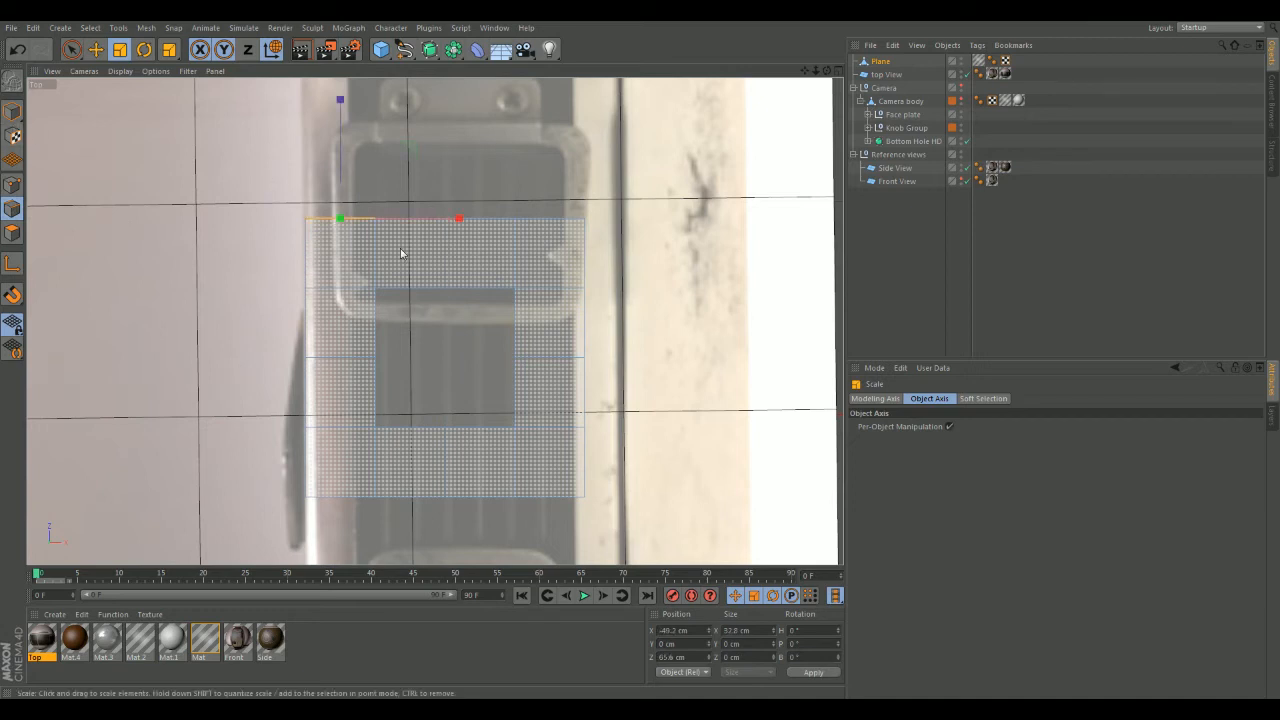
{"action": "left_click", "coordinate": [560, 218], "text": "shift"}
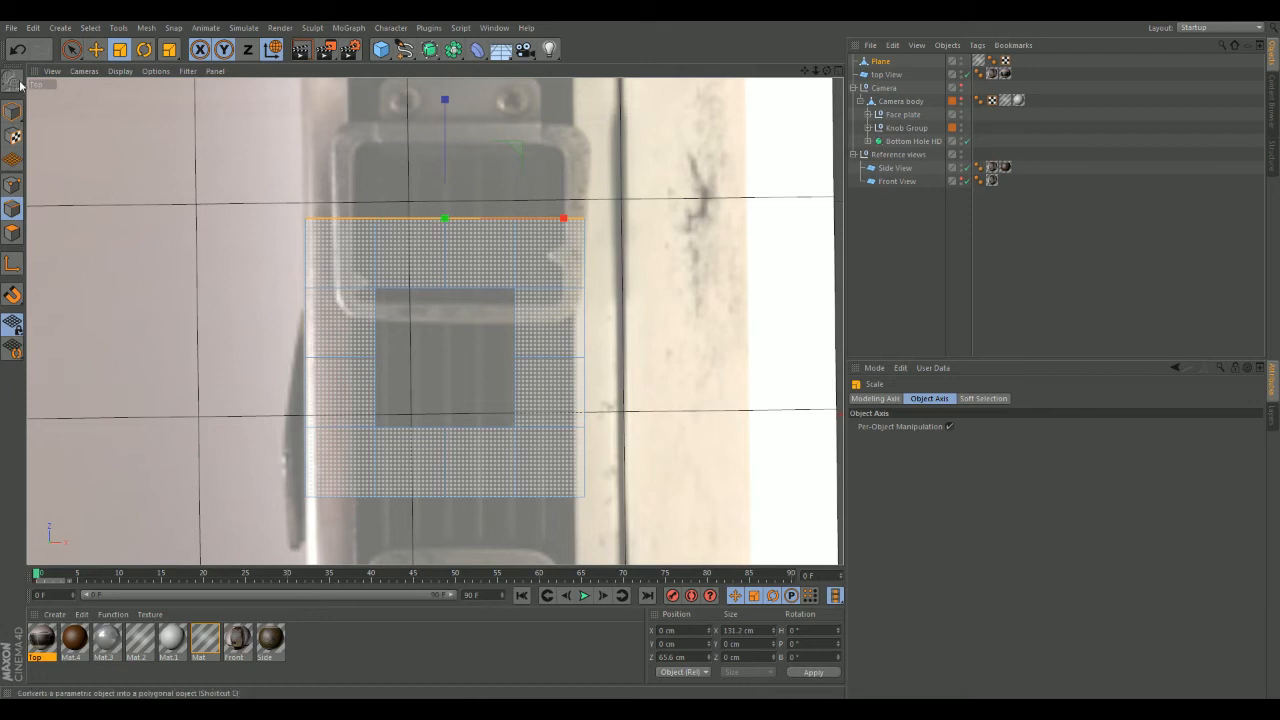
{"action": "key", "text": "e"}
{"action": "left_click_drag", "start_coordinate": [448, 108], "coordinate": [446, 160]}
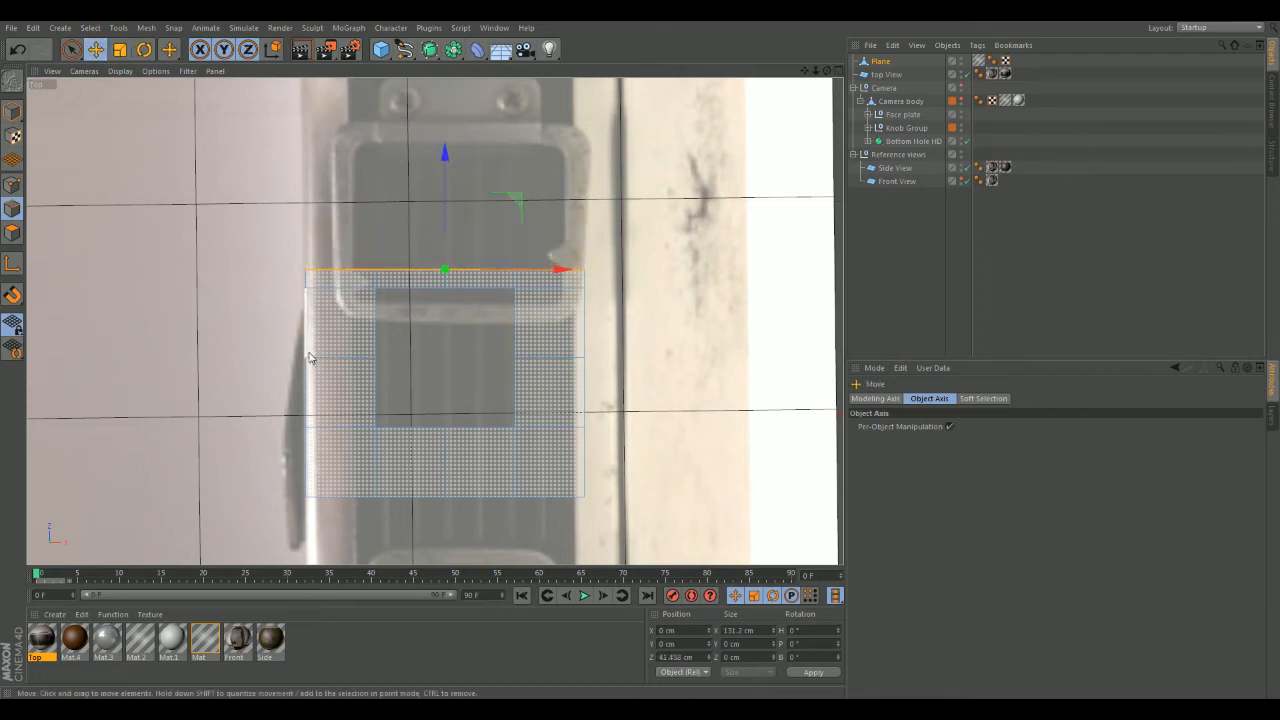
{"action": "left_click", "coordinate": [306, 282]}
{"action": "left_click", "coordinate": [306, 400], "text": "shift"}
{"action": "left_click", "coordinate": [306, 450], "text": "shift"}
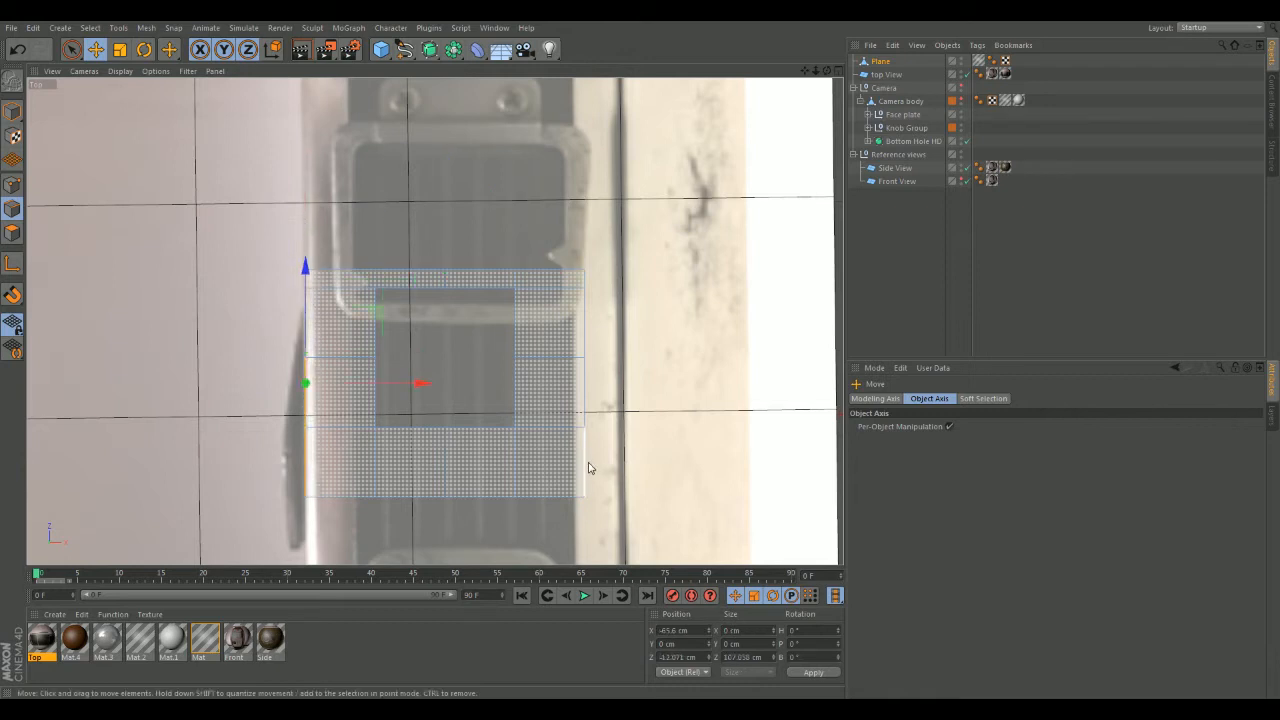
{"action": "left_click", "coordinate": [586, 440], "text": "shift"}
{"action": "key", "text": "ctrl+z"}
{"action": "key", "text": "ctrl+z"}
{"action": "key", "text": "ctrl+z"}
{"action": "key", "text": "ctrl+z"}
{"action": "key", "text": "ctrl+z"}
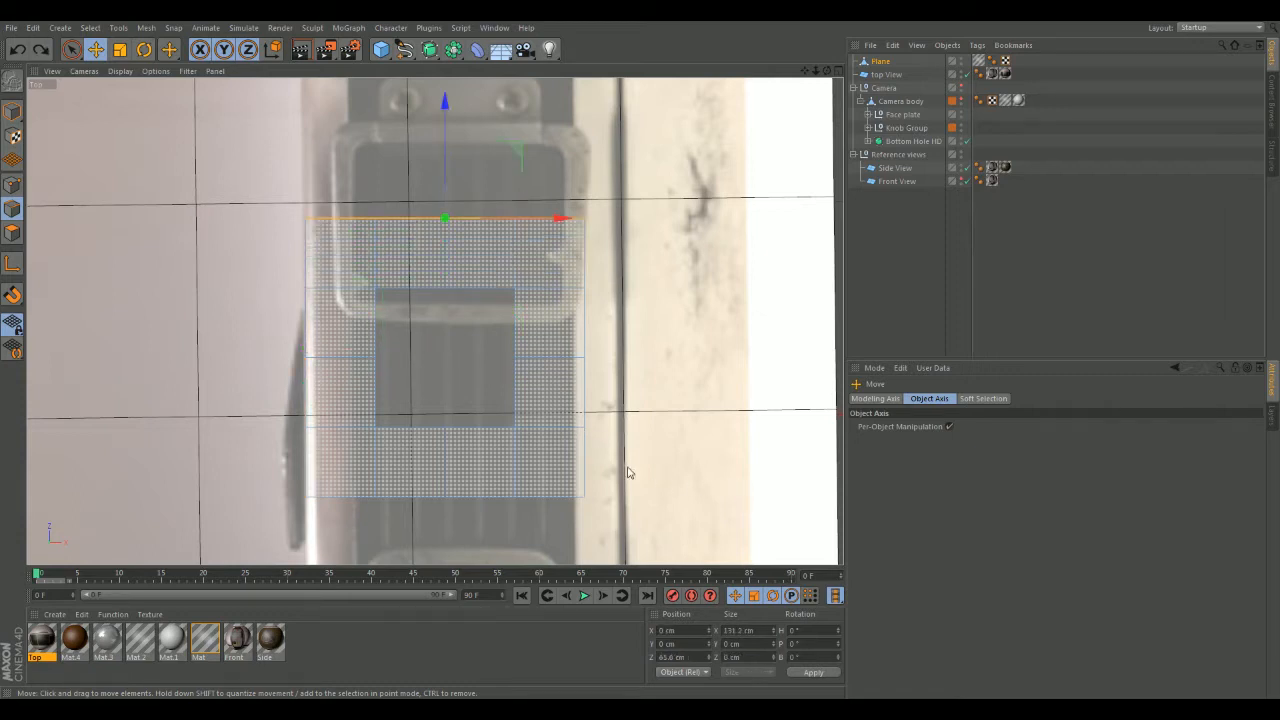
- Add the lower outer edges to the selection and scale both rows toward each other to about 81 cm in Z
{"action": "left_click", "coordinate": [535, 494], "text": "shift"}
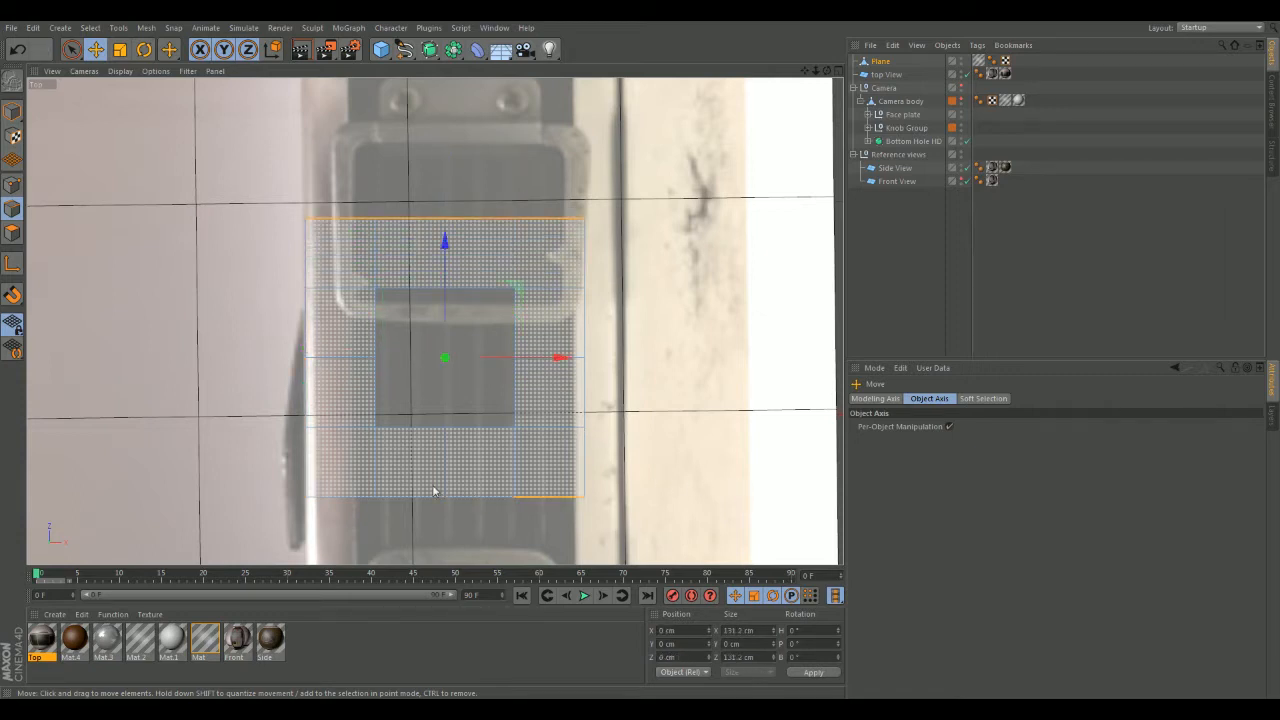
{"action": "left_click", "coordinate": [447, 497], "text": "shift"}
{"action": "left_click", "coordinate": [409, 497], "text": "shift"}
{"action": "left_click", "coordinate": [351, 496], "text": "shift"}
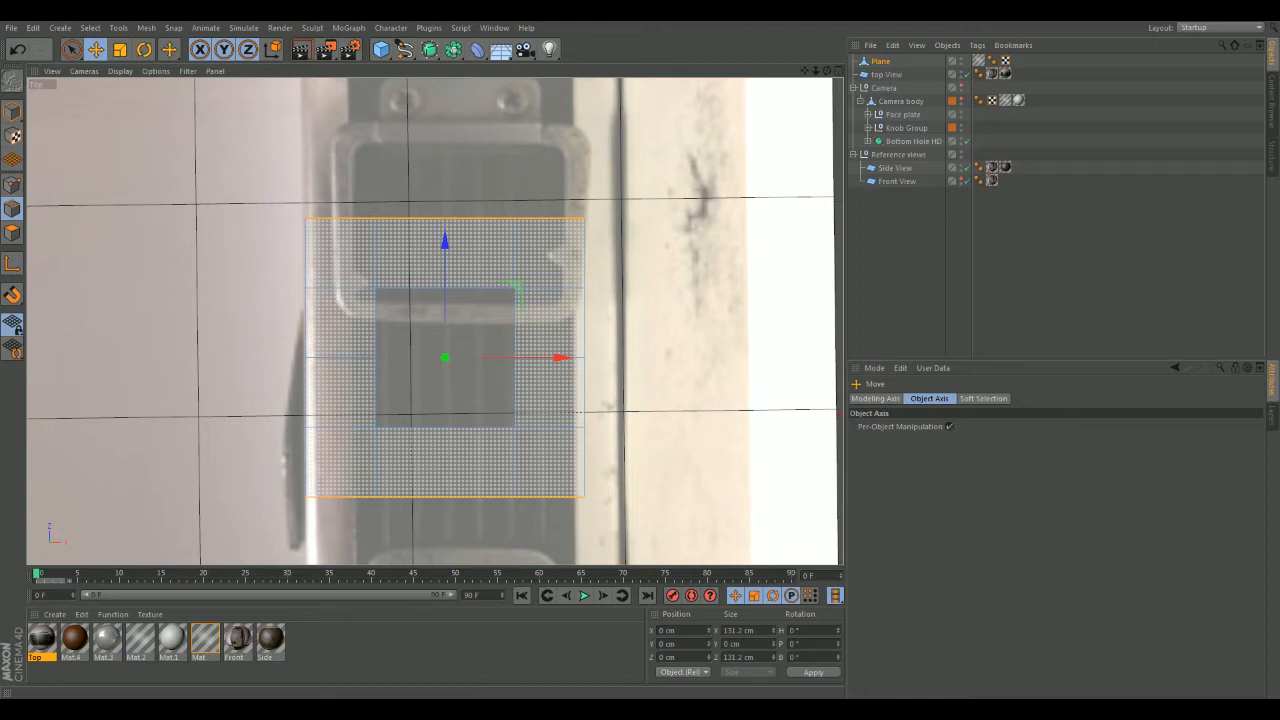
{"action": "left_click", "coordinate": [120, 50]}
{"action": "left_click_drag", "start_coordinate": [447, 240], "coordinate": [437, 286]}
- Select the outer edges on both vertical sides and scale them inward to about 79 cm in X
{"action": "left_click", "coordinate": [585, 283]}
{"action": "left_click", "coordinate": [582, 329], "text": "shift"}
{"action": "left_click", "coordinate": [583, 378], "text": "shift"}
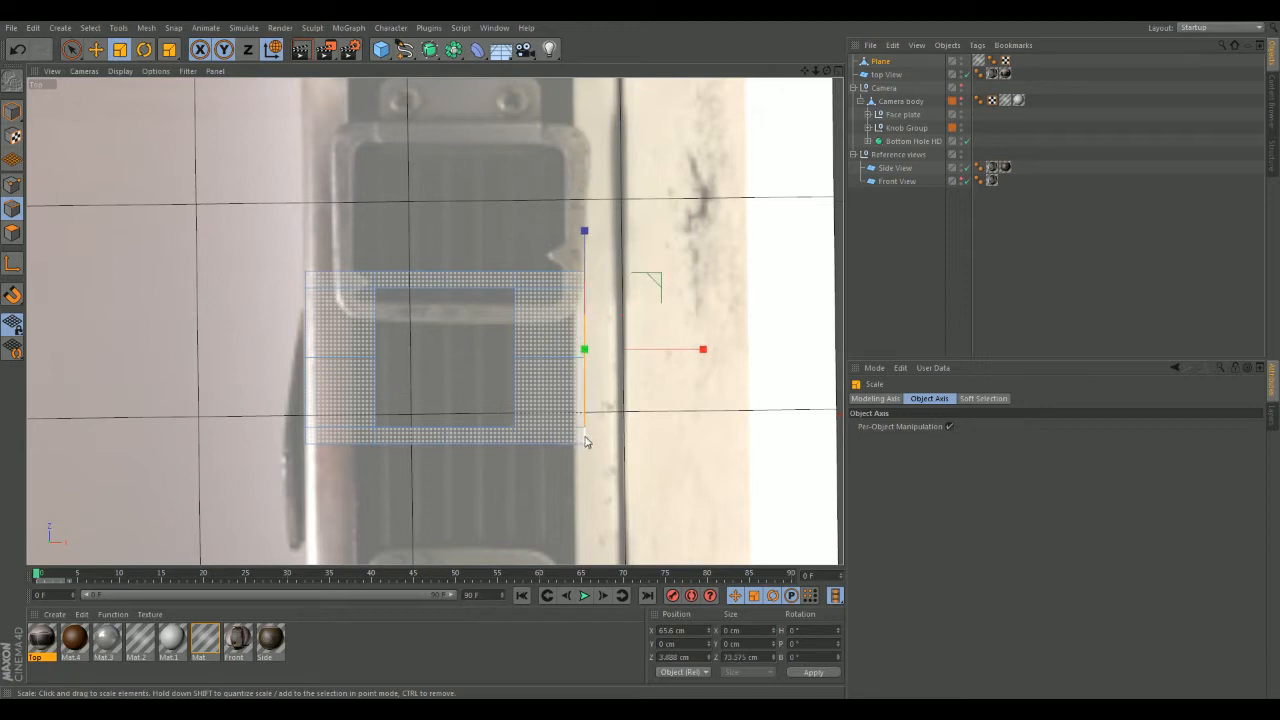
{"action": "left_click", "coordinate": [306, 290], "text": "shift"}
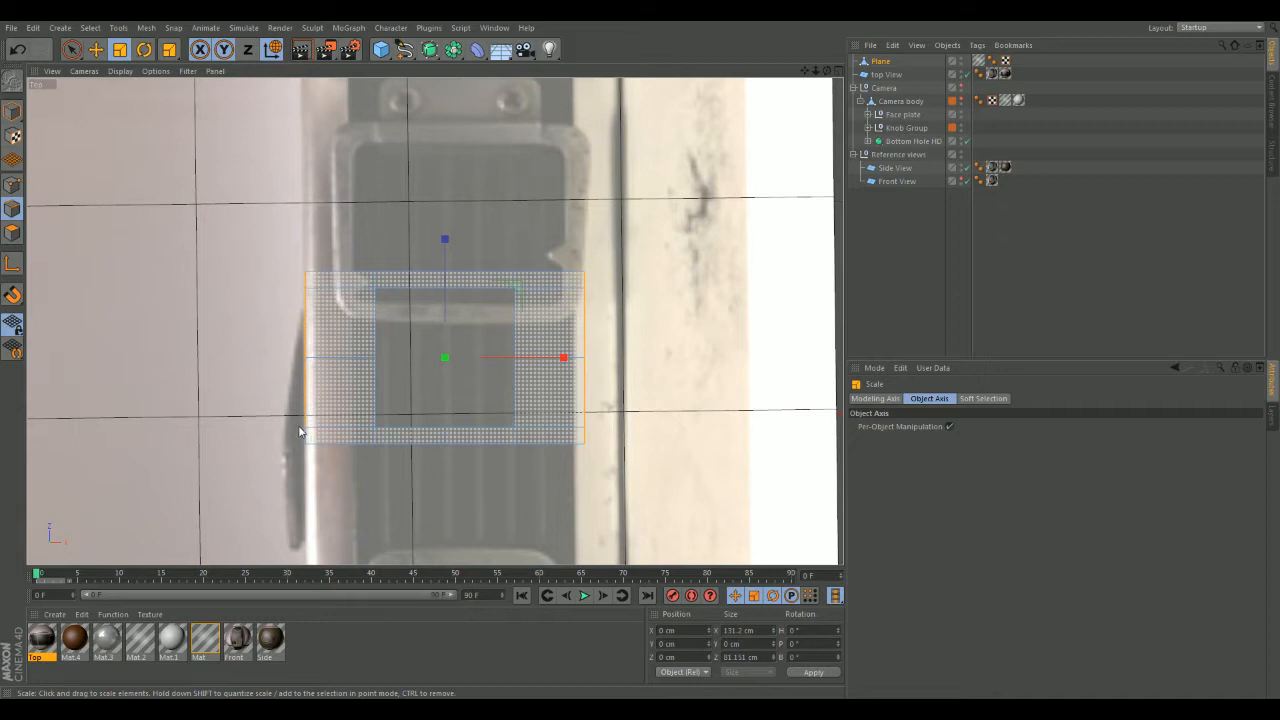
{"action": "left_click_drag", "start_coordinate": [561, 358], "coordinate": [515, 360]}
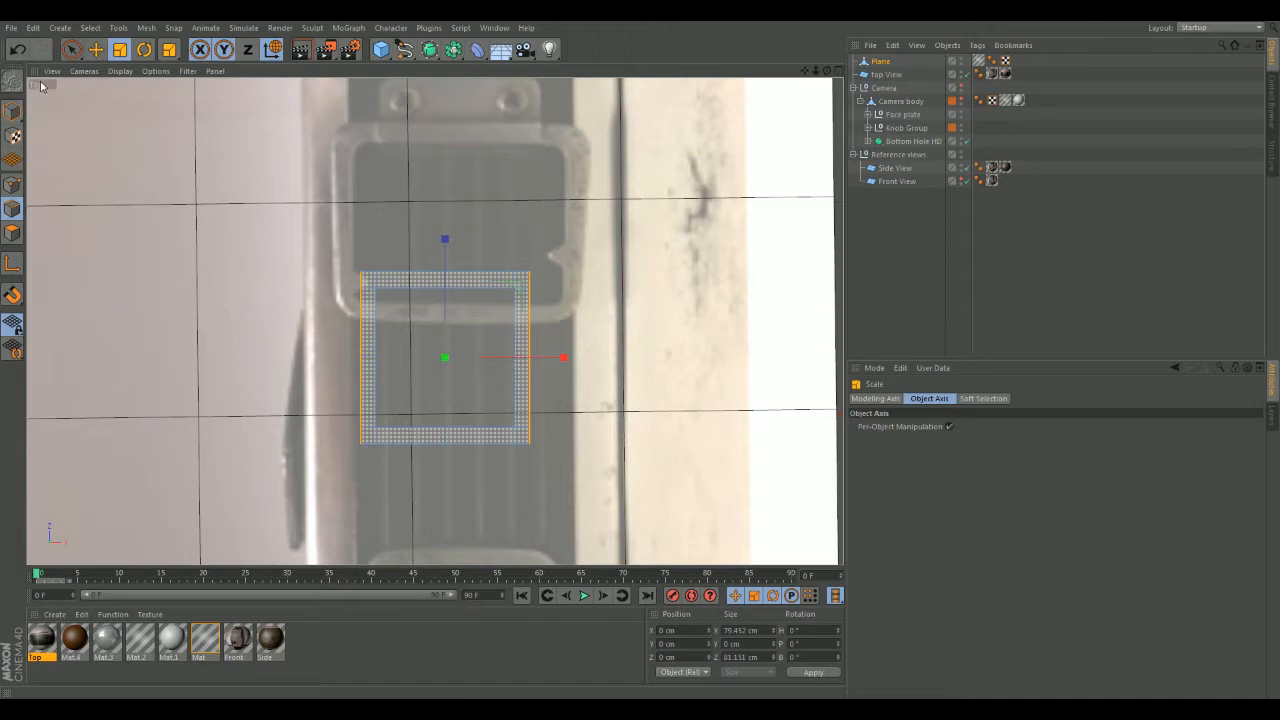
- Move the whole plane frame onto the upper buckle of the reference image, at about X 43.6 cm and Z 94.8 cm
{"action": "key", "text": "e"}
{"action": "left_click", "coordinate": [446, 243]}
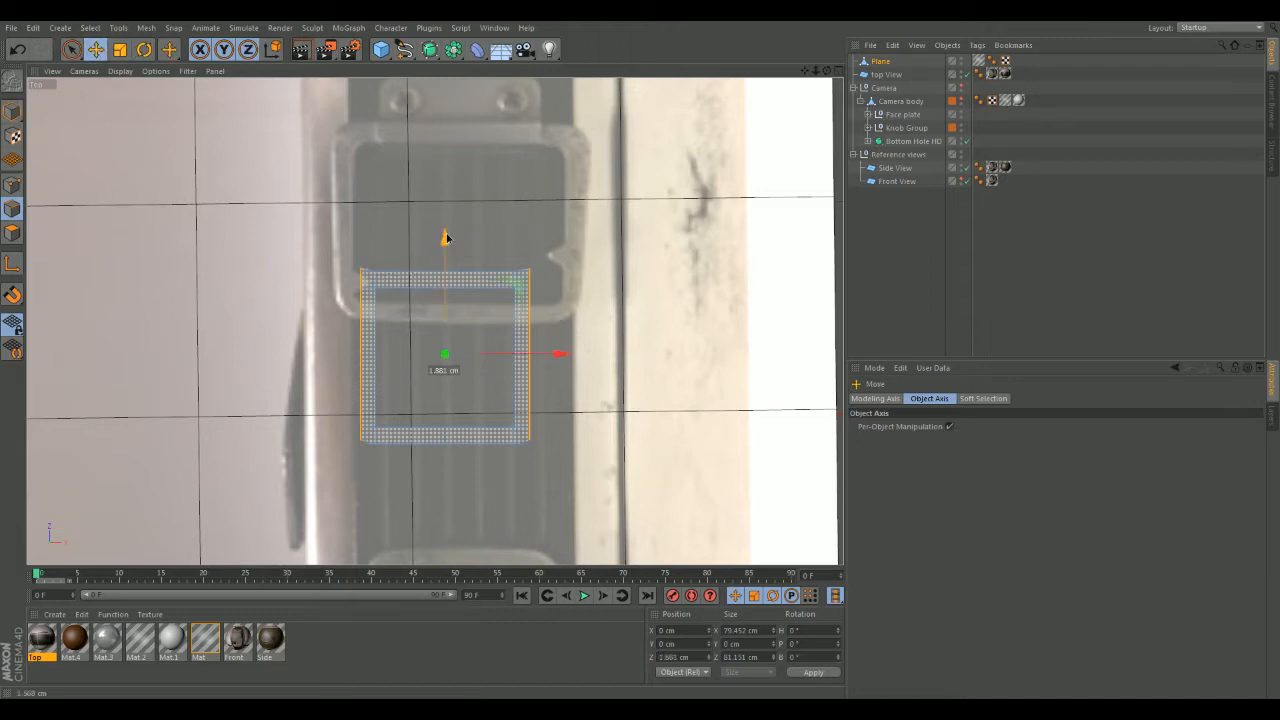
{"action": "left_click", "coordinate": [653, 287]}
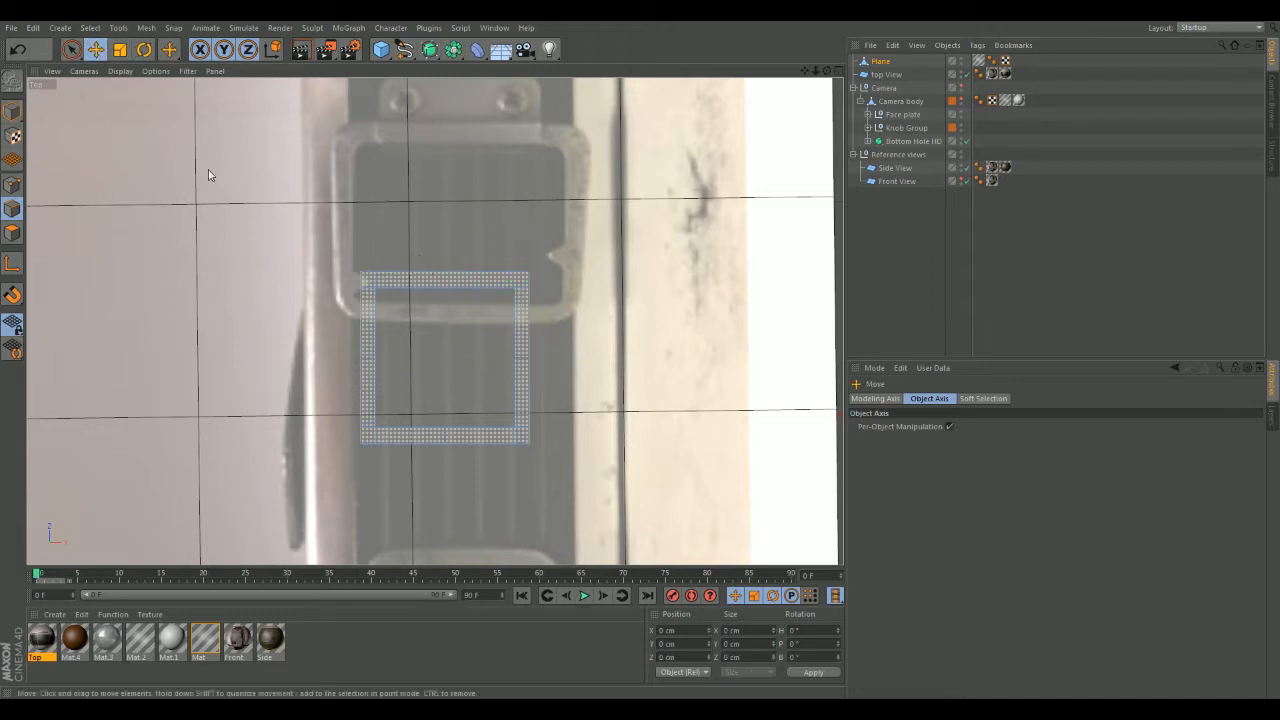
{"action": "left_click", "coordinate": [12, 110]}
{"action": "left_click_drag", "start_coordinate": [446, 243], "coordinate": [446, 103]}
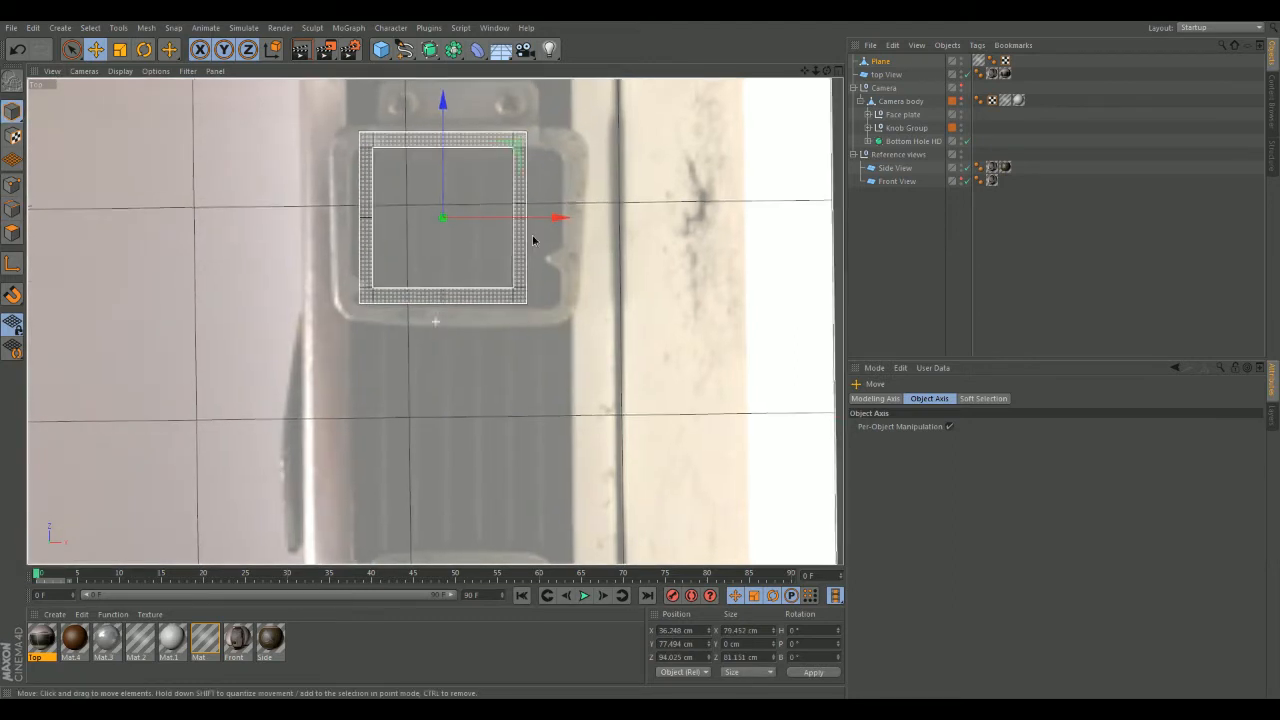
{"action": "middle_click_drag", "start_coordinate": [533, 240], "coordinate": [550, 312], "text": "alt"}
{"action": "mouse_move", "coordinate": [571, 291]}
{"action": "left_mouse_down"}
{"action": "mouse_move", "coordinate": [608, 294]}
{"action": "mouse_move", "coordinate": [591, 293]}
{"action": "left_mouse_up"}
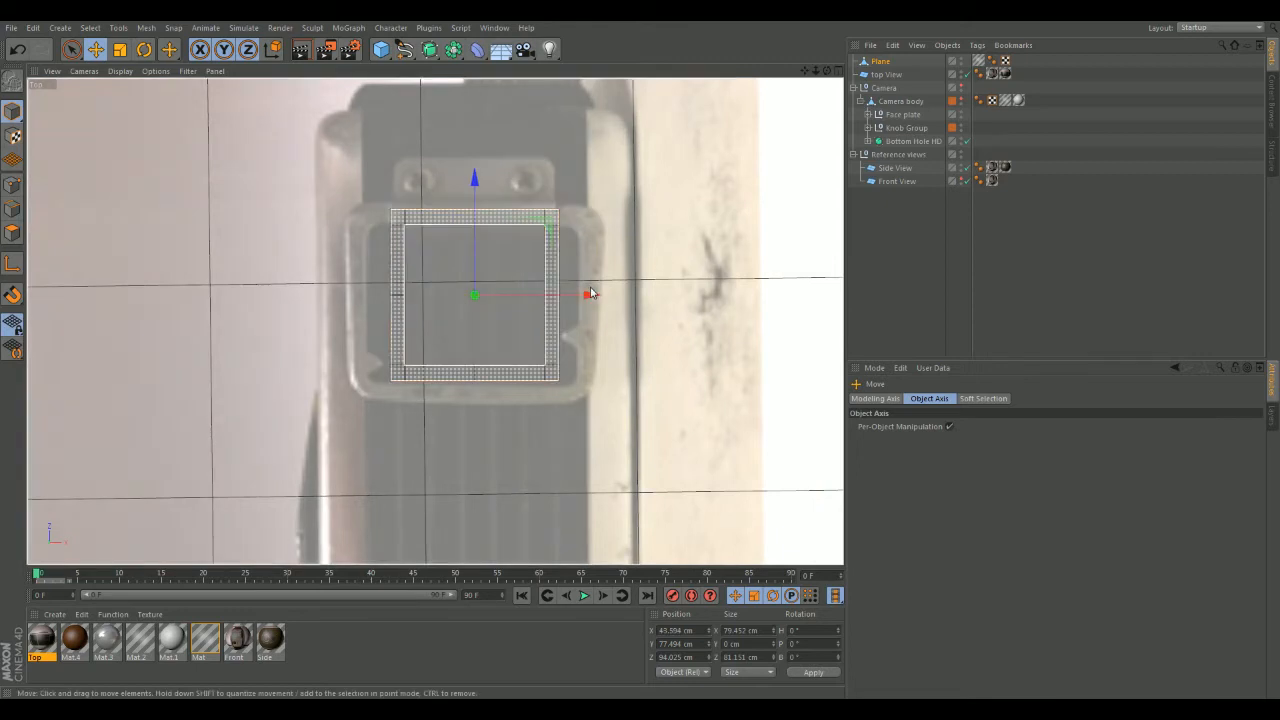
{"action": "left_click_drag", "start_coordinate": [475, 181], "coordinate": [472, 178]}
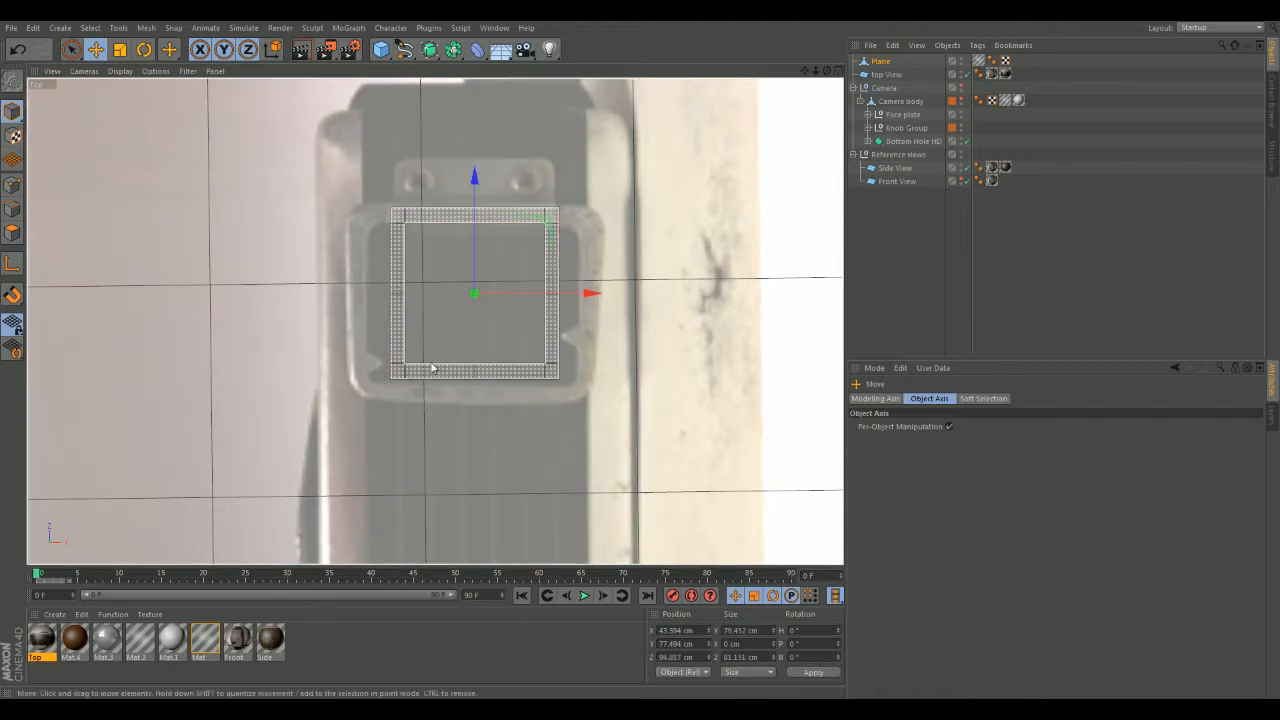
{"action": "scroll", "coordinate": [234, 200], "scroll_direction": "up", "scroll_amount": 2}
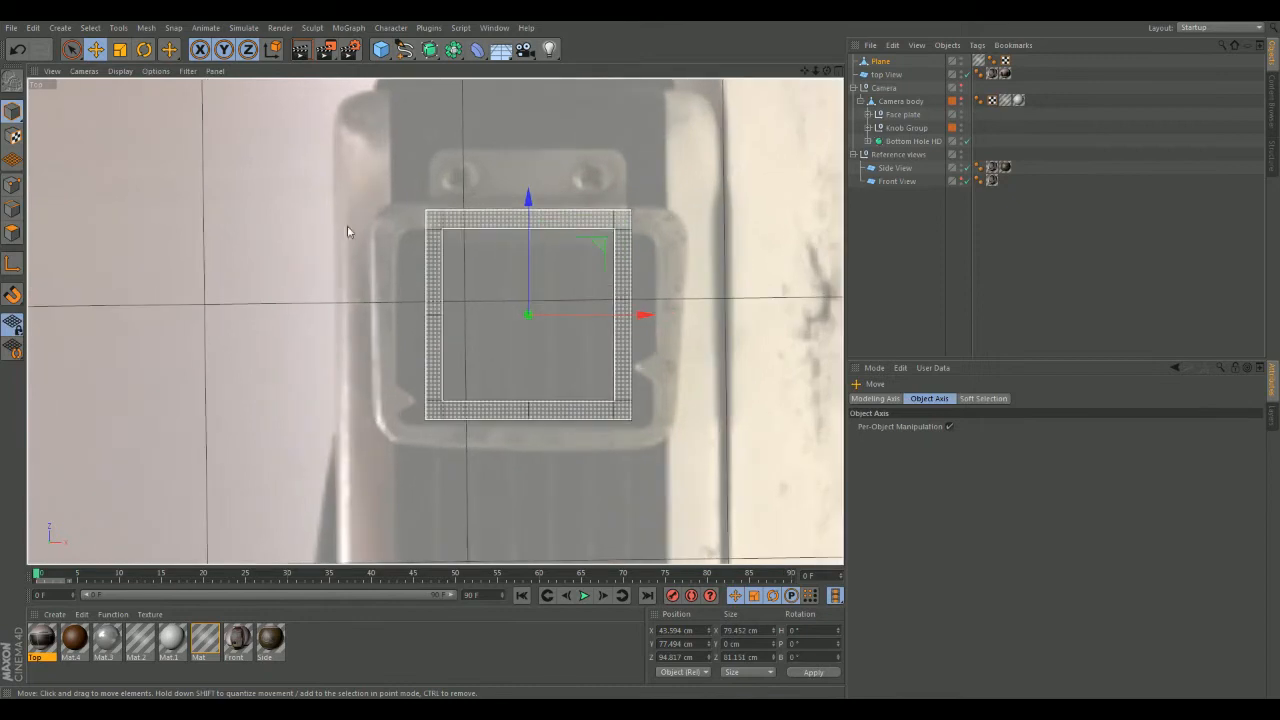
{"action": "middle_click_drag", "start_coordinate": [350, 187], "coordinate": [291, 177], "text": "alt"}
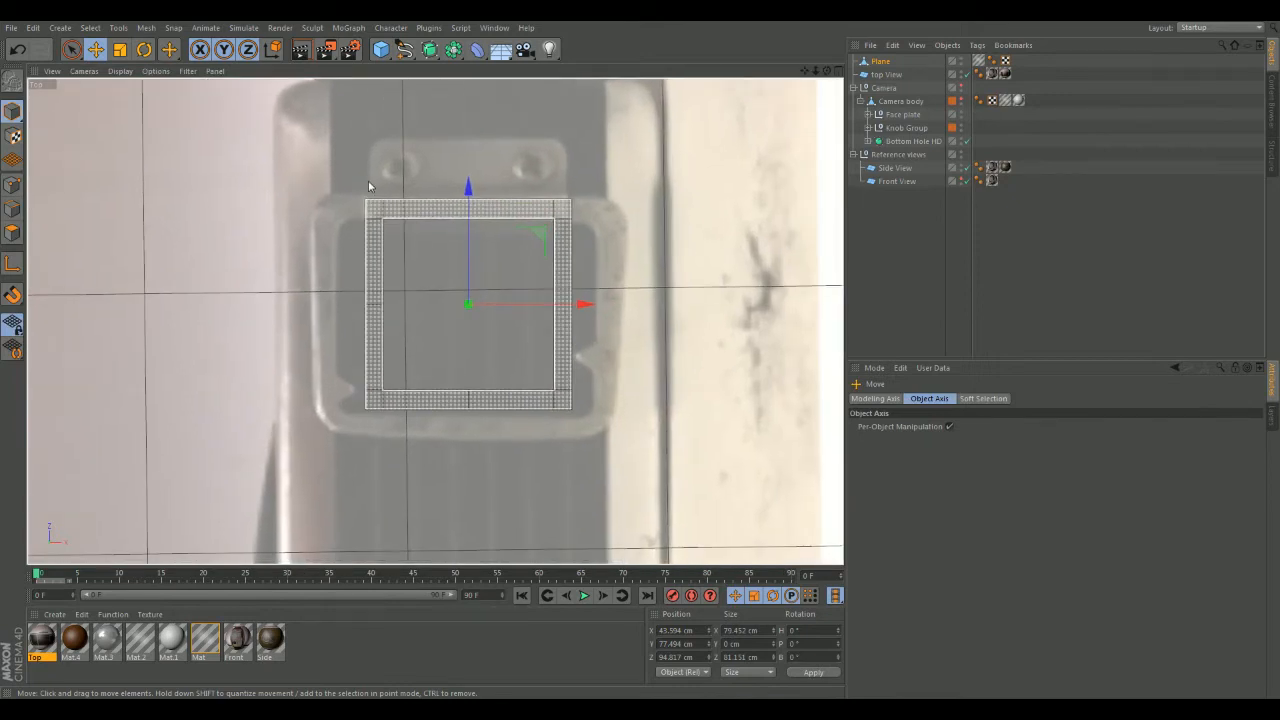
{"action": "left_click", "coordinate": [242, 192]}
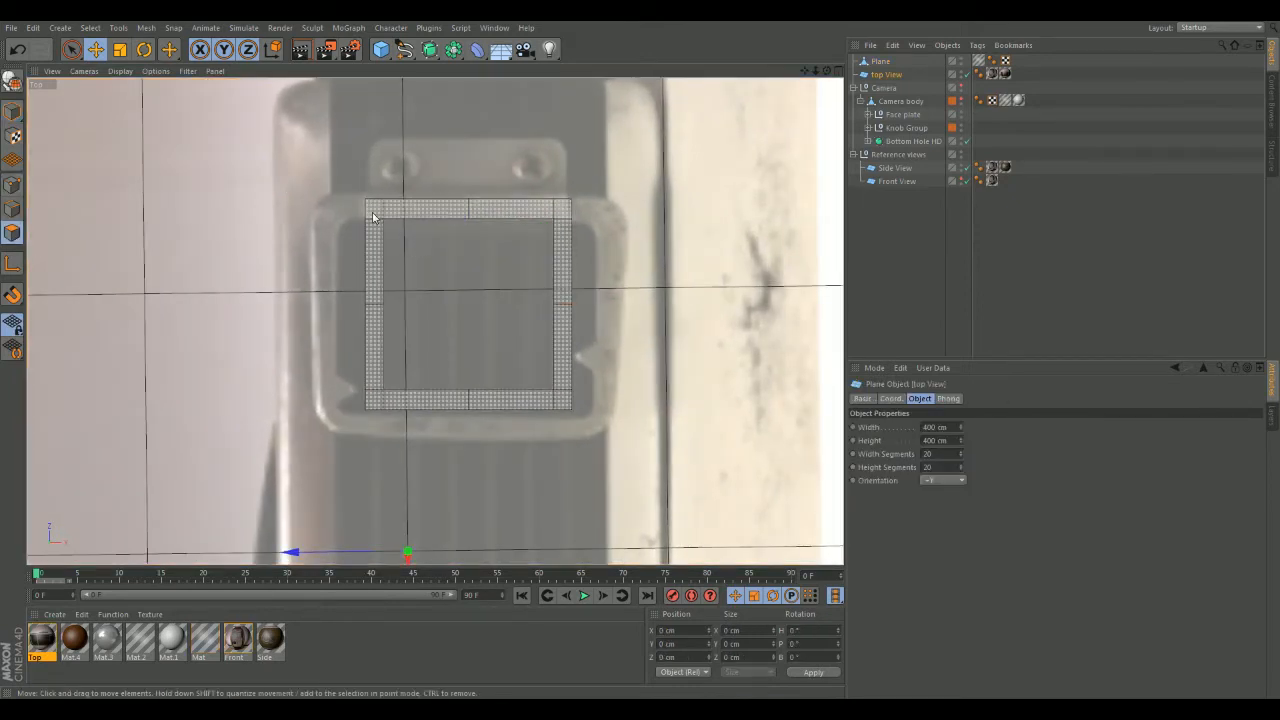
{"action": "scroll", "coordinate": [303, 267], "scroll_direction": "down", "scroll_amount": 2}
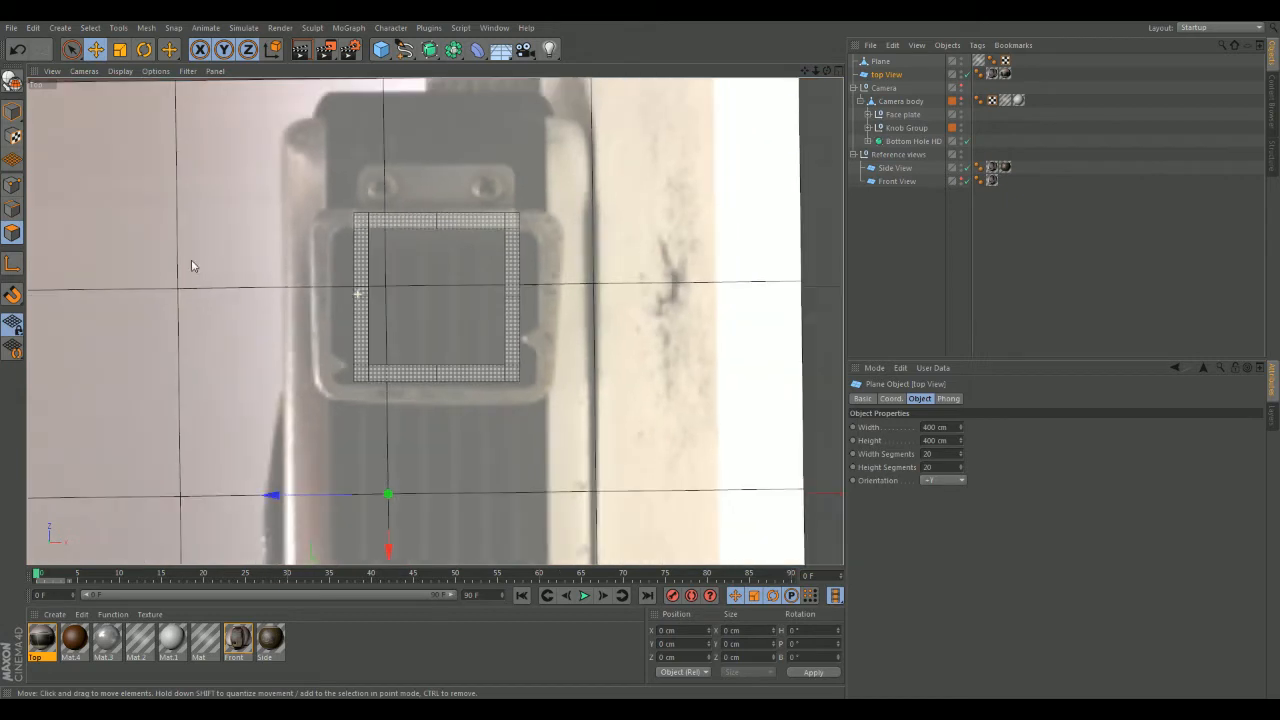
{"action": "left_click", "coordinate": [14, 111]}
{"action": "left_click", "coordinate": [445, 226]}
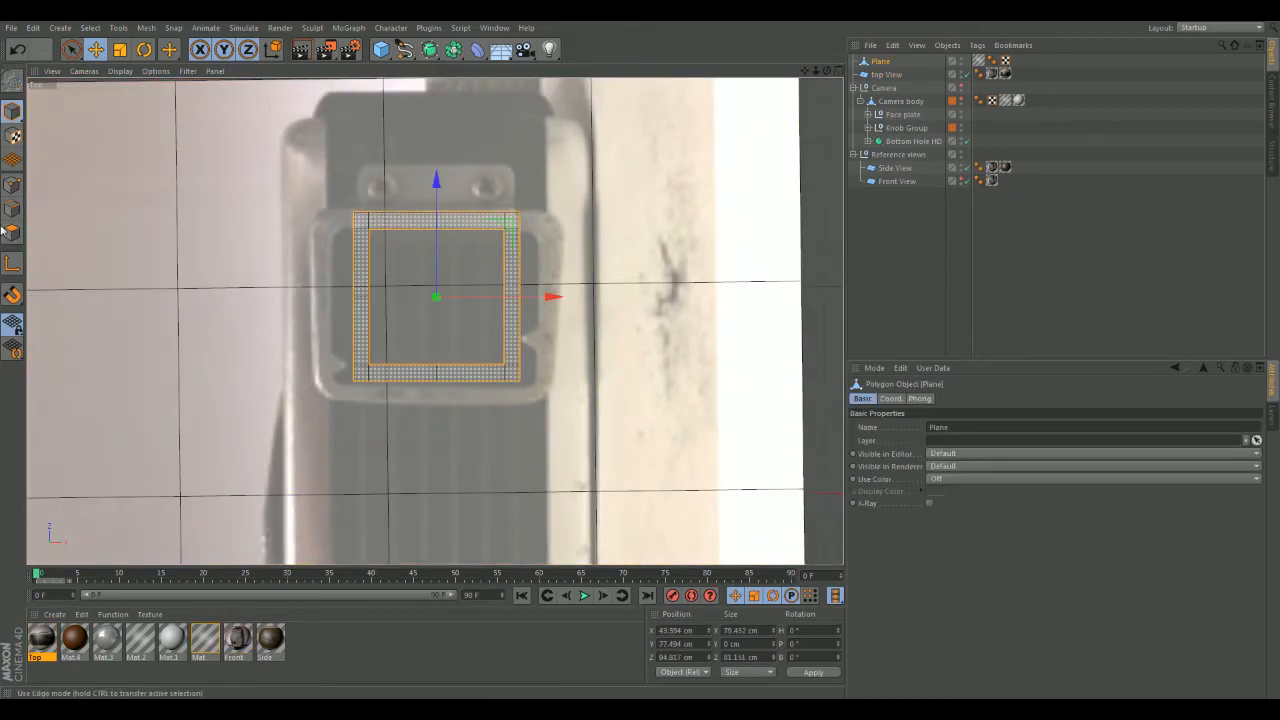
- Select the polygons of both vertical sides of the frame and scale them apart to about 118 cm in X
{"action": "left_click", "coordinate": [13, 233]}
{"action": "scroll", "coordinate": [353, 240], "scroll_direction": "up", "scroll_amount": 2}
{"action": "left_click", "coordinate": [362, 218]}
{"action": "left_click", "coordinate": [365, 278], "text": "shift"}
{"action": "left_click", "coordinate": [363, 346], "text": "shift"}
{"action": "left_click", "coordinate": [363, 404], "text": "shift"}
{"action": "left_click", "coordinate": [551, 404], "text": "shift"}
{"action": "left_click", "coordinate": [549, 346], "text": "shift"}
{"action": "left_click", "coordinate": [550, 278], "text": "shift"}
{"action": "left_click", "coordinate": [547, 216], "text": "shift"}
{"action": "key", "text": "t"}
{"action": "left_click_drag", "start_coordinate": [572, 314], "coordinate": [626, 328]}
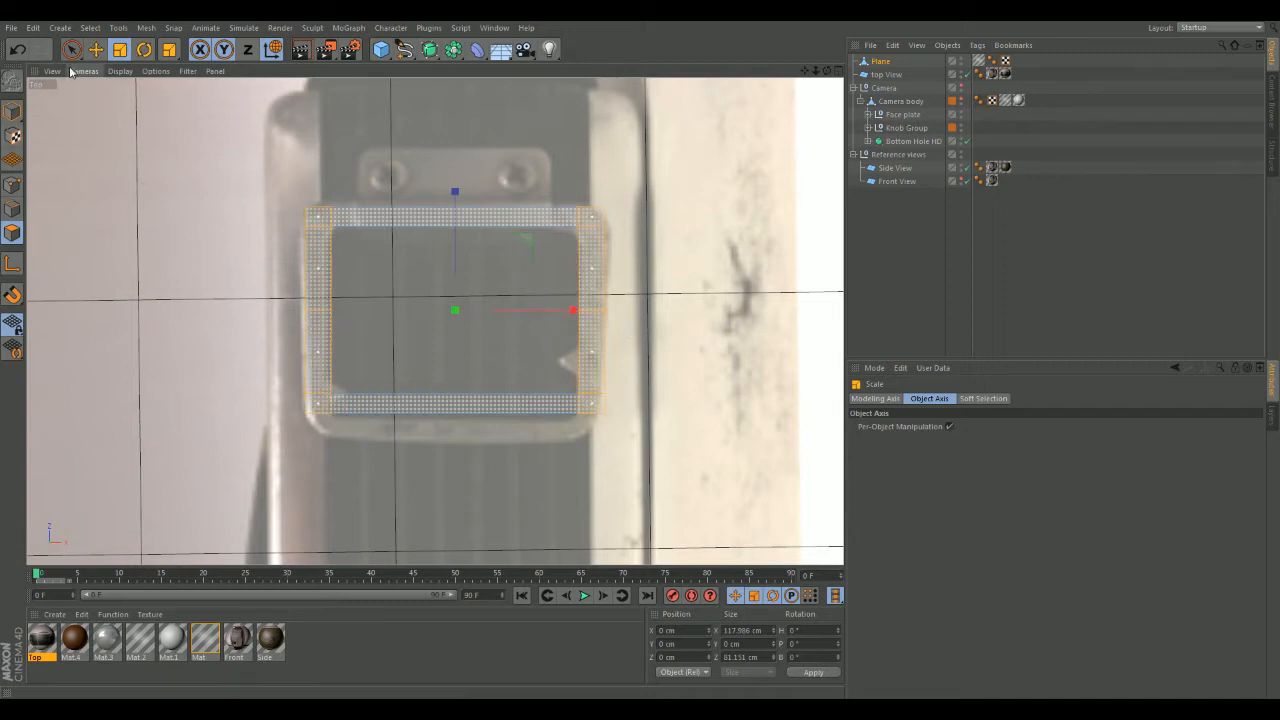
- Select the frame's bottom row of polygons and move it down to about Z -47.3 cm, matching the buckle's lower bar
{"action": "left_click", "coordinate": [321, 407]}
{"action": "left_click", "coordinate": [545, 411], "text": "shift"}
{"action": "left_click", "coordinate": [395, 405], "text": "shift"}
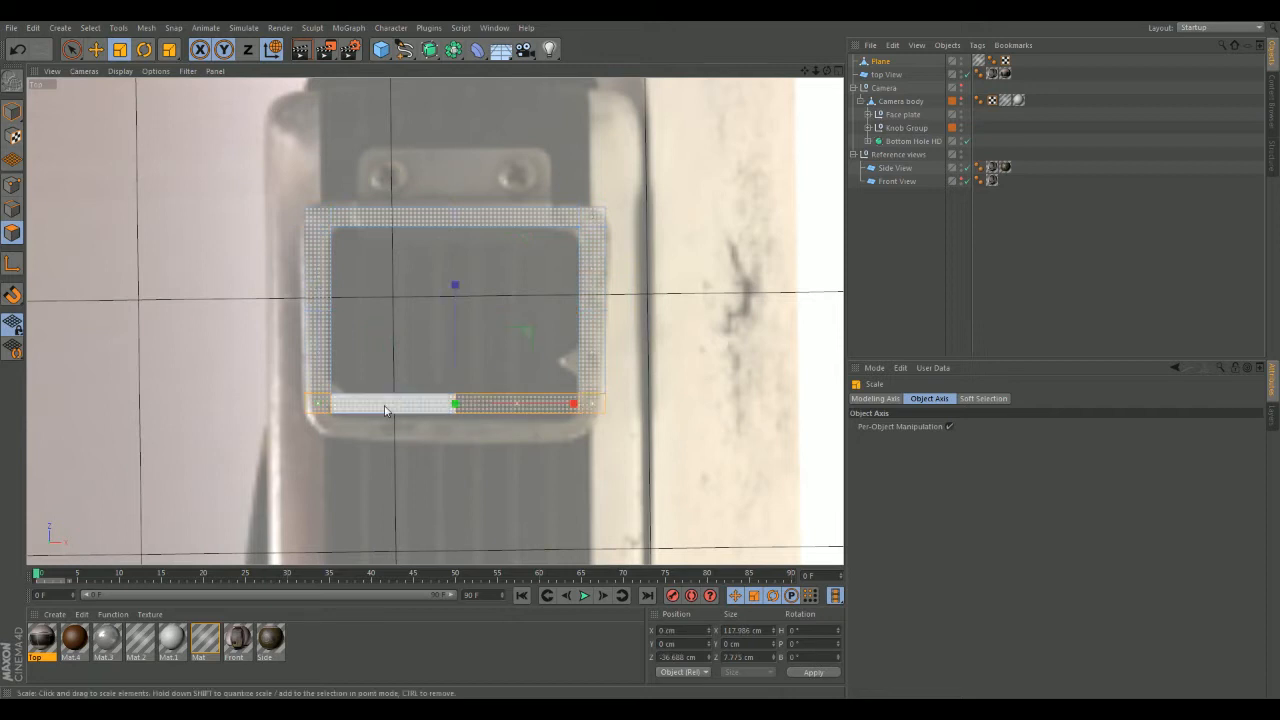
{"action": "left_click", "coordinate": [97, 50]}
{"action": "left_click_drag", "start_coordinate": [455, 287], "coordinate": [455, 317]}
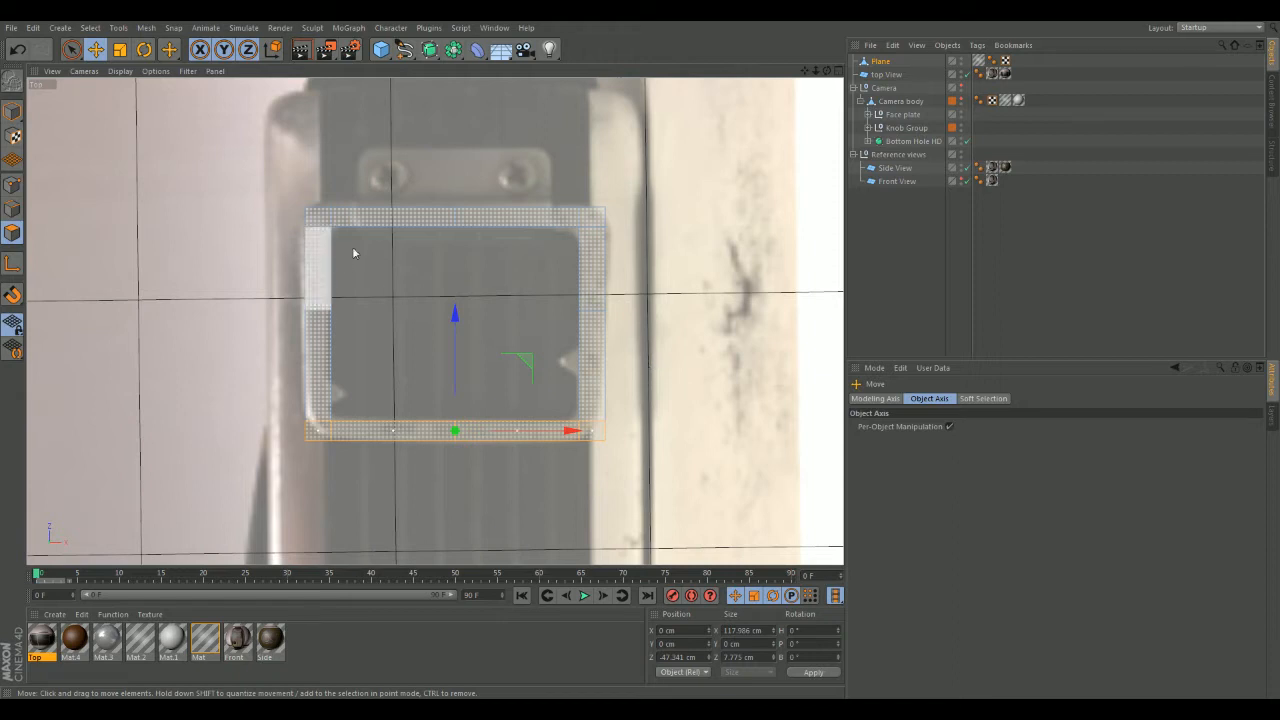
- Nest the plane frame under a new Subdivision Surface
{"action": "left_click", "coordinate": [429, 49], "text": "alt"}
{"action": "left_click_drag", "start_coordinate": [866, 81], "coordinate": [886, 63]}
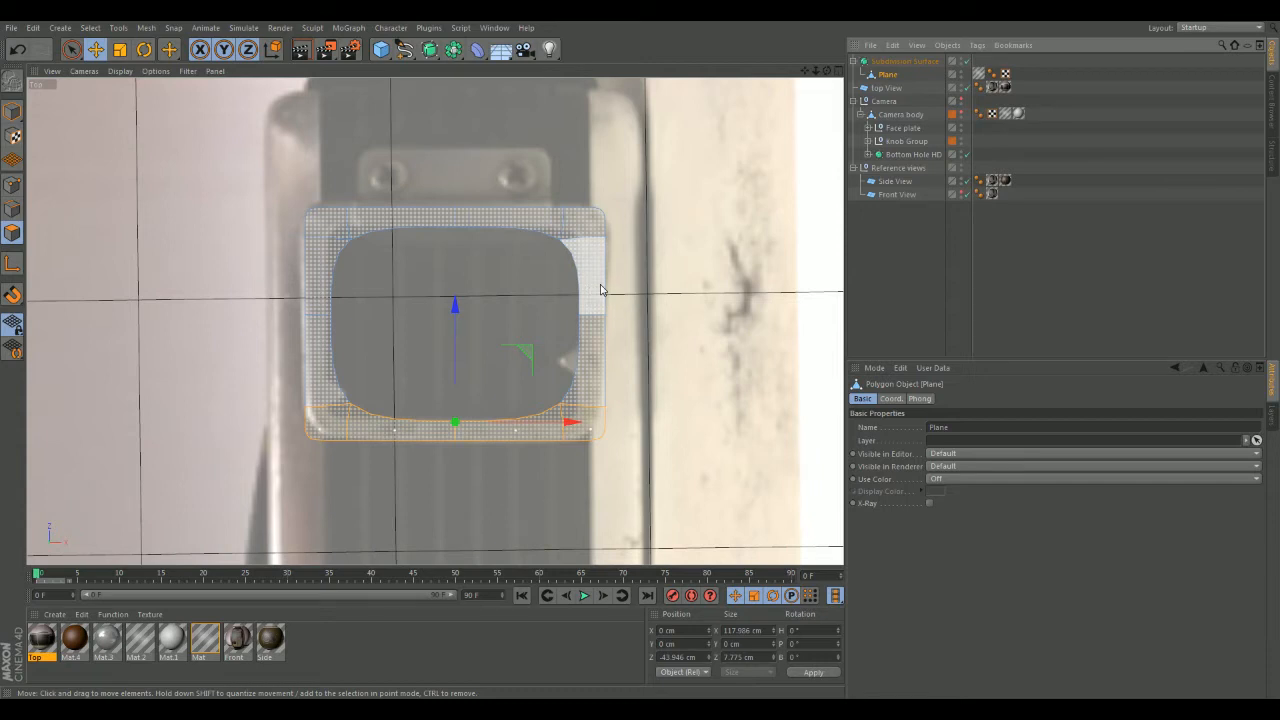
- Add Loop knife cuts close to the frame's inner corners to tighten their curvature, undoing misplaced cuts
{"action": "right_click", "coordinate": [575, 266]}
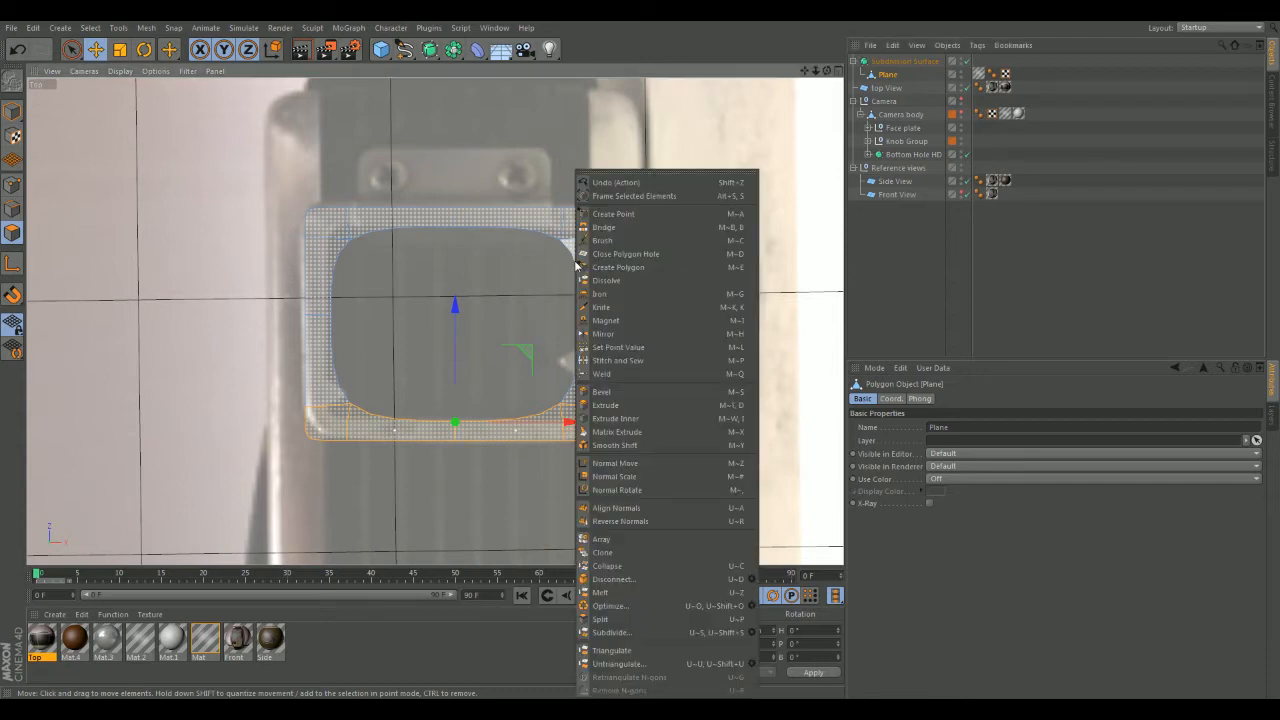
{"action": "left_click", "coordinate": [605, 307]}
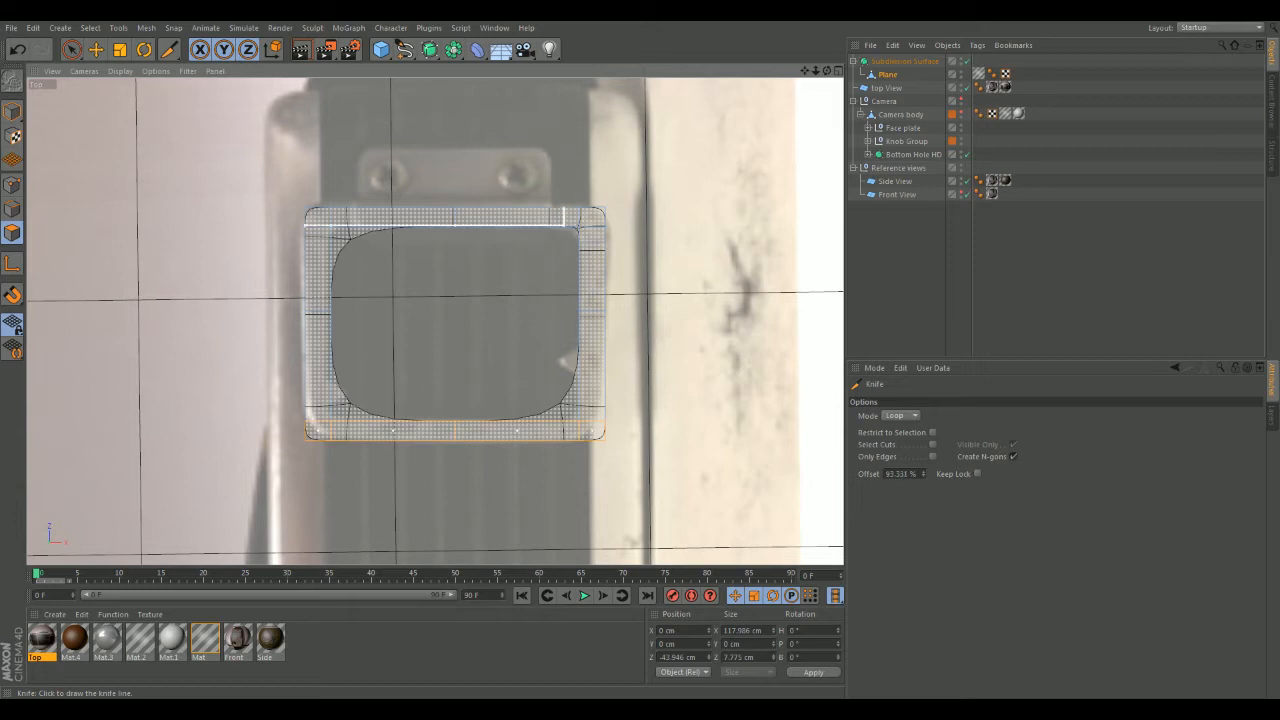
{"action": "key", "text": "ctrl+z"}
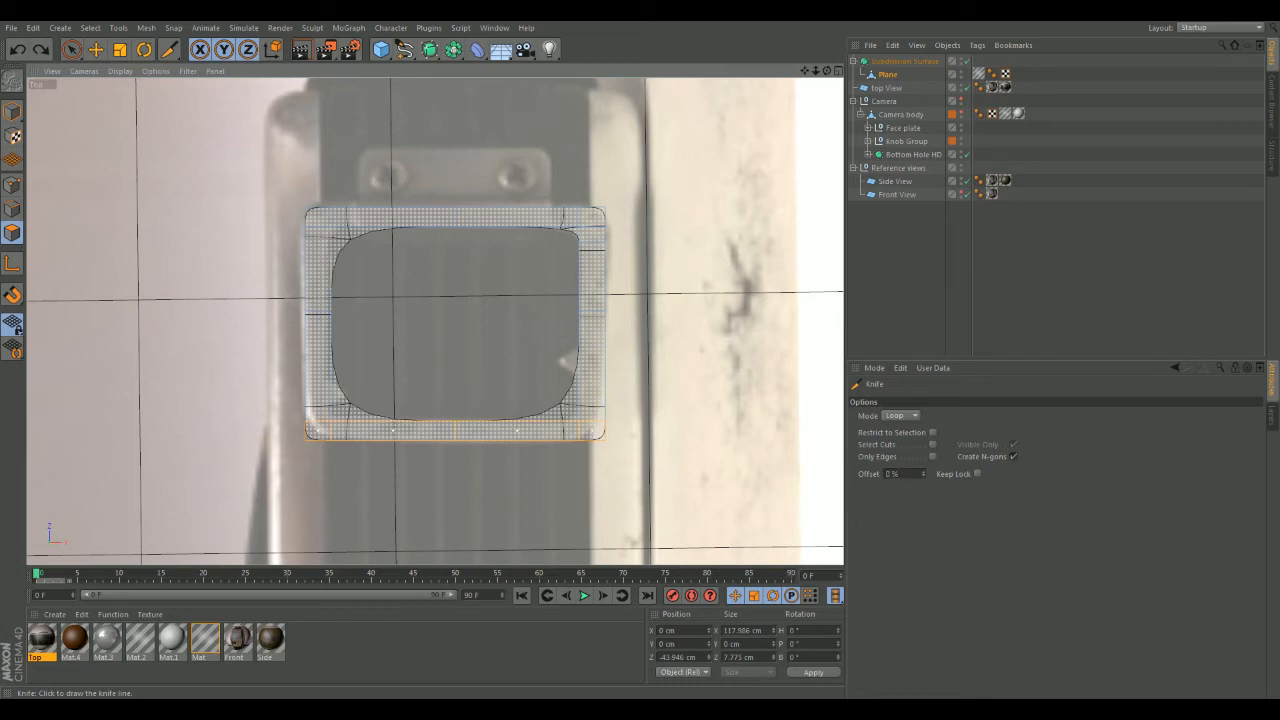
{"action": "left_click", "coordinate": [330, 242]}
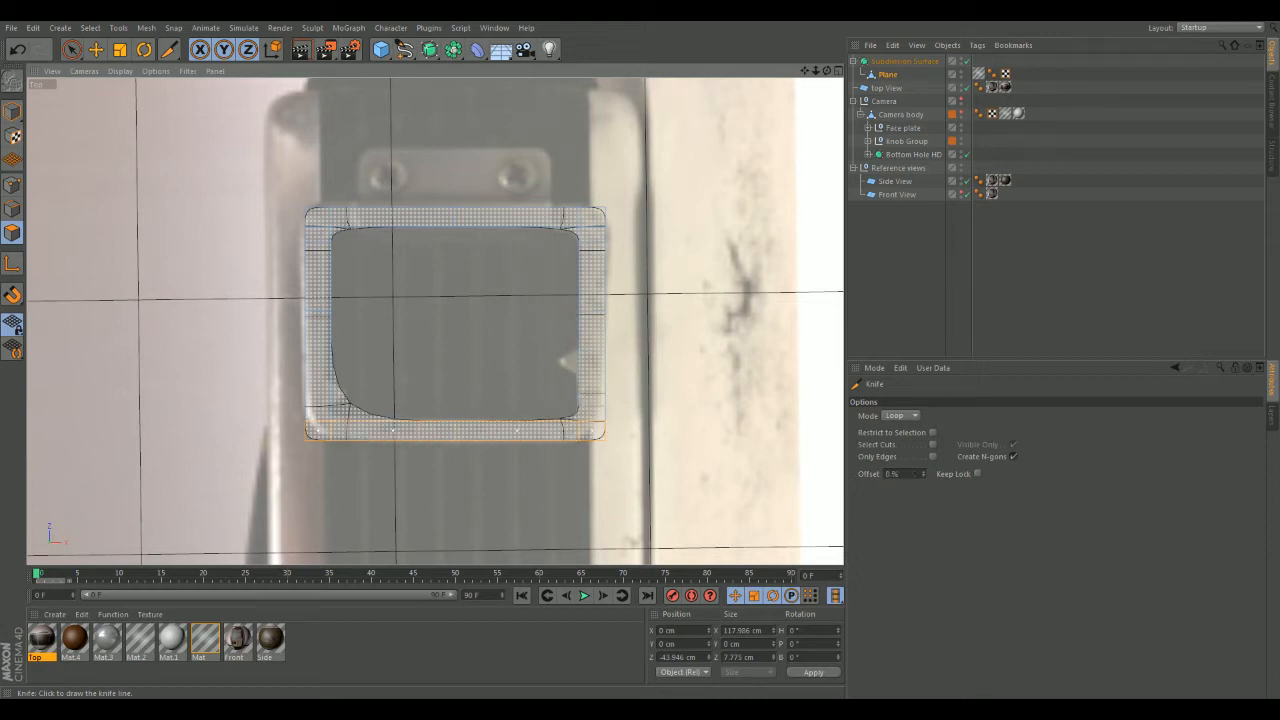
{"action": "left_click", "coordinate": [331, 405]}
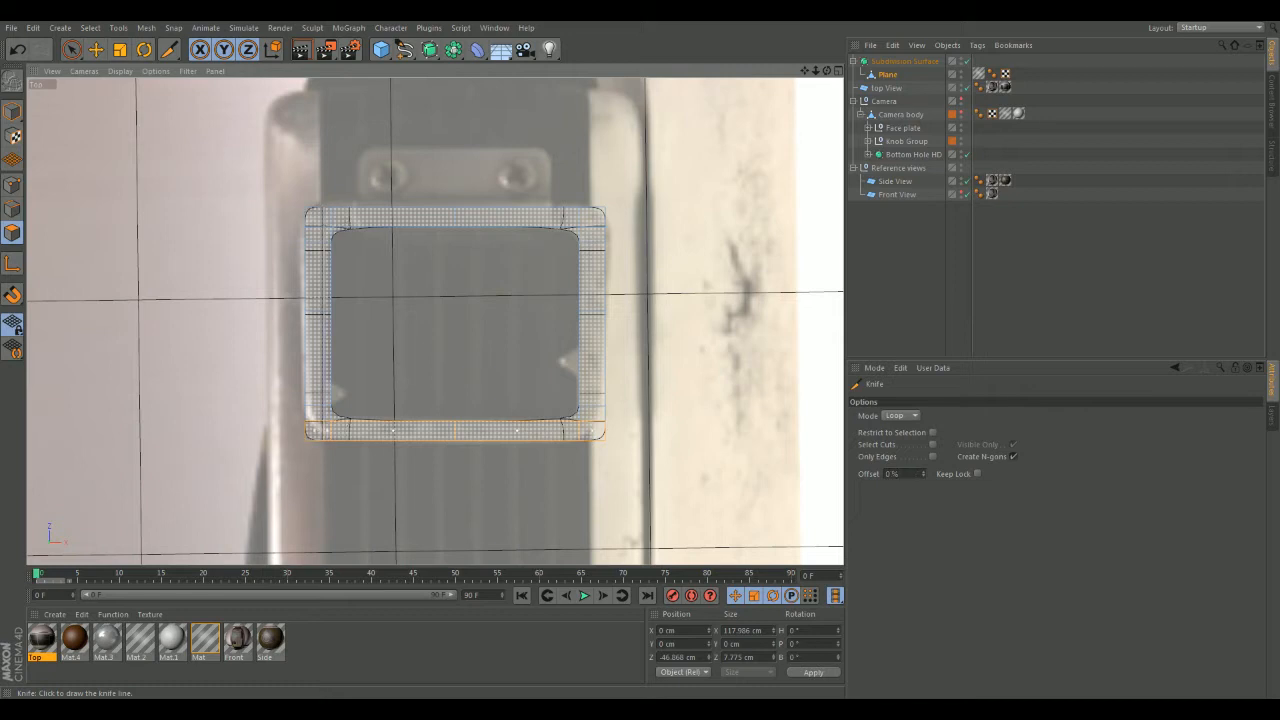
{"action": "key", "text": "ctrl+z"}
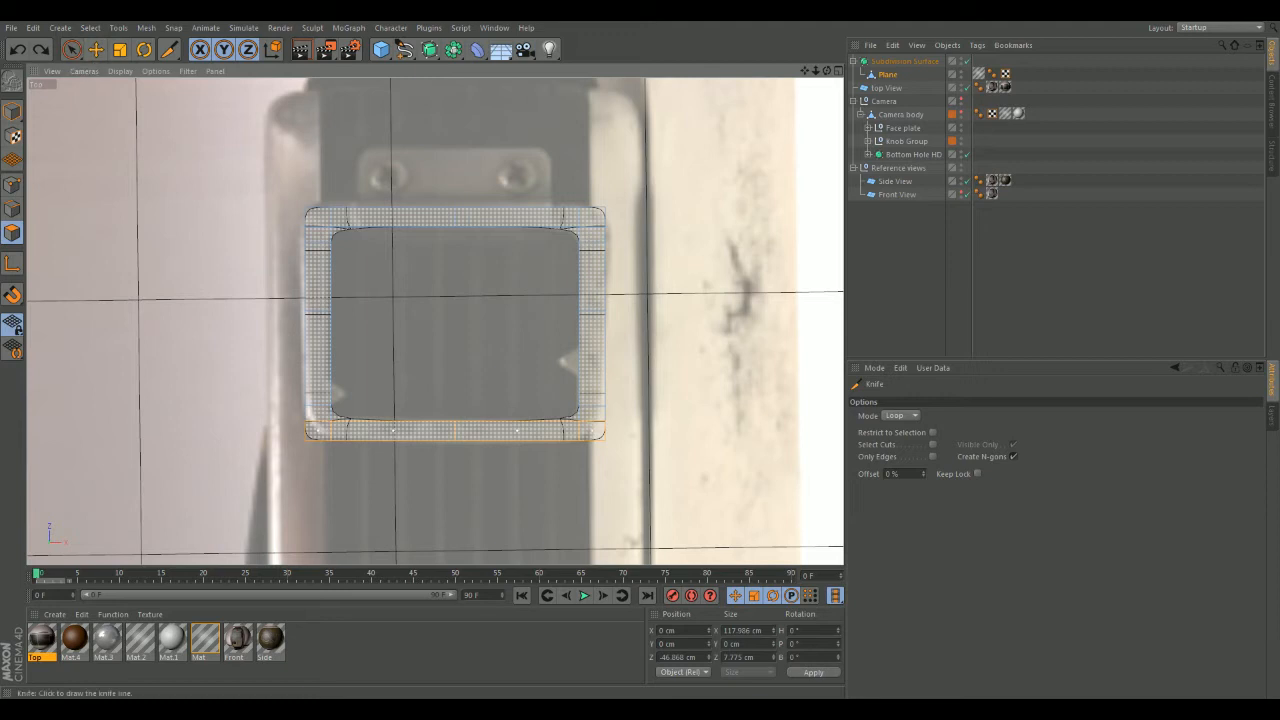
- Select the three lowest outer points on both sides of the frame and scale them inward to about 112.7 cm in X
{"action": "left_click", "coordinate": [14, 186]}
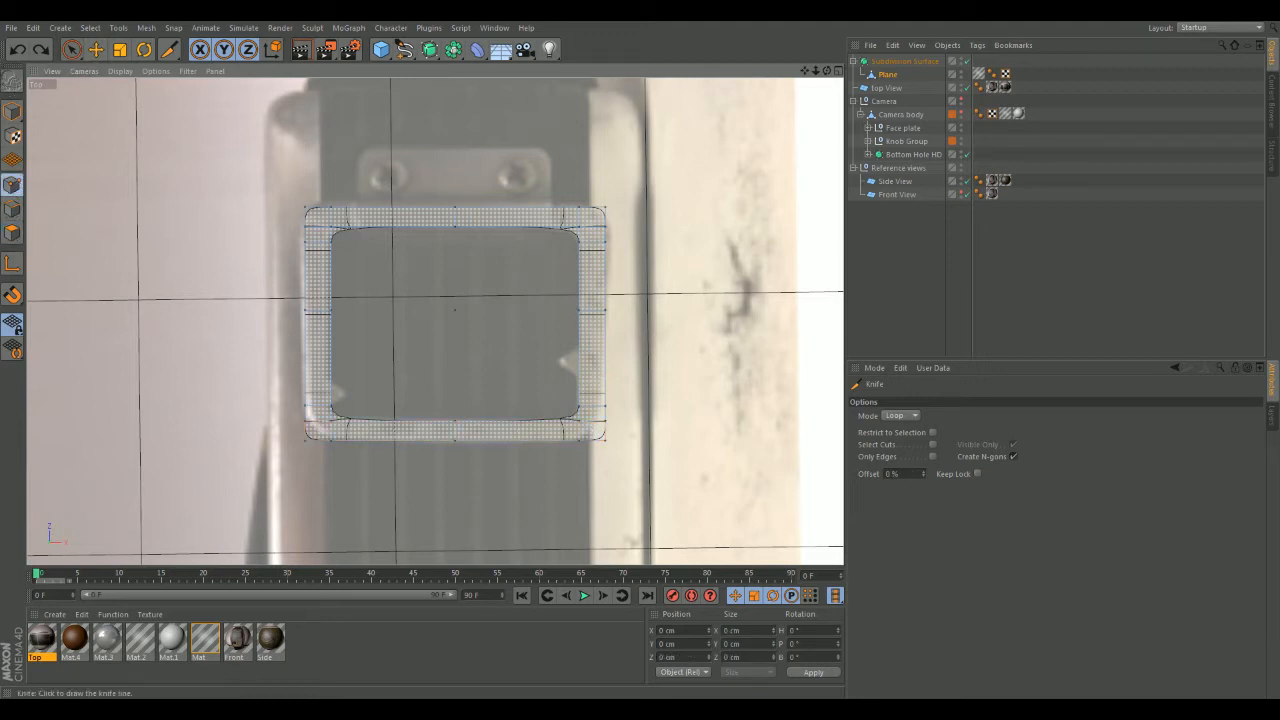
{"action": "key", "text": "e"}
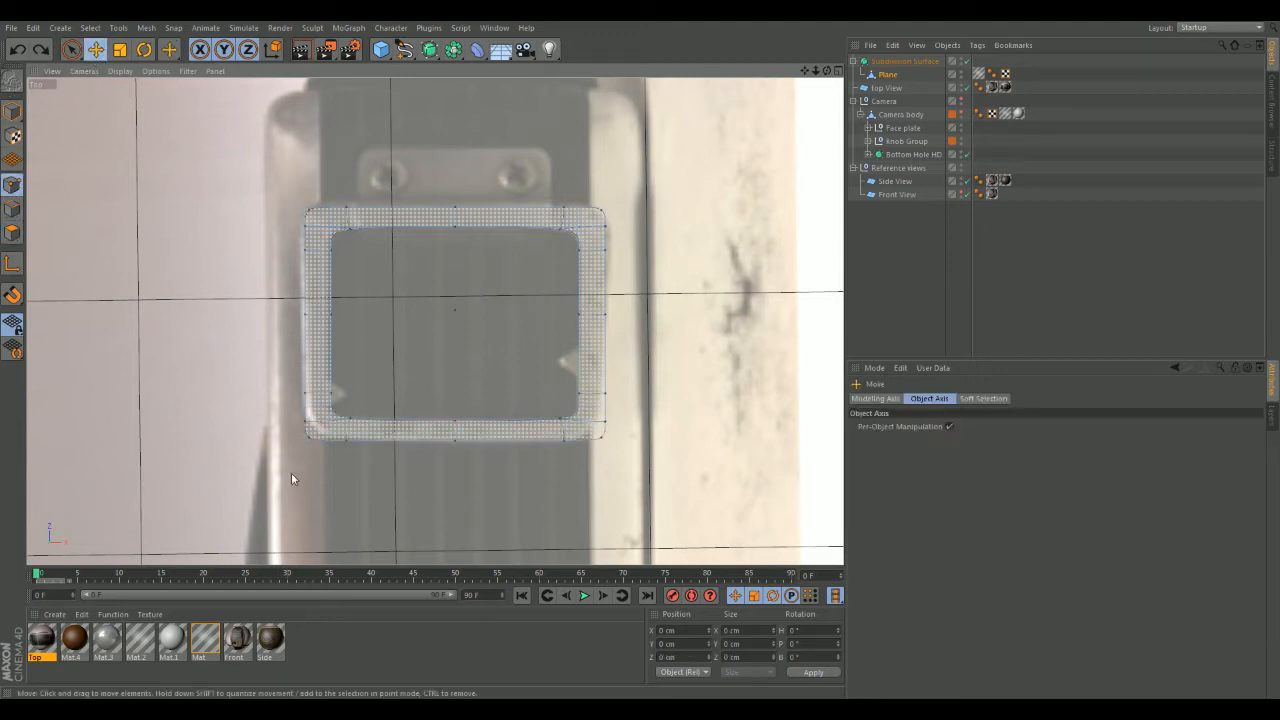
{"action": "left_click", "coordinate": [308, 439]}
{"action": "left_click", "coordinate": [600, 443]}
{"action": "scroll", "coordinate": [607, 427], "scroll_direction": "up", "scroll_amount": 5}
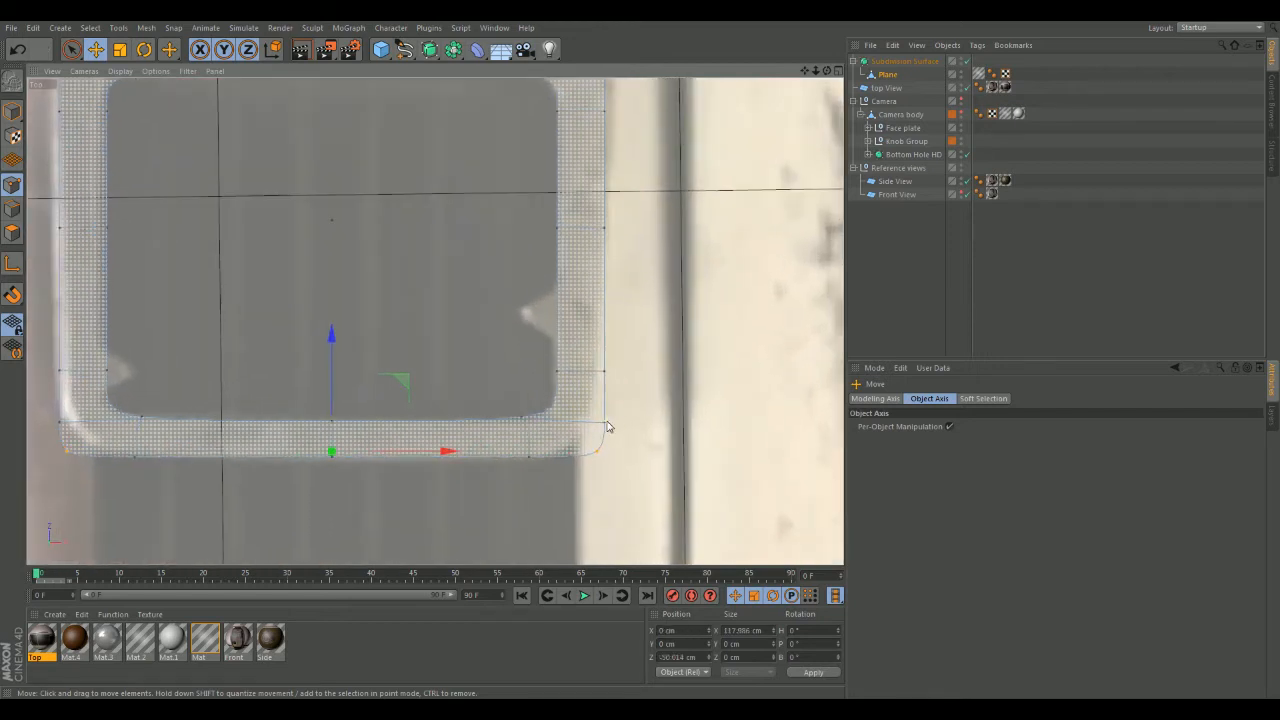
{"action": "middle_click_drag", "start_coordinate": [621, 393], "coordinate": [702, 406], "text": "alt"}
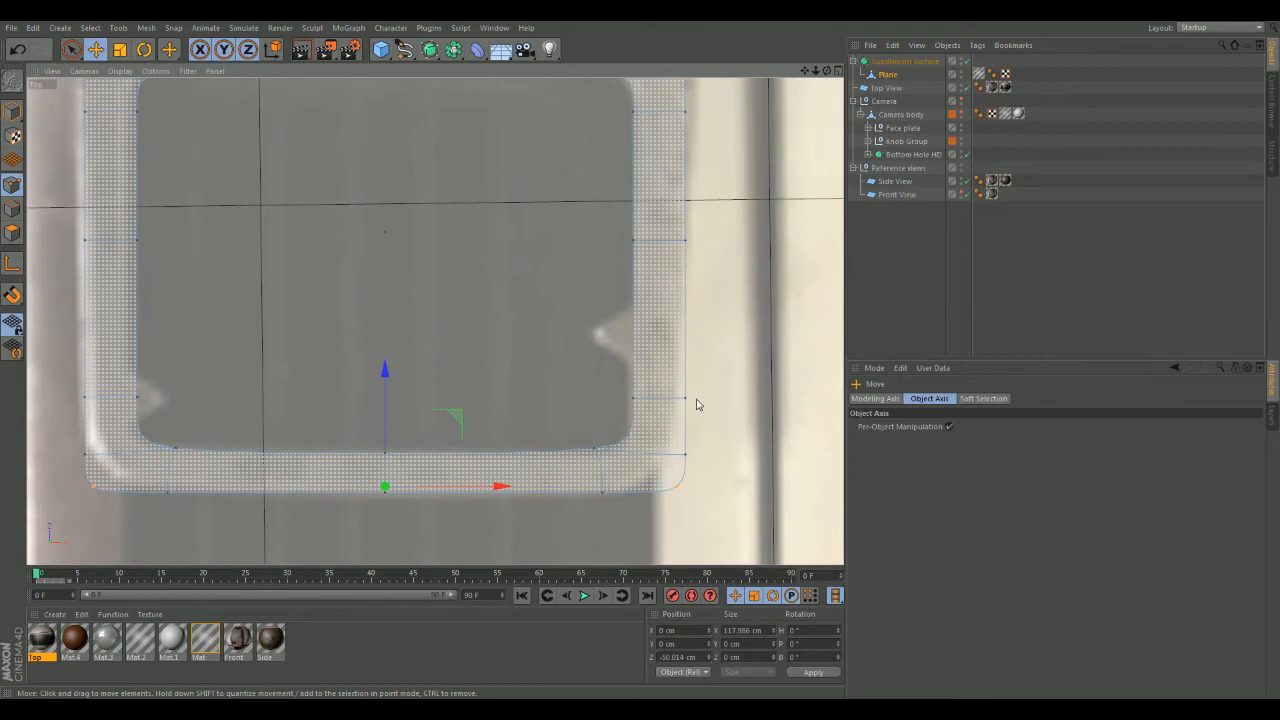
{"action": "left_click", "coordinate": [686, 398]}
{"action": "left_click", "coordinate": [686, 455], "text": "shift"}
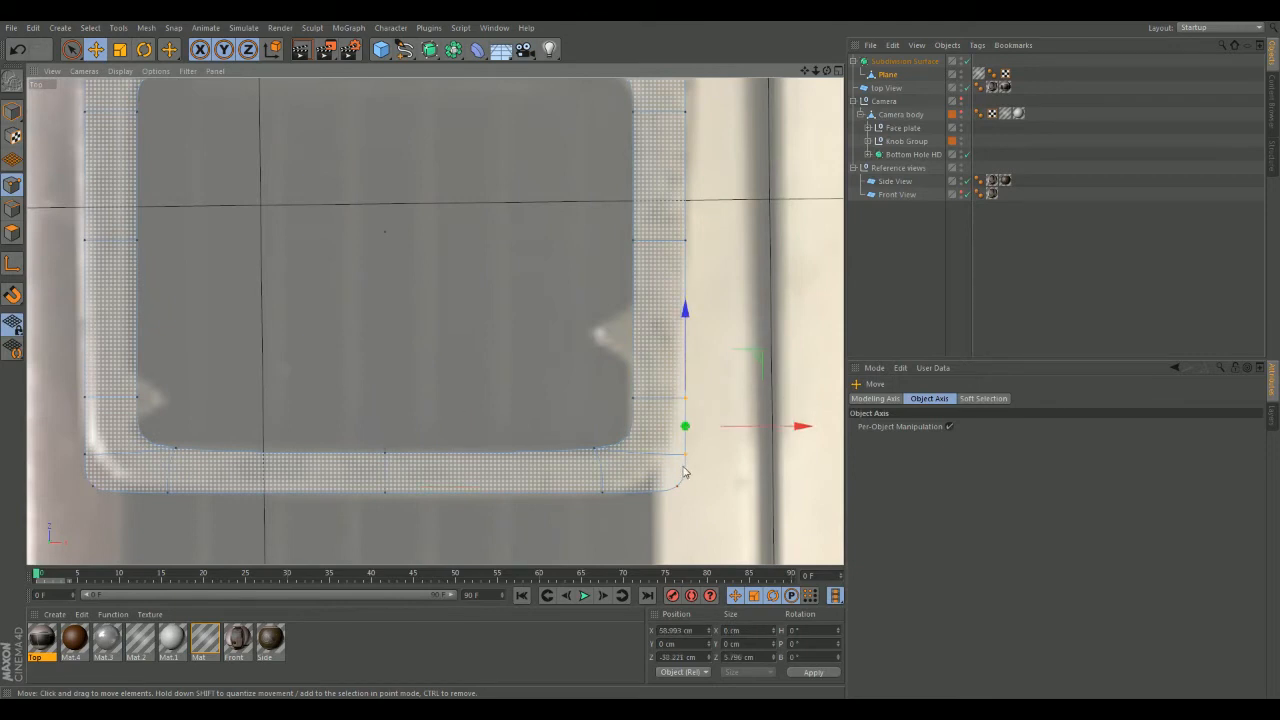
{"action": "left_click", "coordinate": [675, 492], "text": "shift"}
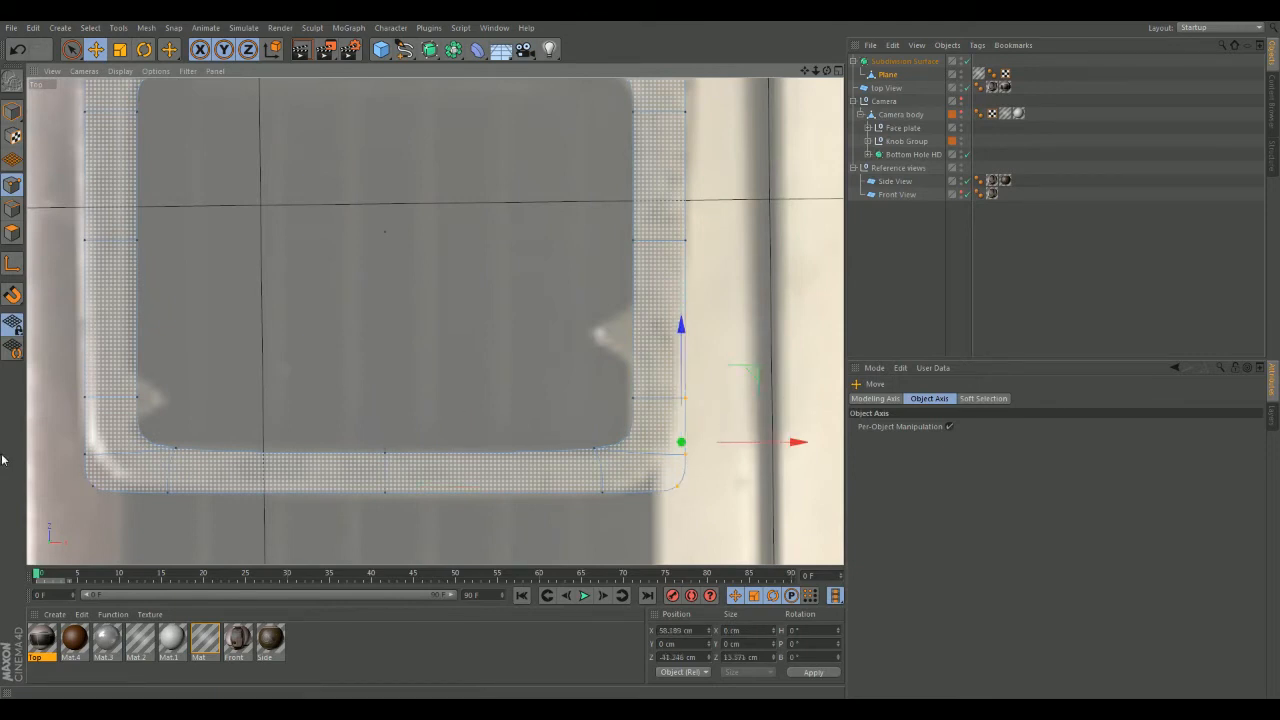
{"action": "left_click", "coordinate": [86, 400], "text": "shift"}
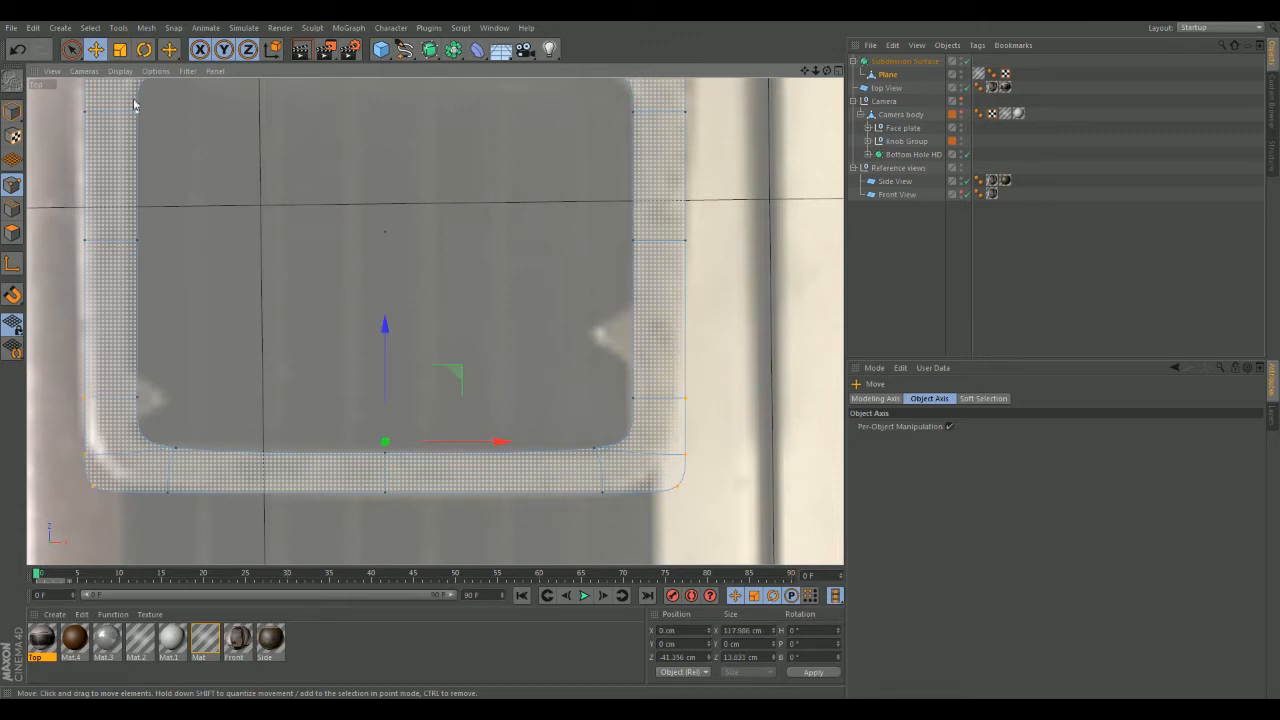
{"action": "left_click", "coordinate": [119, 49]}
{"action": "left_click_drag", "start_coordinate": [503, 441], "coordinate": [501, 441]}
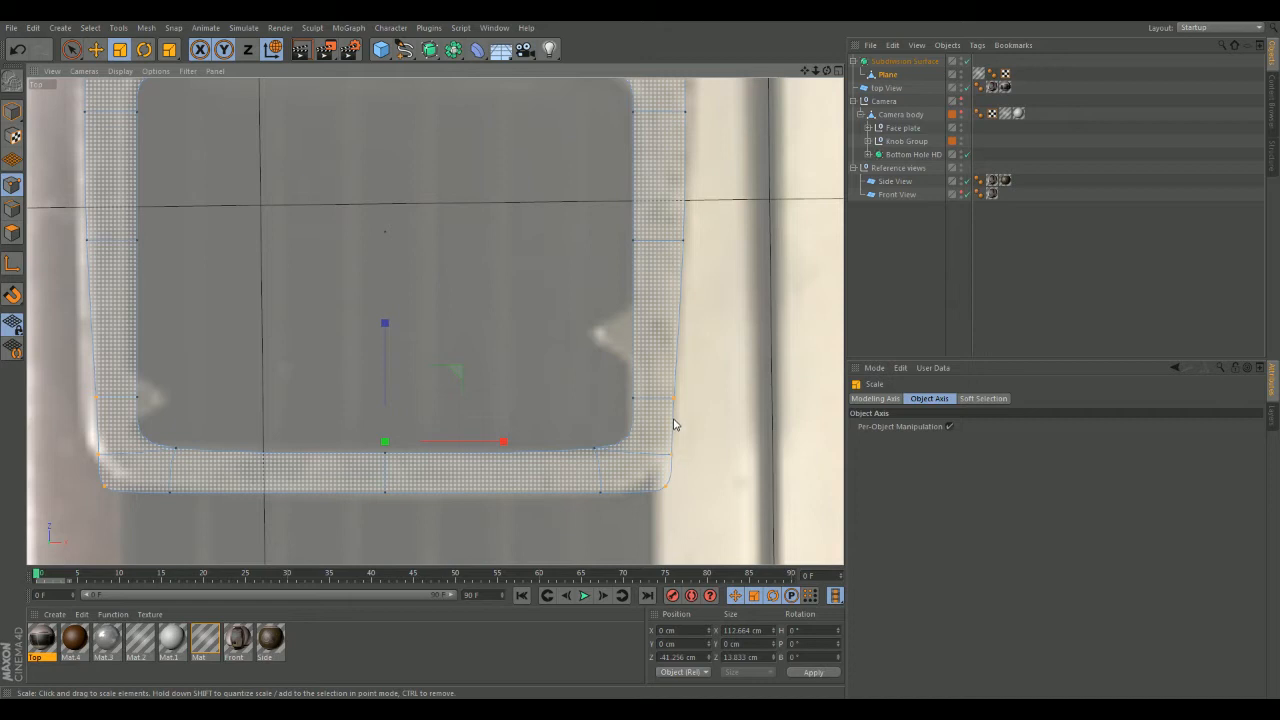
- Deselect the upper pair of outer points and scale the remaining two bottom pairs inward to about 110.2 cm in X
{"action": "left_click", "coordinate": [676, 402], "text": "ctrl"}
{"action": "left_click", "coordinate": [97, 403], "text": "ctrl"}
{"action": "left_click_drag", "start_coordinate": [508, 476], "coordinate": [505, 477]}
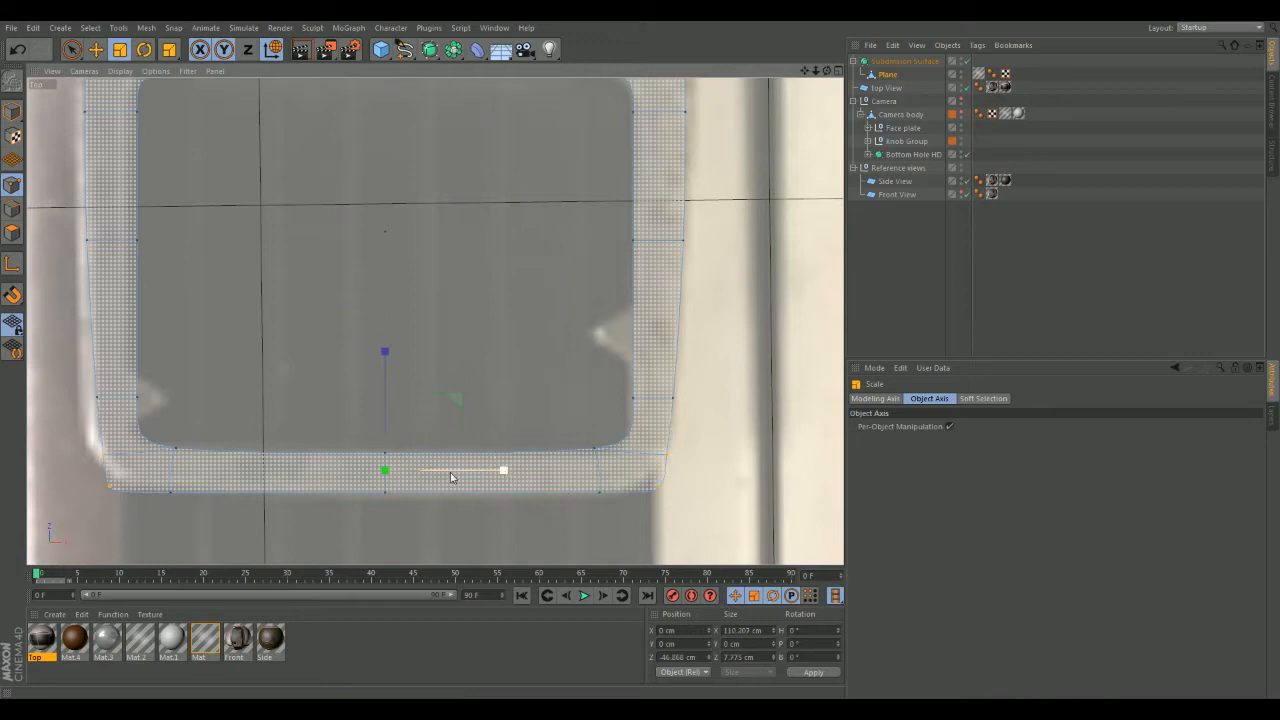
- Scale only the two bottom corner points to about 94.9 cm in X and move them up to about Z -48.9 cm
{"action": "left_click", "coordinate": [104, 462], "text": "shift"}
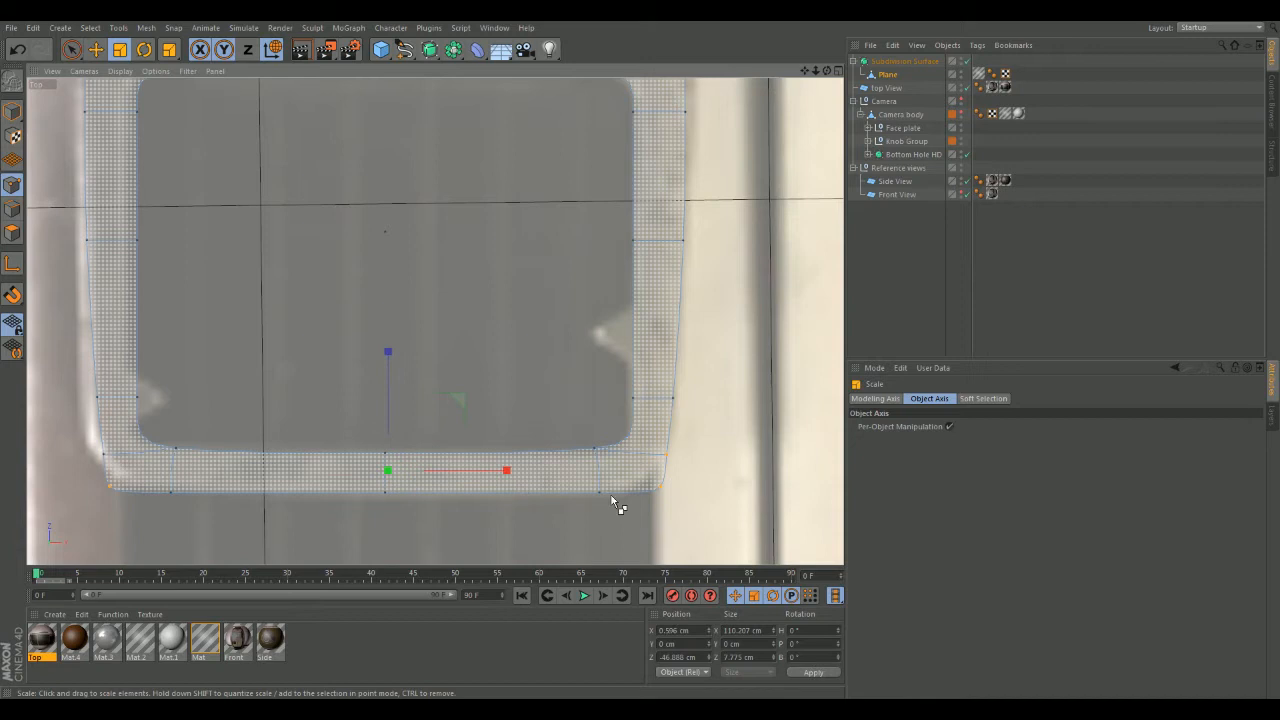
{"action": "left_click", "coordinate": [667, 462], "text": "shift"}
{"action": "left_click_drag", "start_coordinate": [507, 487], "coordinate": [484, 486]}
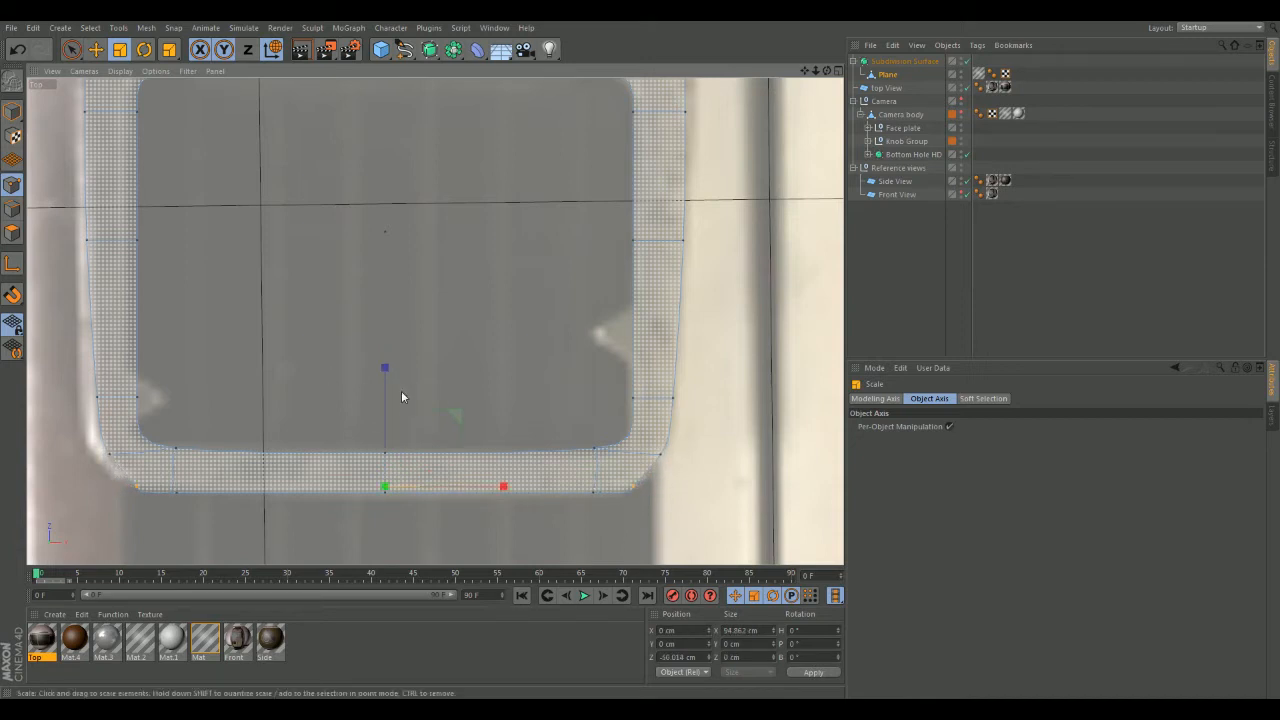
{"action": "key", "text": "e"}
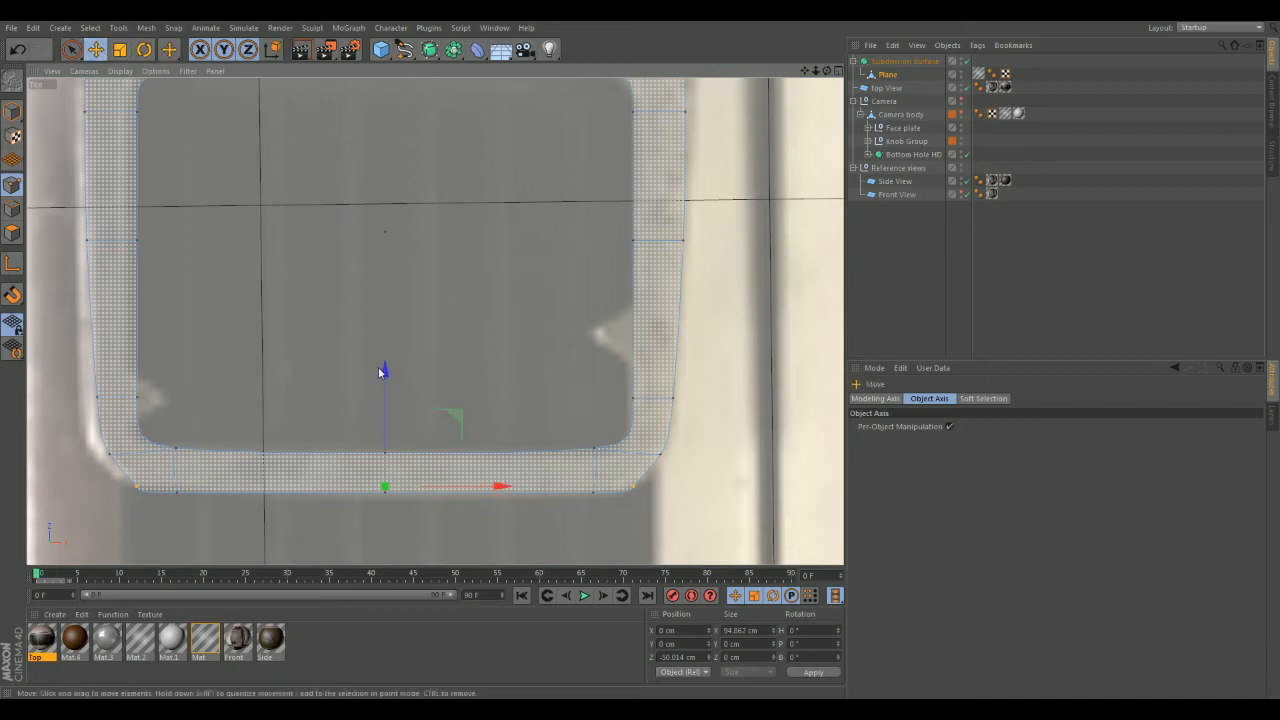
{"action": "left_click_drag", "start_coordinate": [381, 372], "coordinate": [383, 366]}
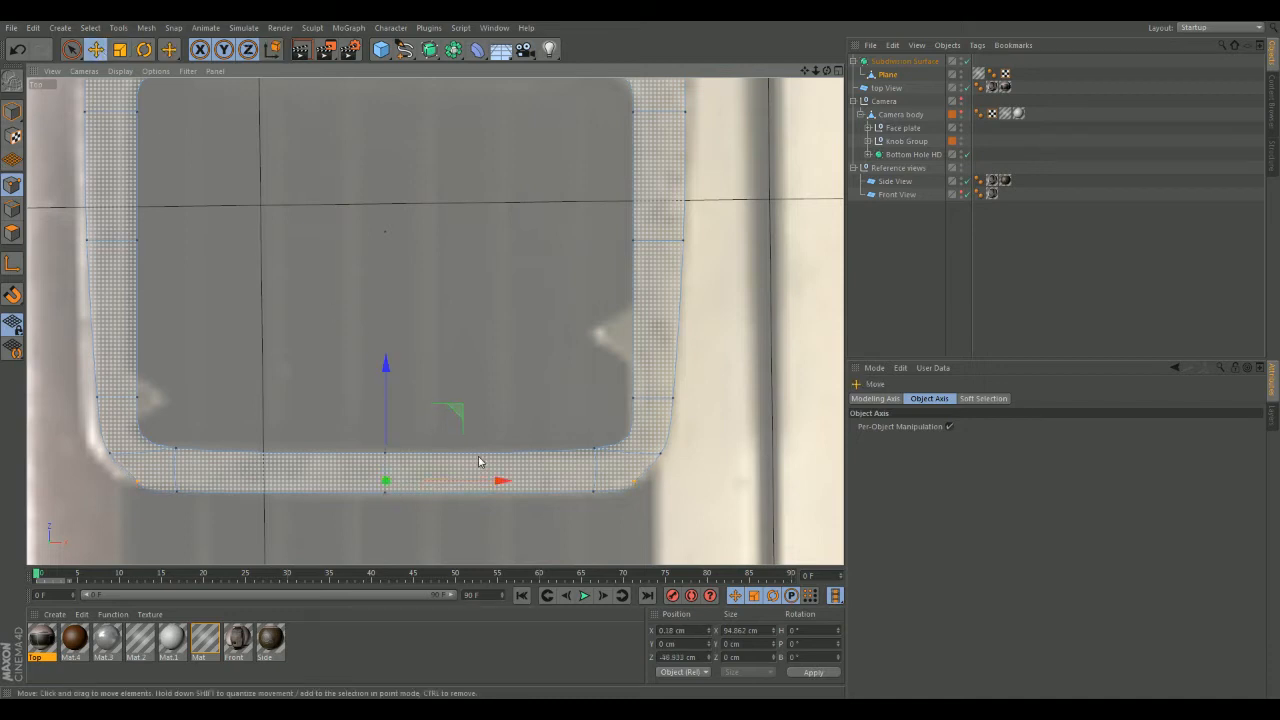
- Try to rotate a bottom corner point of the frame and clear the point selection
{"action": "left_click", "coordinate": [144, 49]}
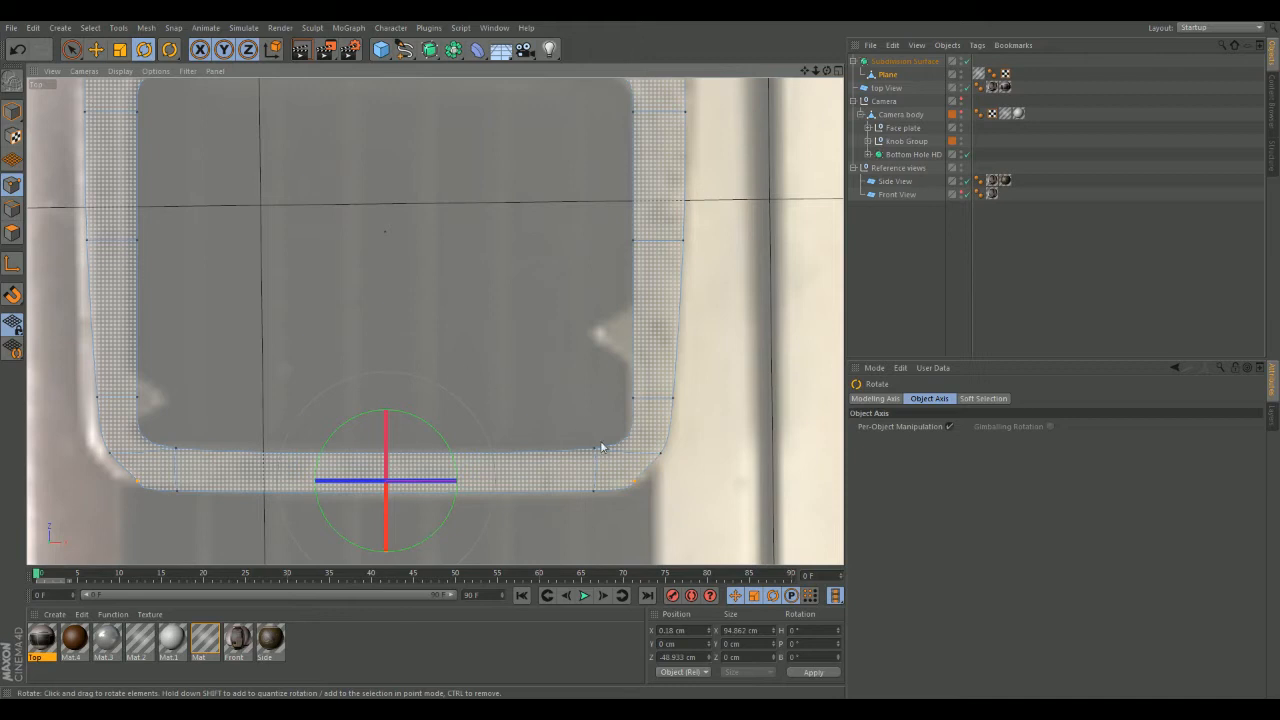
{"action": "left_click", "coordinate": [641, 482]}
{"action": "left_click_drag", "start_coordinate": [694, 447], "coordinate": [701, 452]}
{"action": "left_click", "coordinate": [783, 376]}
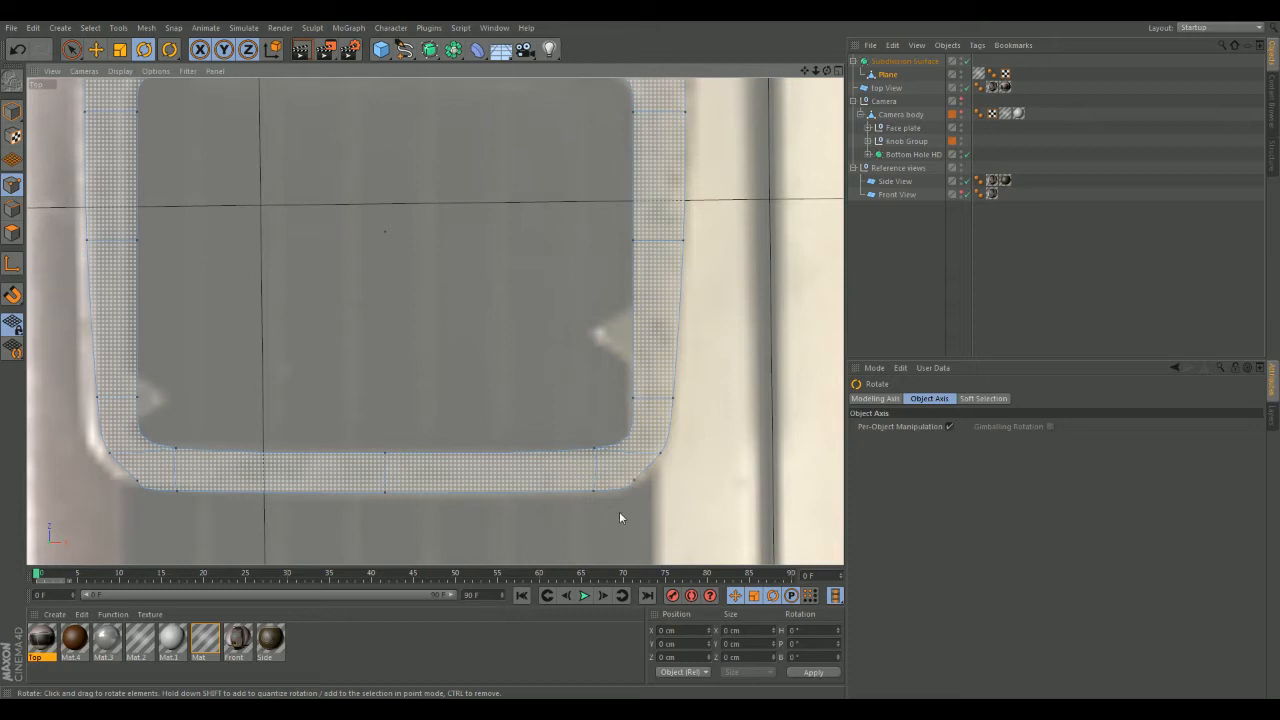
- Try a Loop knife cut through the frame's bottom bar near its right corner and undo it
{"action": "right_click", "coordinate": [516, 378]}
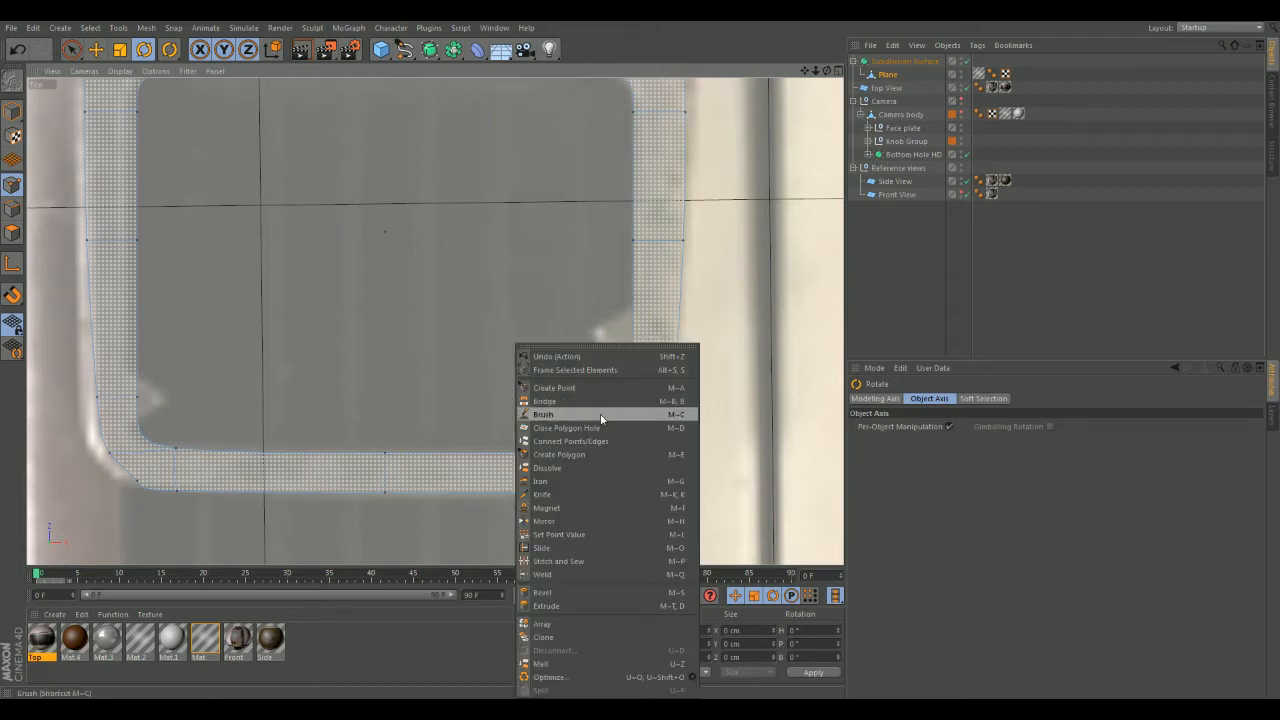
{"action": "left_click", "coordinate": [541, 494]}
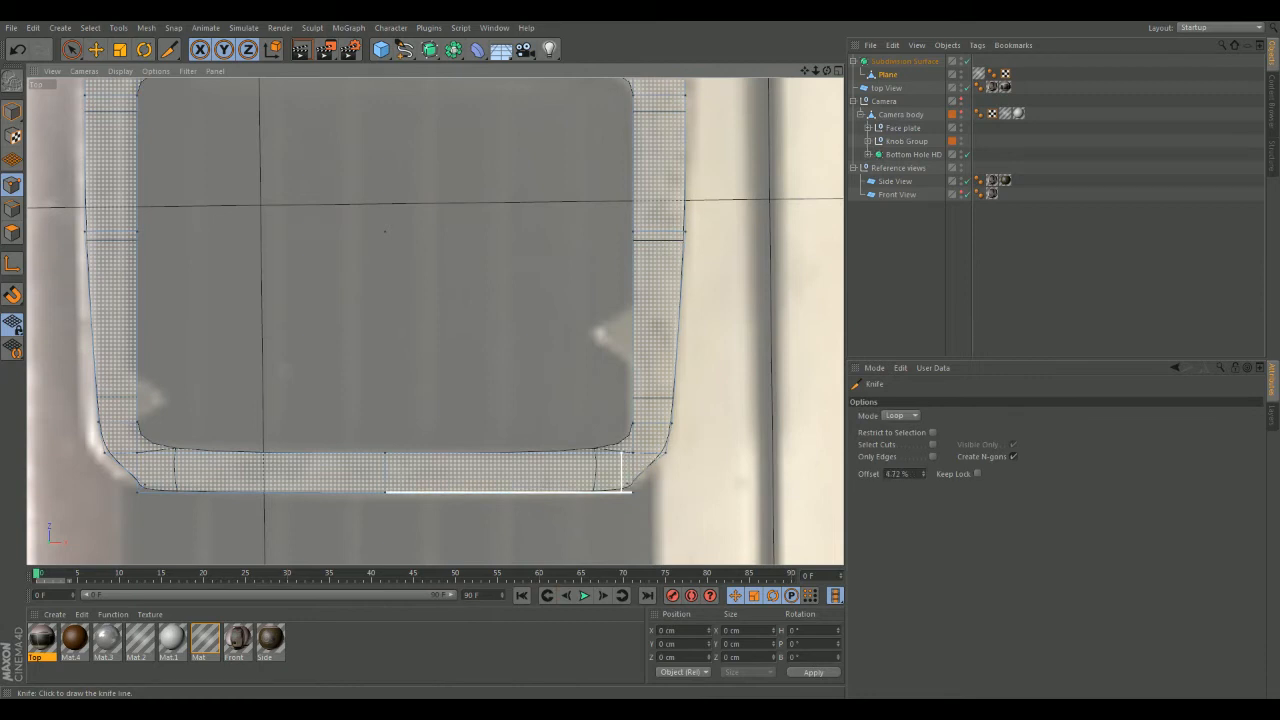
{"action": "left_click", "coordinate": [621, 491]}
{"action": "key", "text": "ctrl+z"}
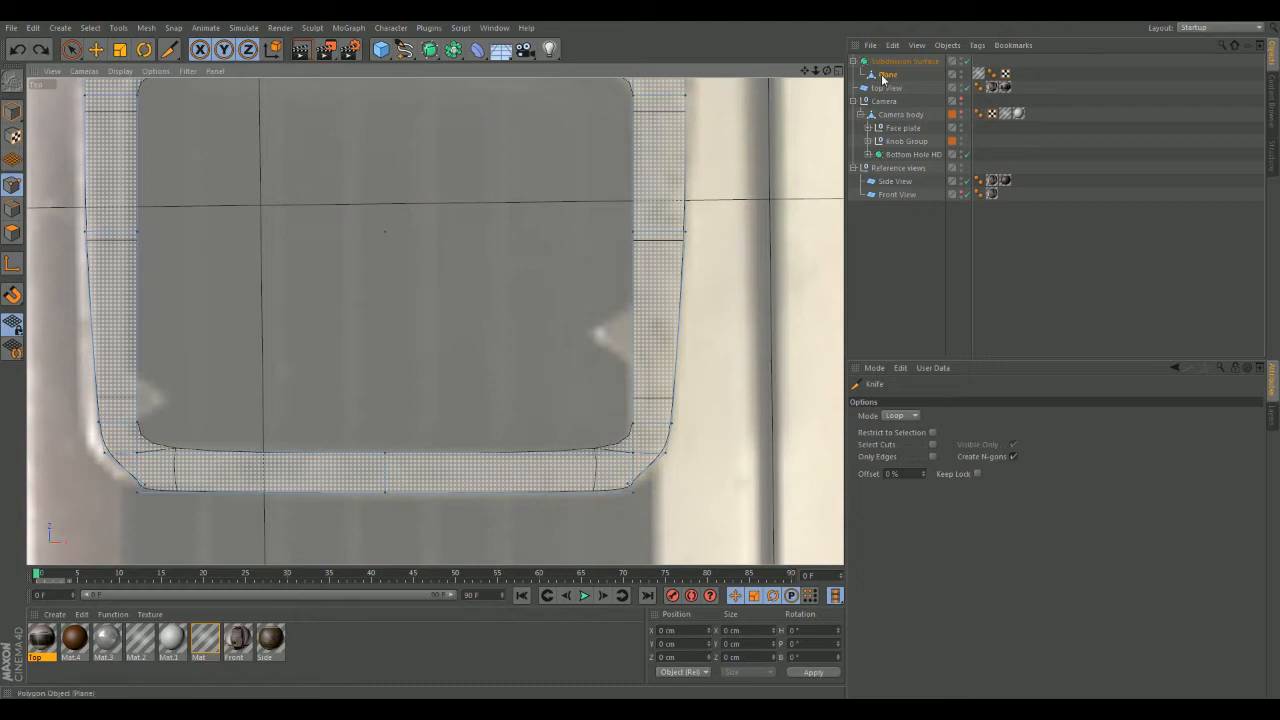
- Set the Subdivision Surface's editor subdivision to 0 and show the perspective view shaded with polygon lines
{"action": "left_click", "coordinate": [890, 62]}
{"action": "left_click_drag", "start_coordinate": [975, 440], "coordinate": [976, 442]}
{"action": "middle_click", "coordinate": [704, 413]}
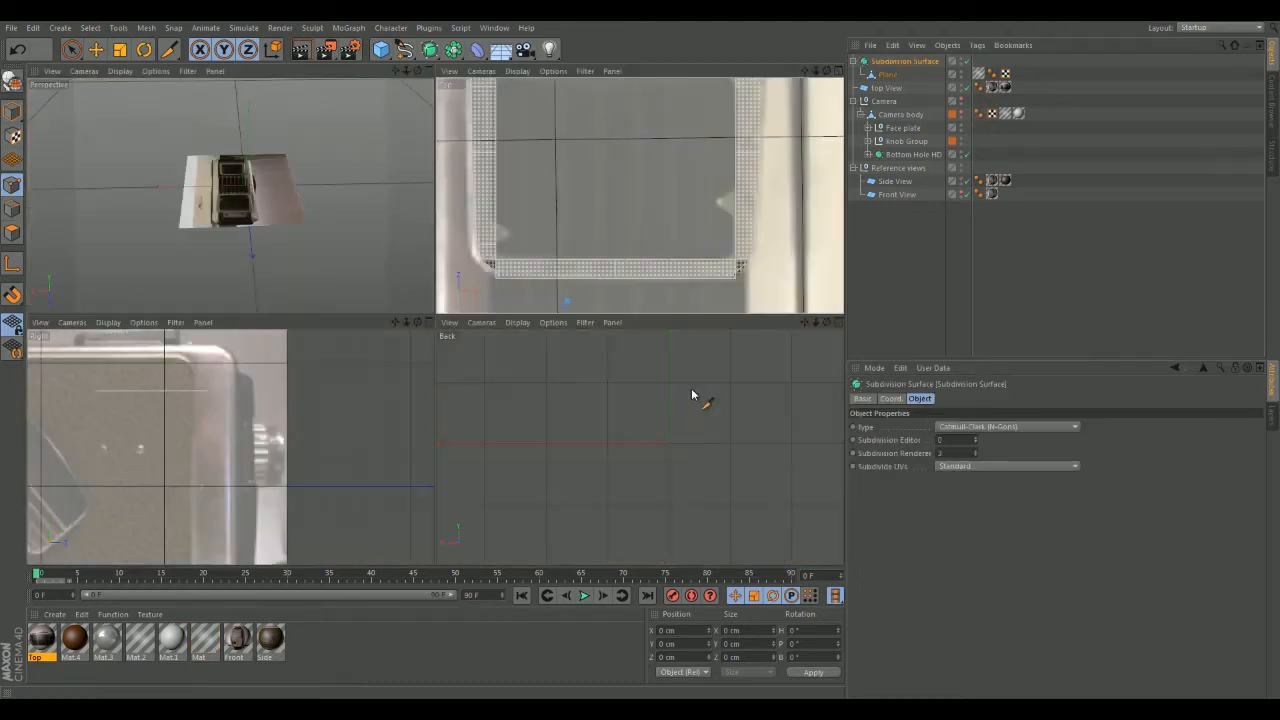
{"action": "middle_click", "coordinate": [243, 213]}
{"action": "left_click_drag", "start_coordinate": [631, 349], "coordinate": [607, 288], "text": "alt"}
{"action": "scroll", "coordinate": [469, 294], "scroll_direction": "up", "scroll_amount": 8}
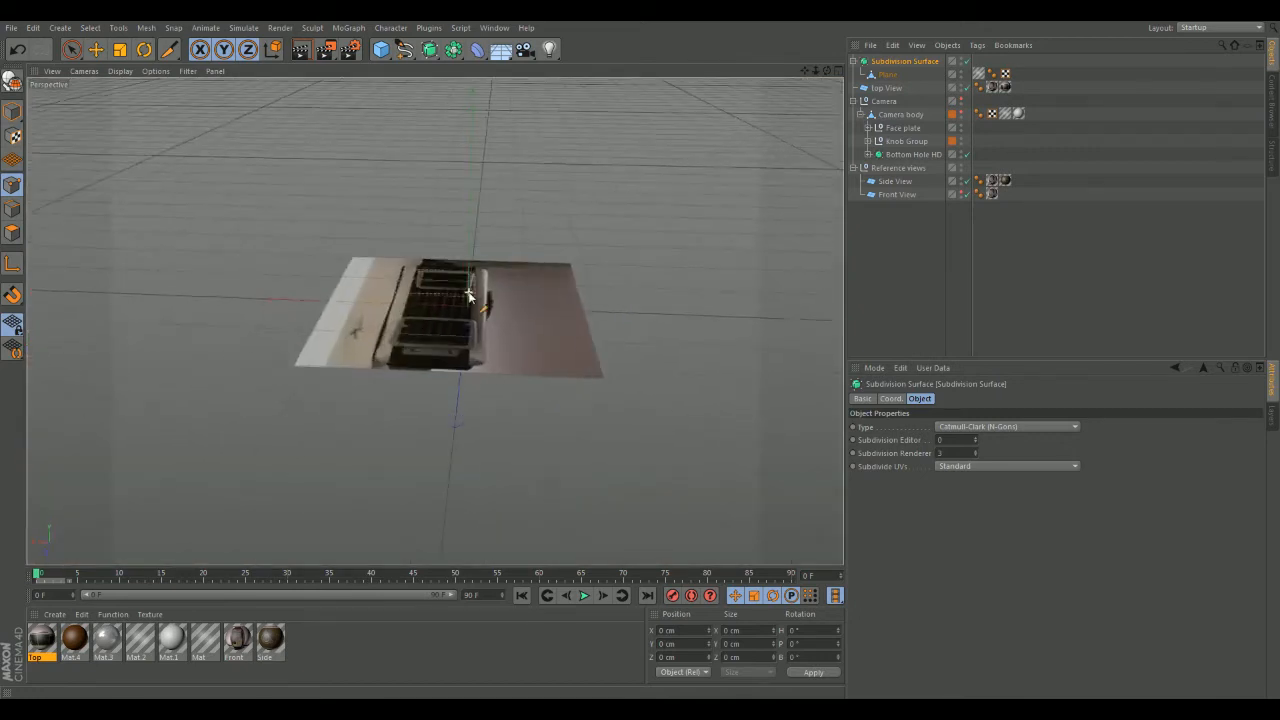
{"action": "left_click_drag", "start_coordinate": [469, 294], "coordinate": [403, 212], "text": "alt"}
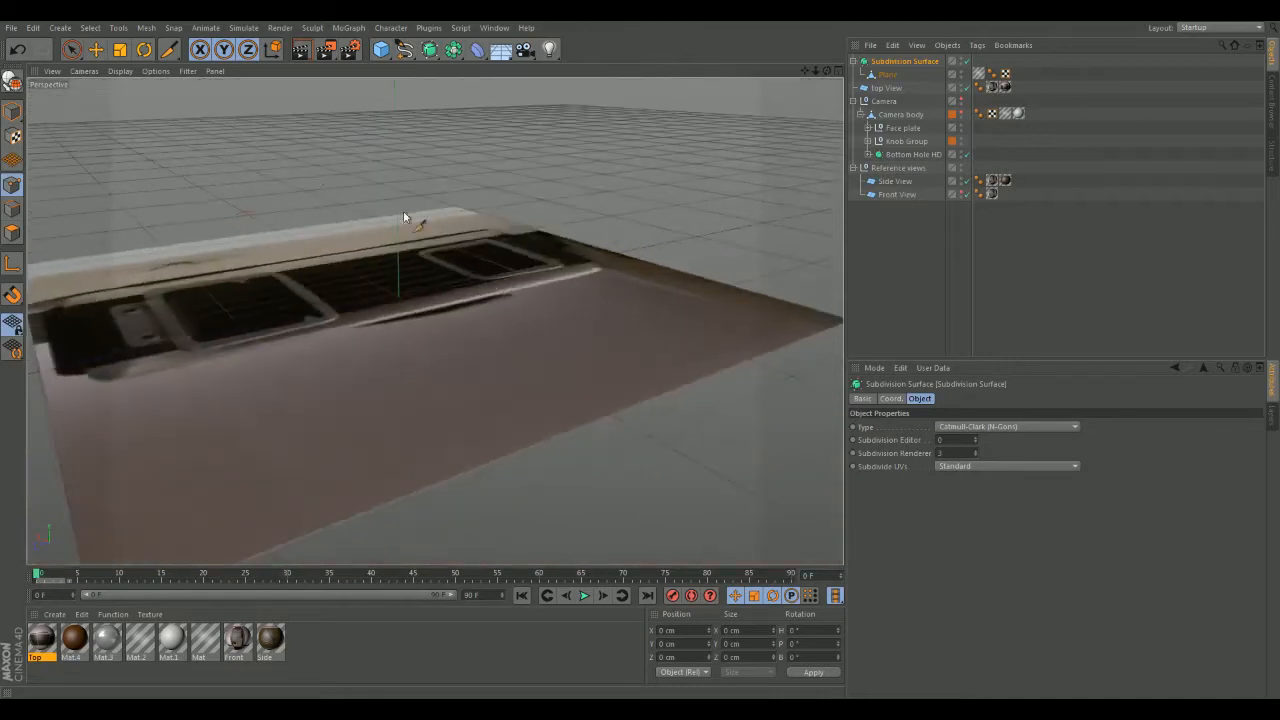
{"action": "middle_click_drag", "start_coordinate": [403, 212], "coordinate": [548, 345], "text": "alt"}
{"action": "left_click", "coordinate": [121, 73]}
{"action": "left_click", "coordinate": [143, 108]}
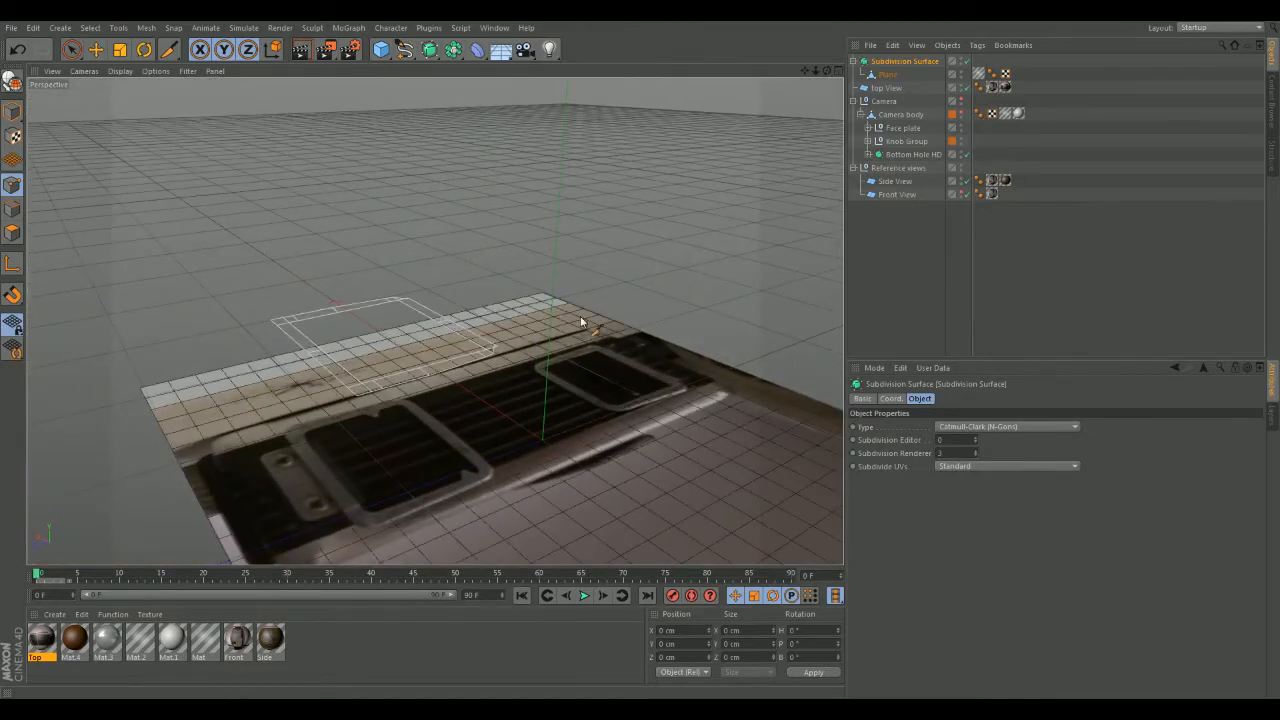
- Select the plane's two overlapping points at the bottom corners and scale them inward to about 86 cm in X
{"action": "scroll", "coordinate": [584, 322], "scroll_direction": "up", "scroll_amount": 3}
{"action": "left_click_drag", "start_coordinate": [536, 334], "coordinate": [435, 367], "text": "alt"}
{"action": "left_click_drag", "start_coordinate": [434, 323], "coordinate": [549, 451], "text": "alt"}
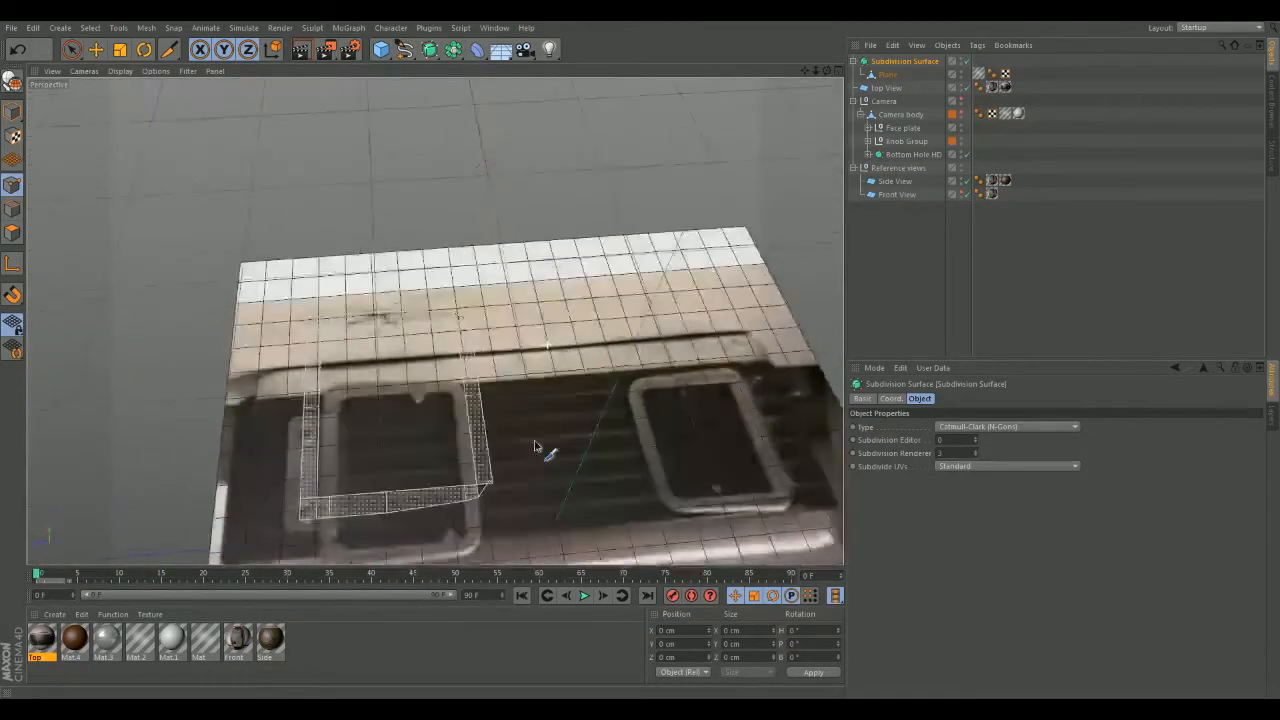
{"action": "scroll", "coordinate": [499, 403], "scroll_direction": "up", "scroll_amount": 3}
{"action": "left_click_drag", "start_coordinate": [499, 405], "coordinate": [581, 248], "text": "alt"}
{"action": "left_click_drag", "start_coordinate": [603, 194], "coordinate": [445, 322], "text": "alt"}
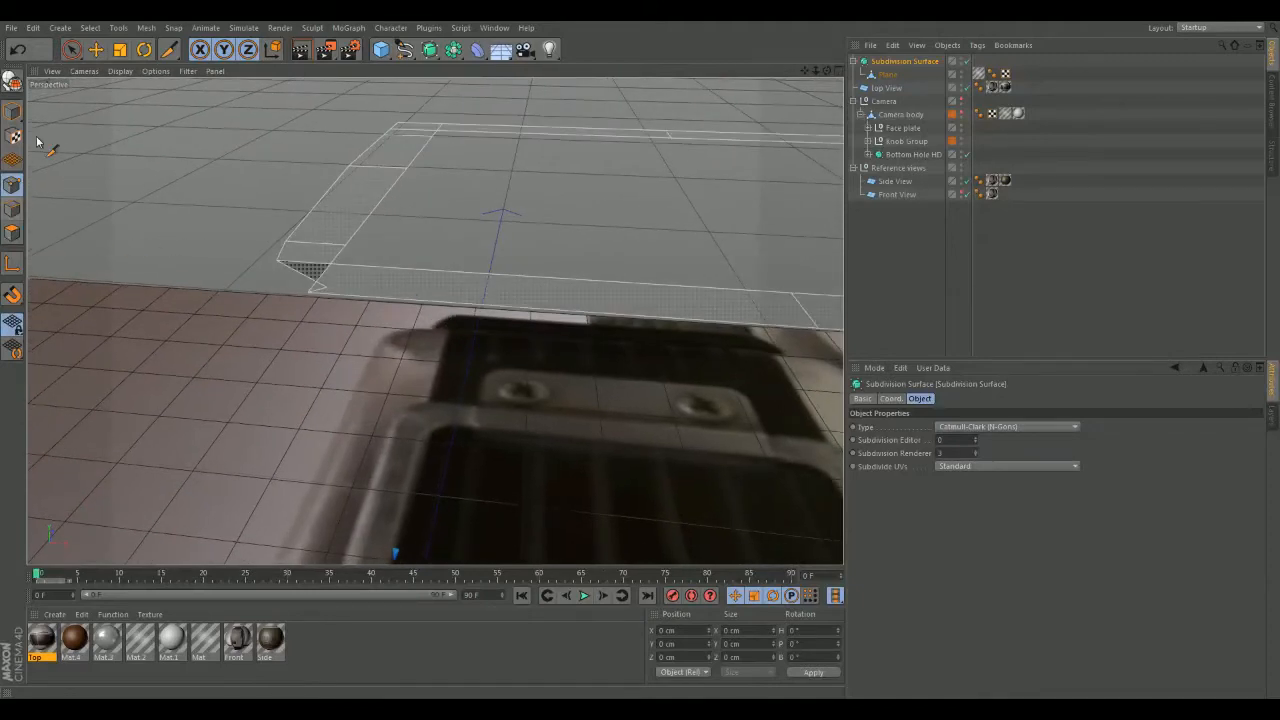
{"action": "key", "text": "e"}
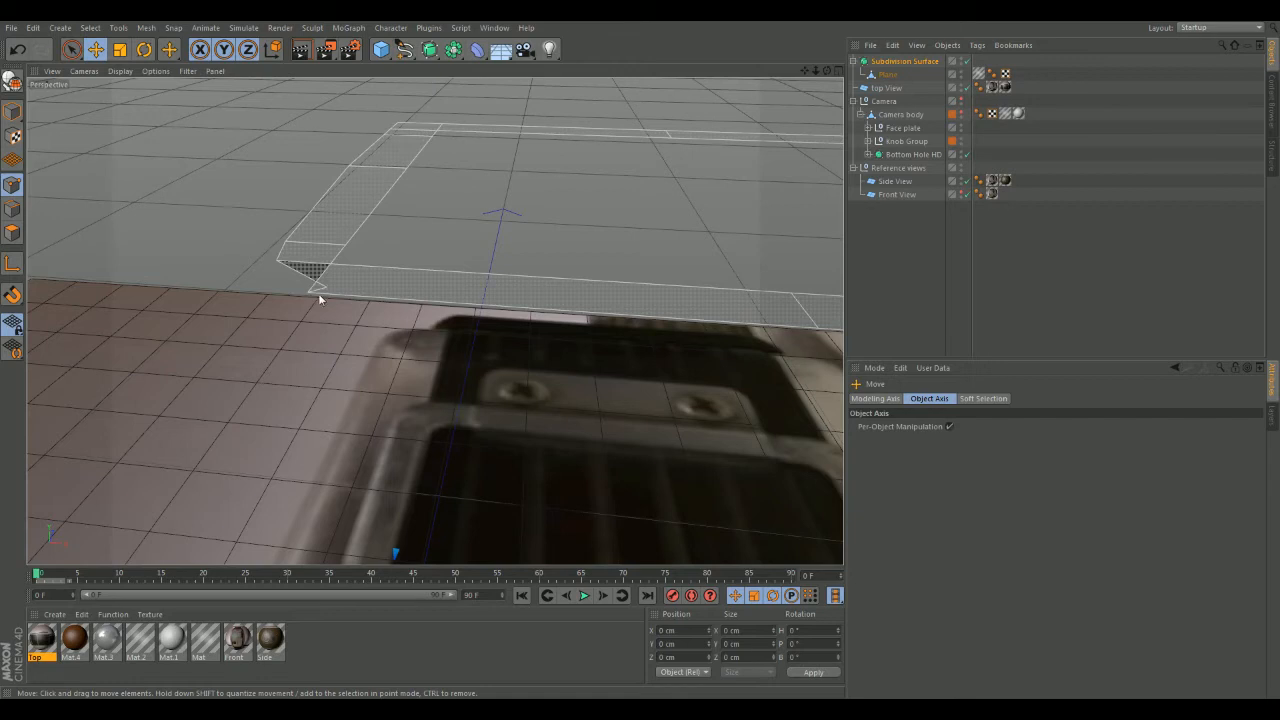
{"action": "left_click", "coordinate": [13, 111]}
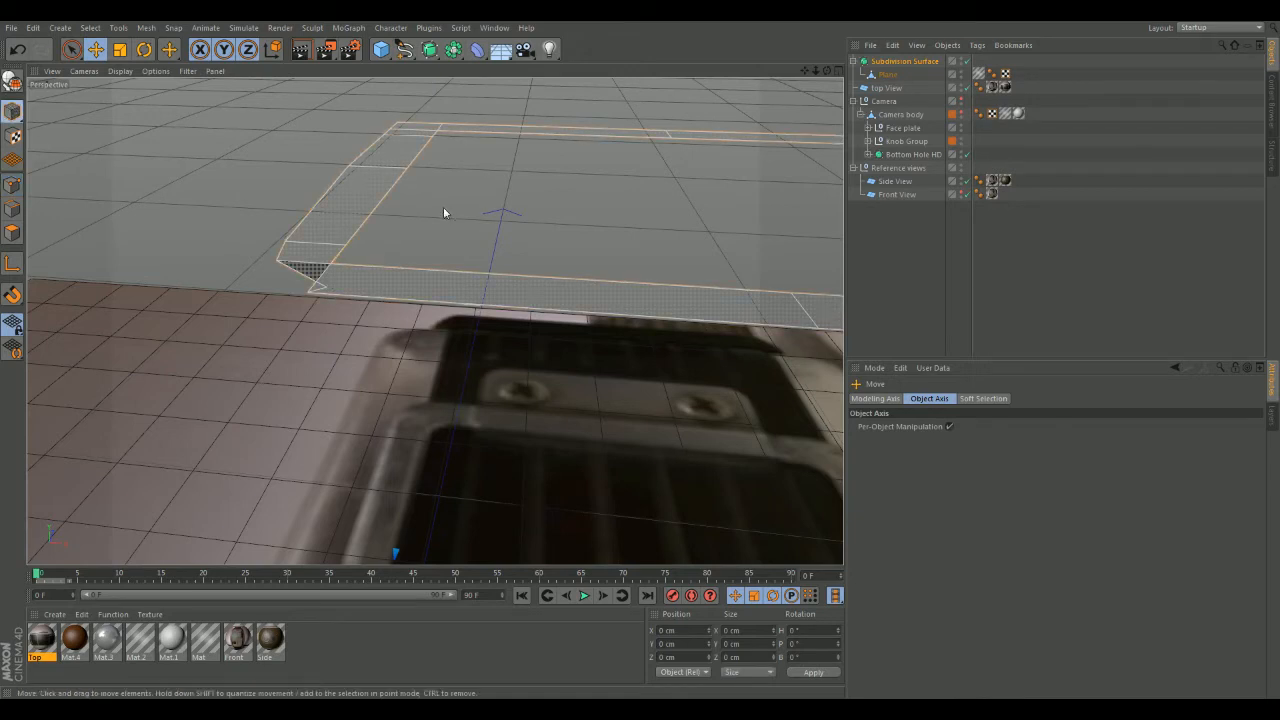
{"action": "left_click", "coordinate": [374, 195]}
{"action": "left_click", "coordinate": [13, 186]}
{"action": "left_click", "coordinate": [310, 290]}
{"action": "left_click_drag", "start_coordinate": [650, 260], "coordinate": [443, 206], "text": "alt"}
{"action": "left_click_drag", "start_coordinate": [366, 210], "coordinate": [439, 251], "text": "alt"}
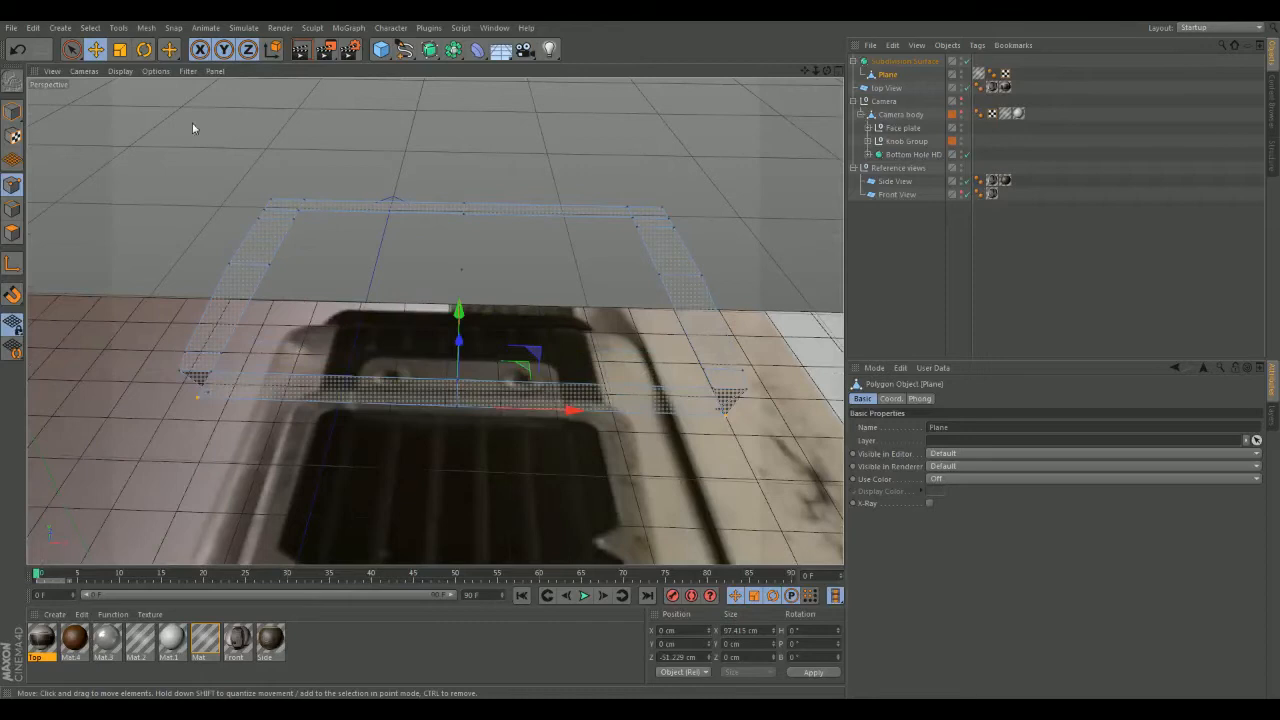
{"action": "key", "text": "w"}
{"action": "key", "text": "t"}
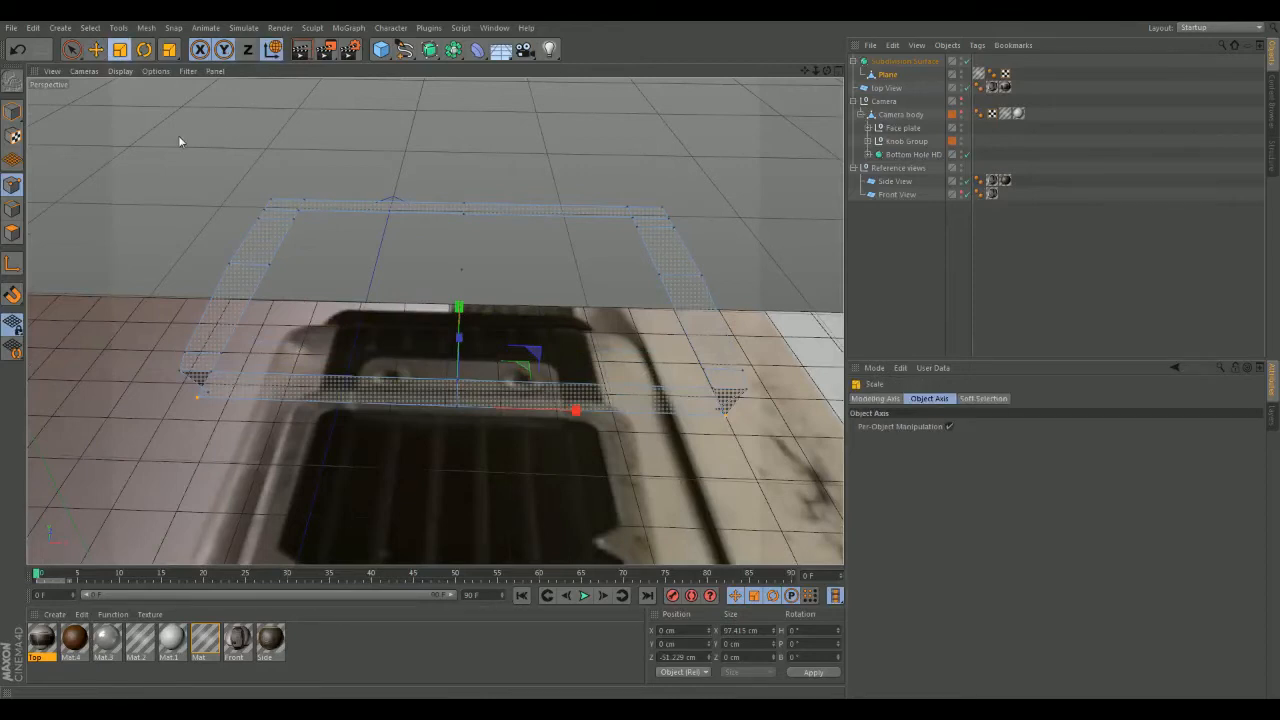
{"action": "left_click_drag", "start_coordinate": [580, 409], "coordinate": [560, 409]}
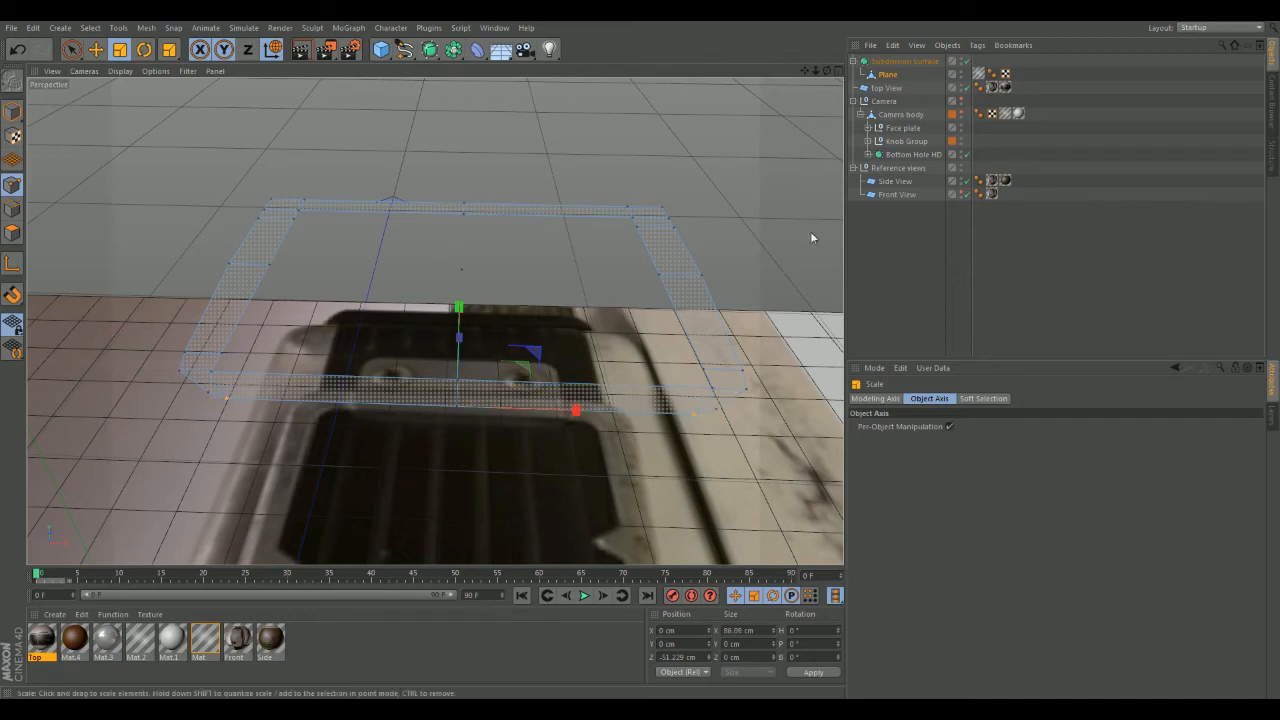
- Set the Subdivision Surface's editor subdivision to 2 and compare the smoothed frame with the reference image from the top
{"action": "left_click", "coordinate": [885, 63]}
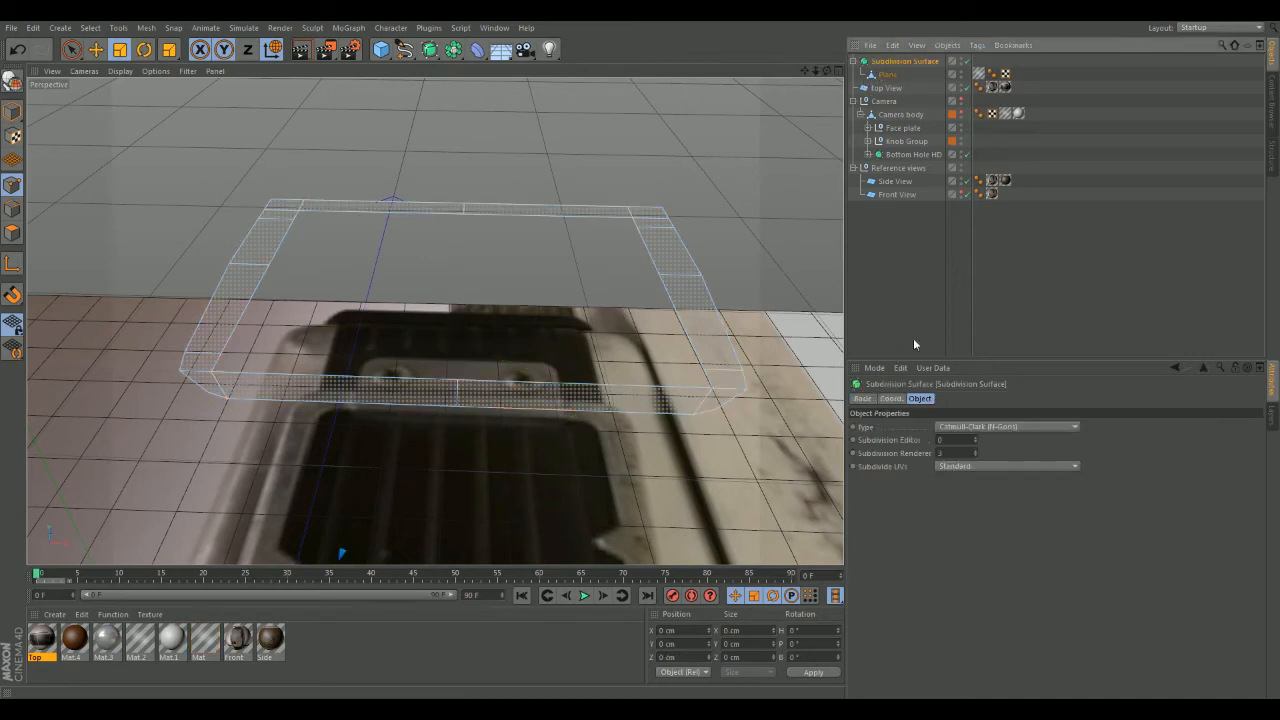
{"action": "left_click", "coordinate": [975, 438]}
{"action": "left_click", "coordinate": [975, 438]}
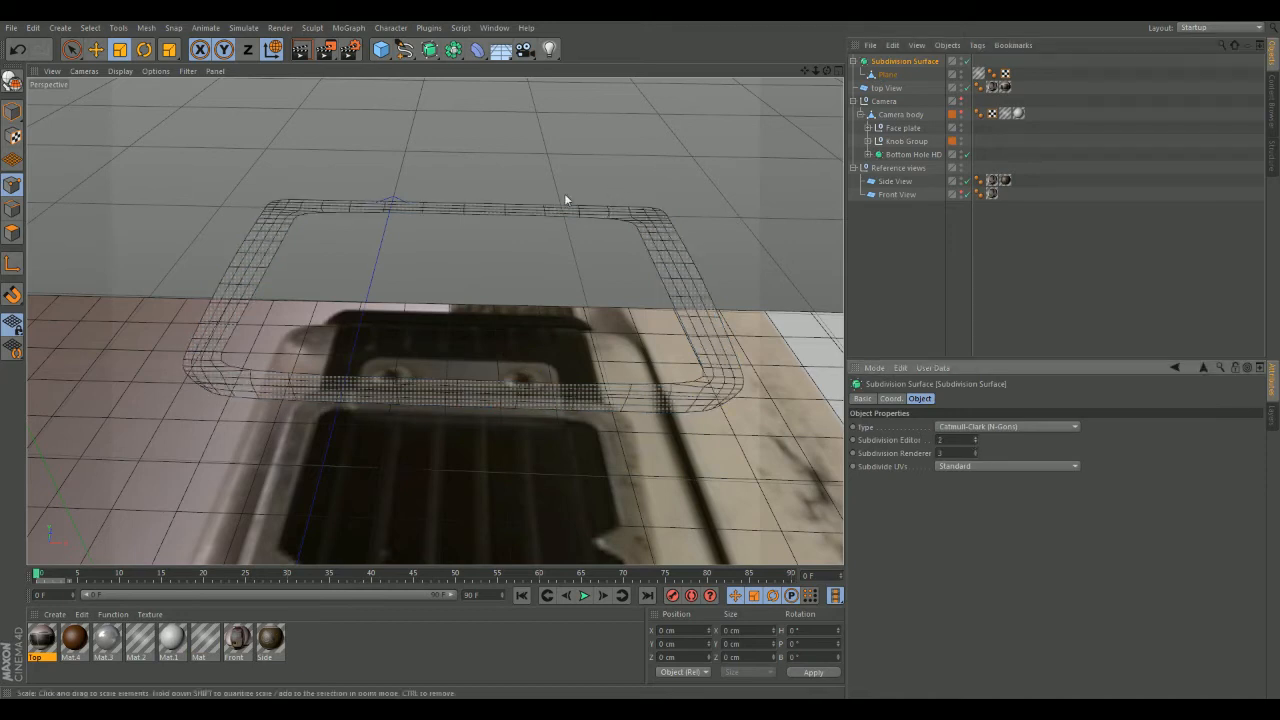
{"action": "left_click_drag", "start_coordinate": [430, 196], "coordinate": [429, 265], "text": "alt"}
{"action": "middle_click_drag", "start_coordinate": [457, 332], "coordinate": [453, 265], "text": "alt"}
{"action": "middle_click", "coordinate": [601, 146]}
{"action": "middle_click", "coordinate": [601, 146]}
{"action": "scroll", "coordinate": [623, 260], "scroll_direction": "down", "scroll_amount": 4}
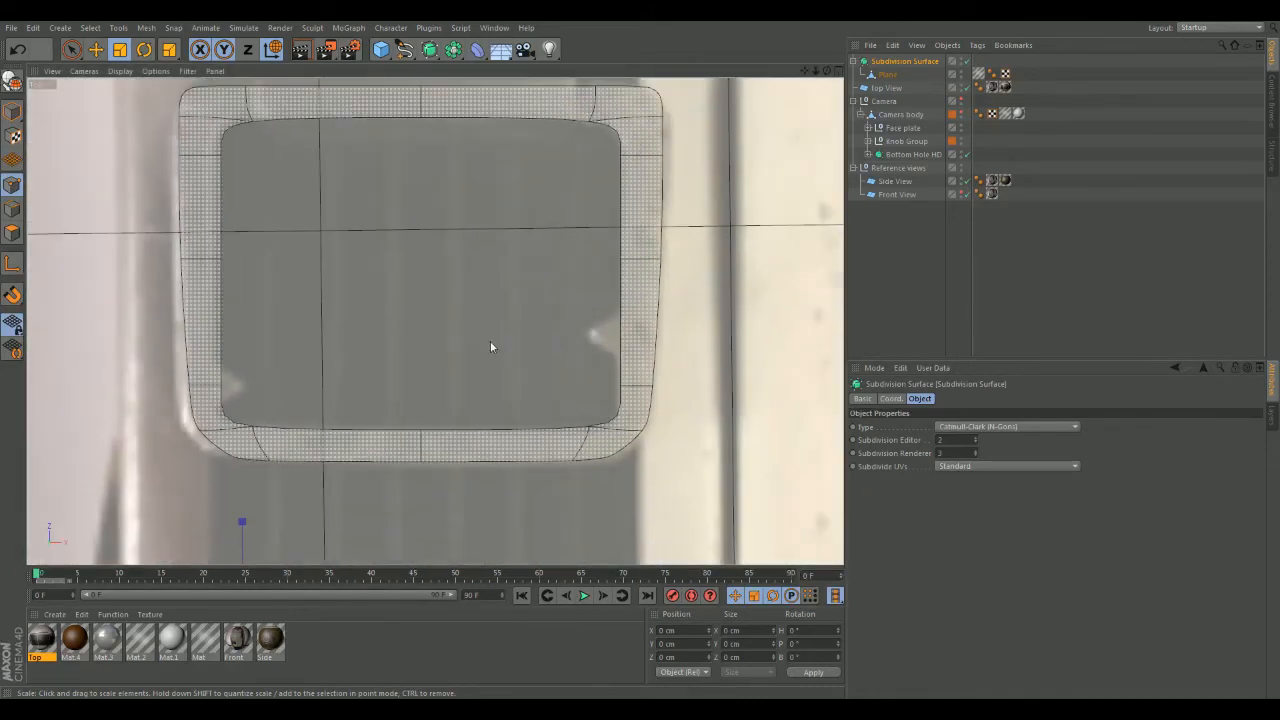
{"action": "middle_click_drag", "start_coordinate": [490, 341], "coordinate": [537, 325], "text": "alt"}
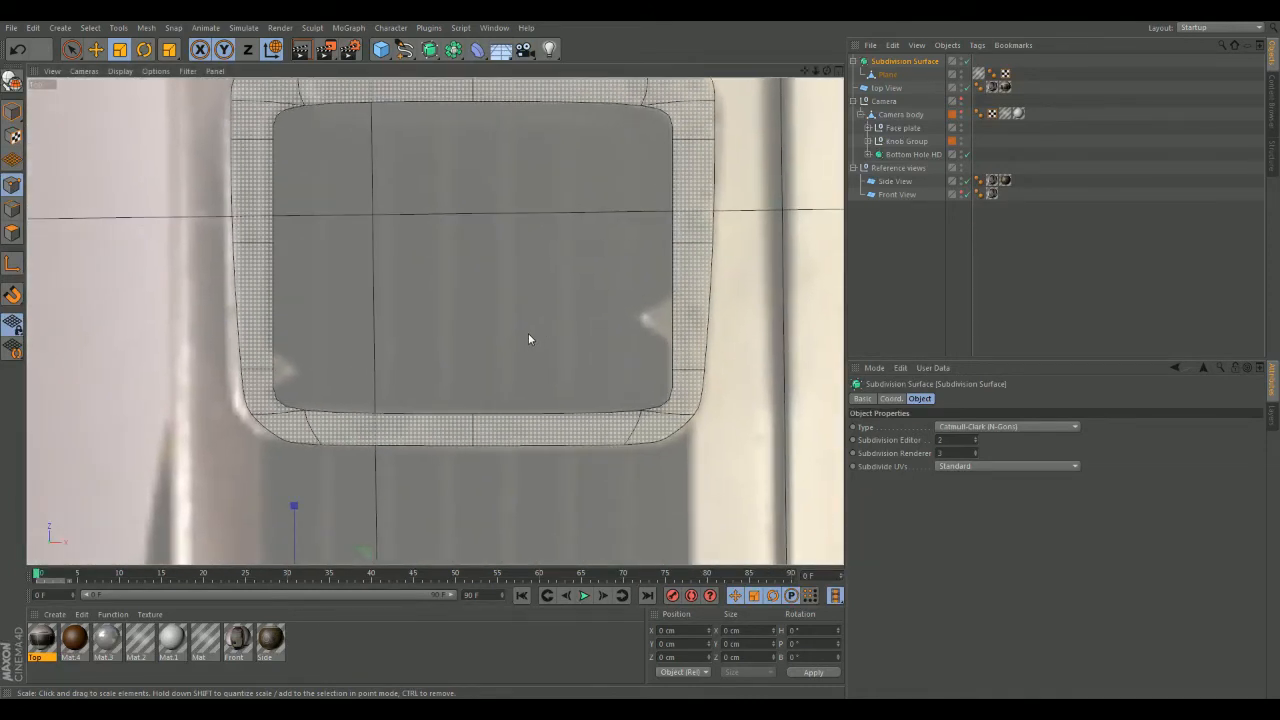
- Loop-cut the Plane's left bar with the Knife just above the pointed tab in the reference image, and switch to edge mode
{"action": "left_click", "coordinate": [888, 74]}
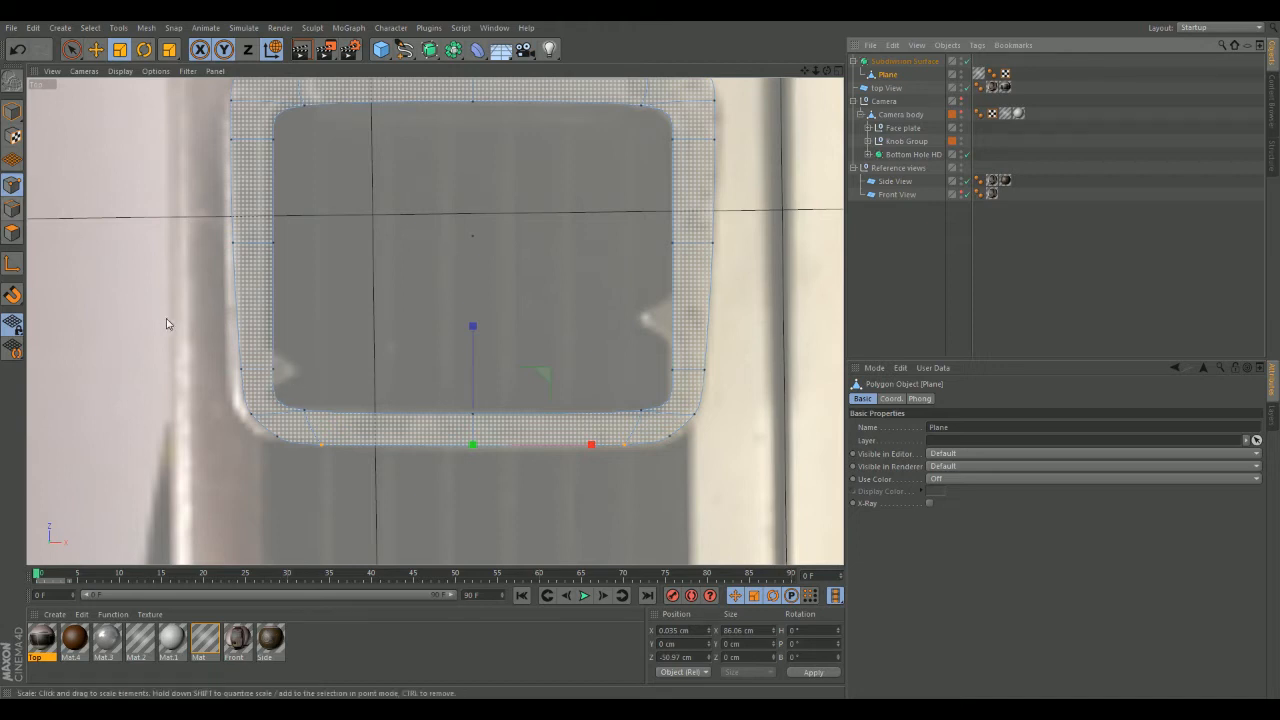
{"action": "right_click", "coordinate": [237, 346]}
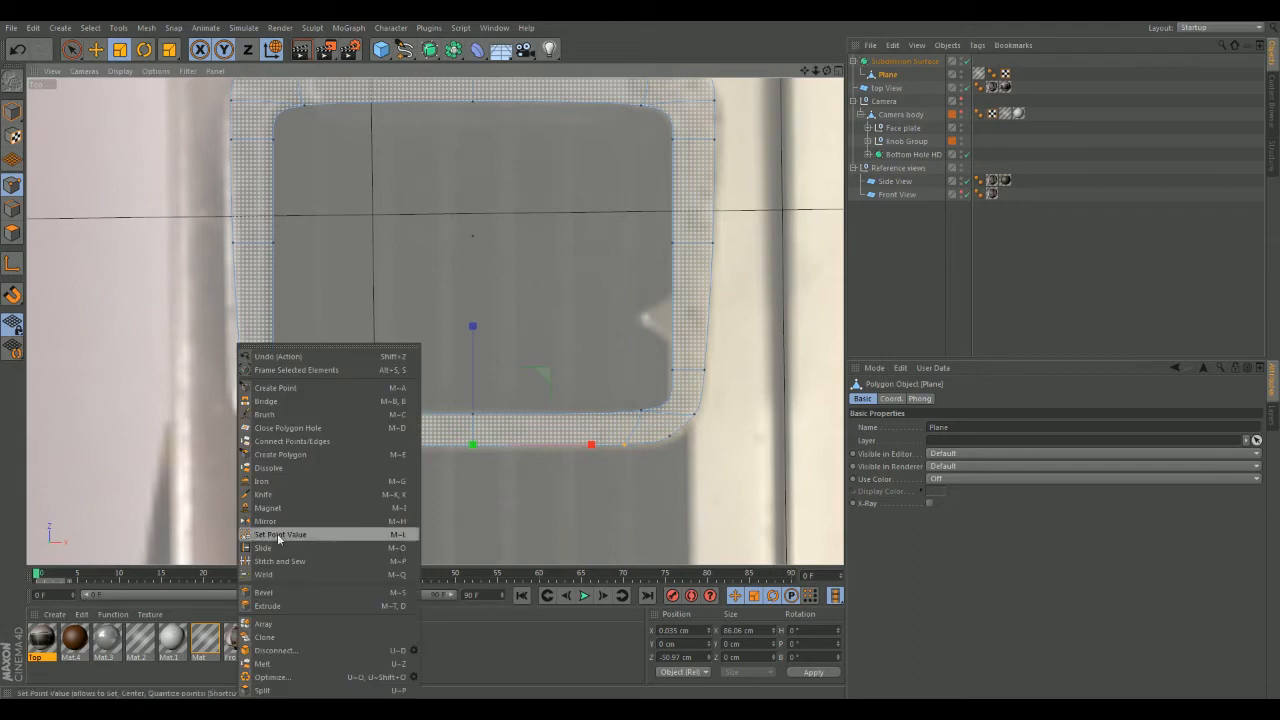
{"action": "left_click", "coordinate": [263, 494]}
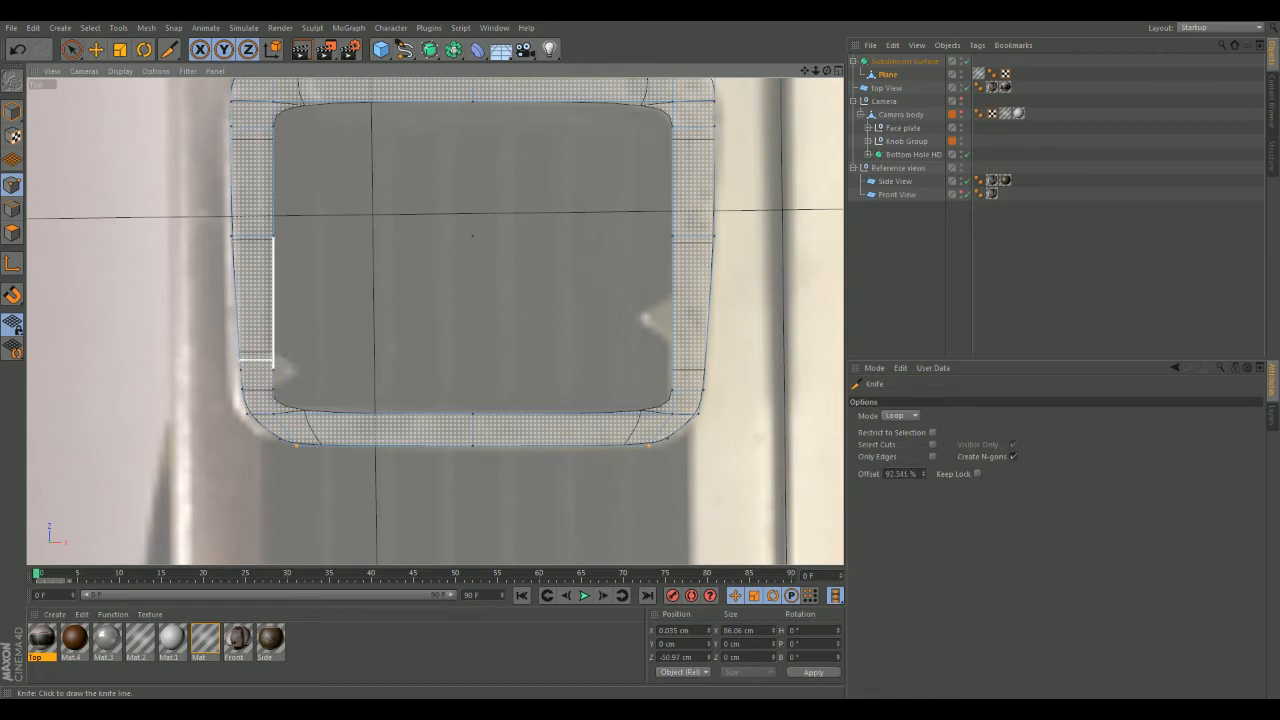
{"action": "left_click", "coordinate": [272, 295]}
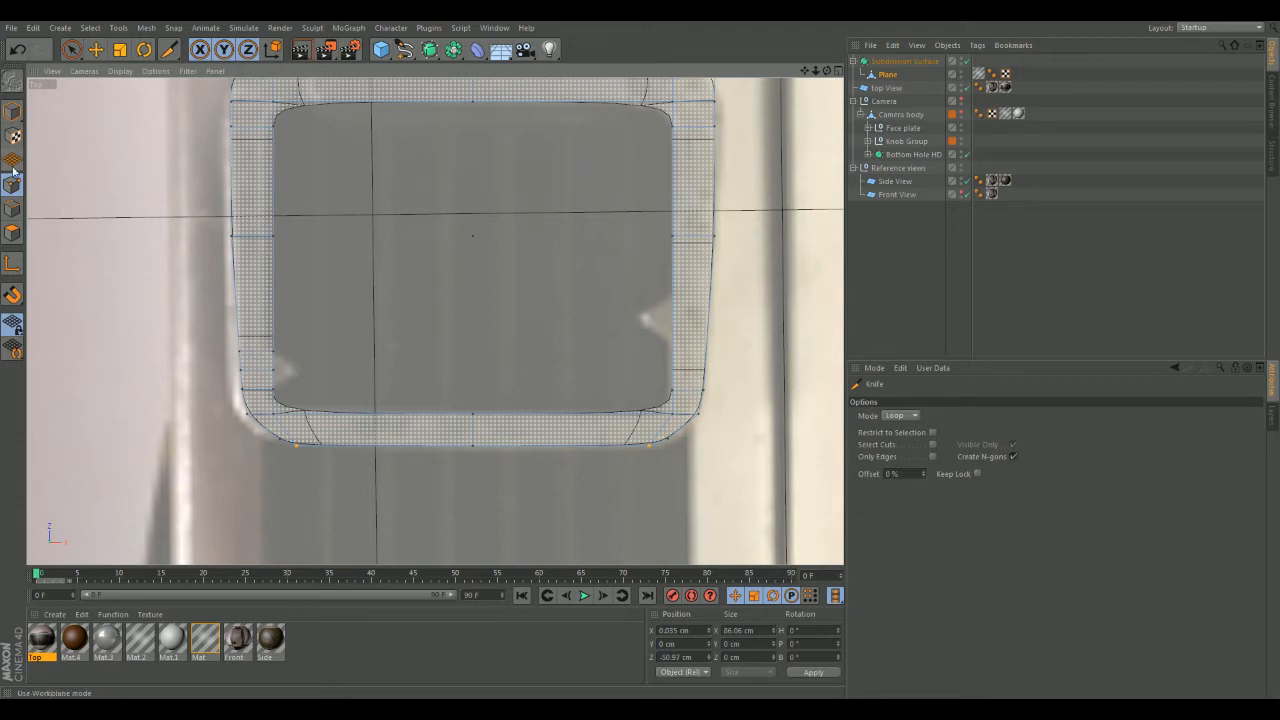
{"action": "left_click", "coordinate": [12, 208]}
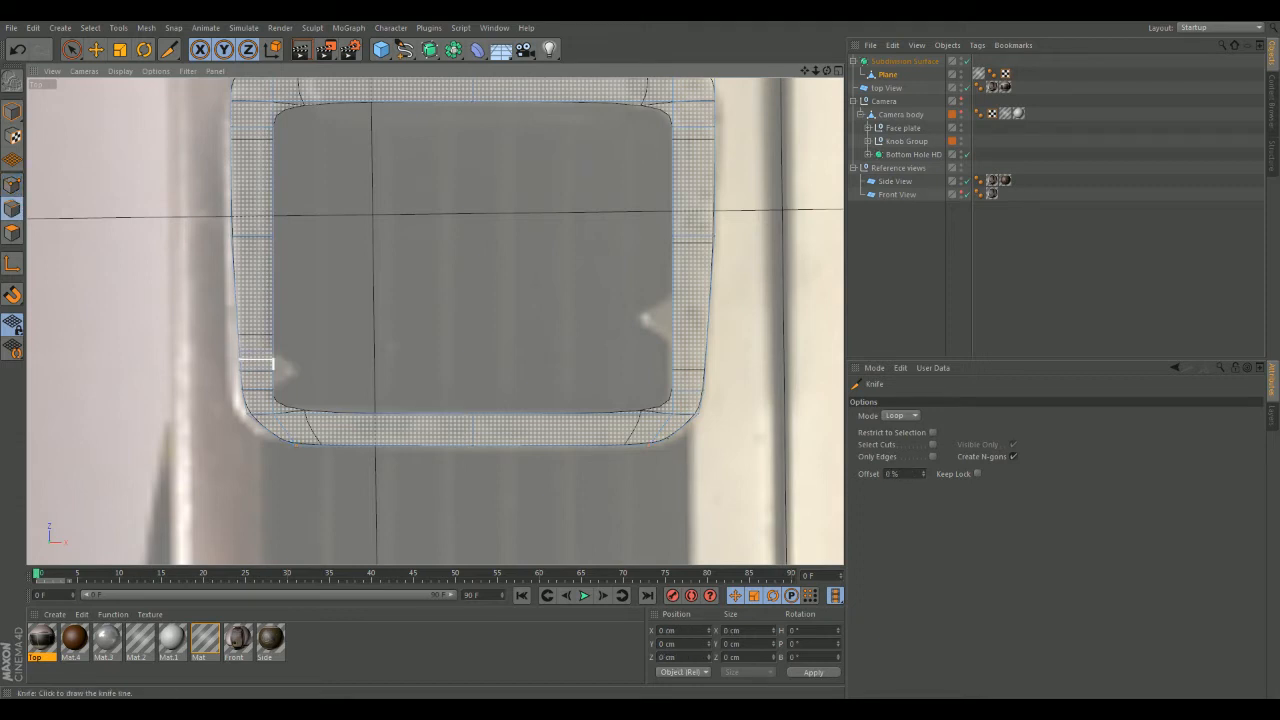
- Undo the last action and examine the loop cuts across the left bar around the reference tab
{"action": "key", "text": "ctrl+z"}
{"action": "key", "text": "e"}
{"action": "left_click", "coordinate": [272, 355]}
{"action": "scroll", "coordinate": [277, 371], "scroll_direction": "up", "scroll_amount": 5}
{"action": "left_click", "coordinate": [279, 383]}
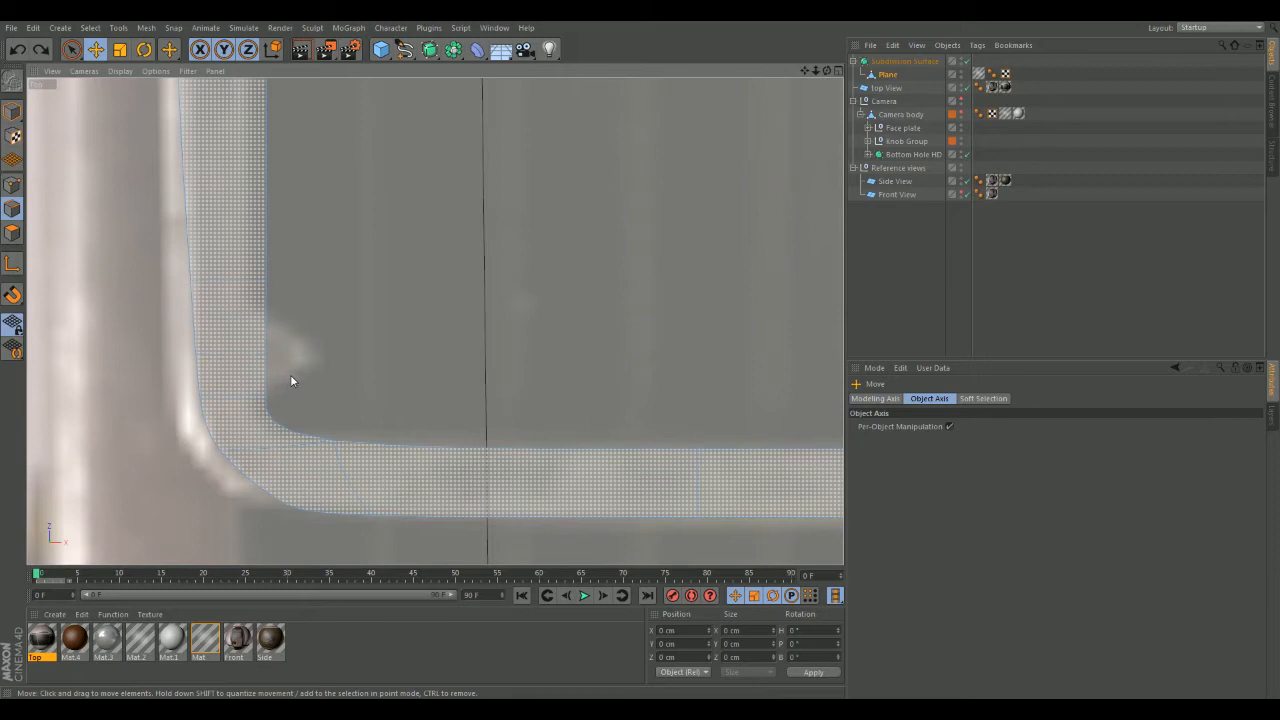
{"action": "scroll", "coordinate": [291, 380], "scroll_direction": "up", "scroll_amount": 1}
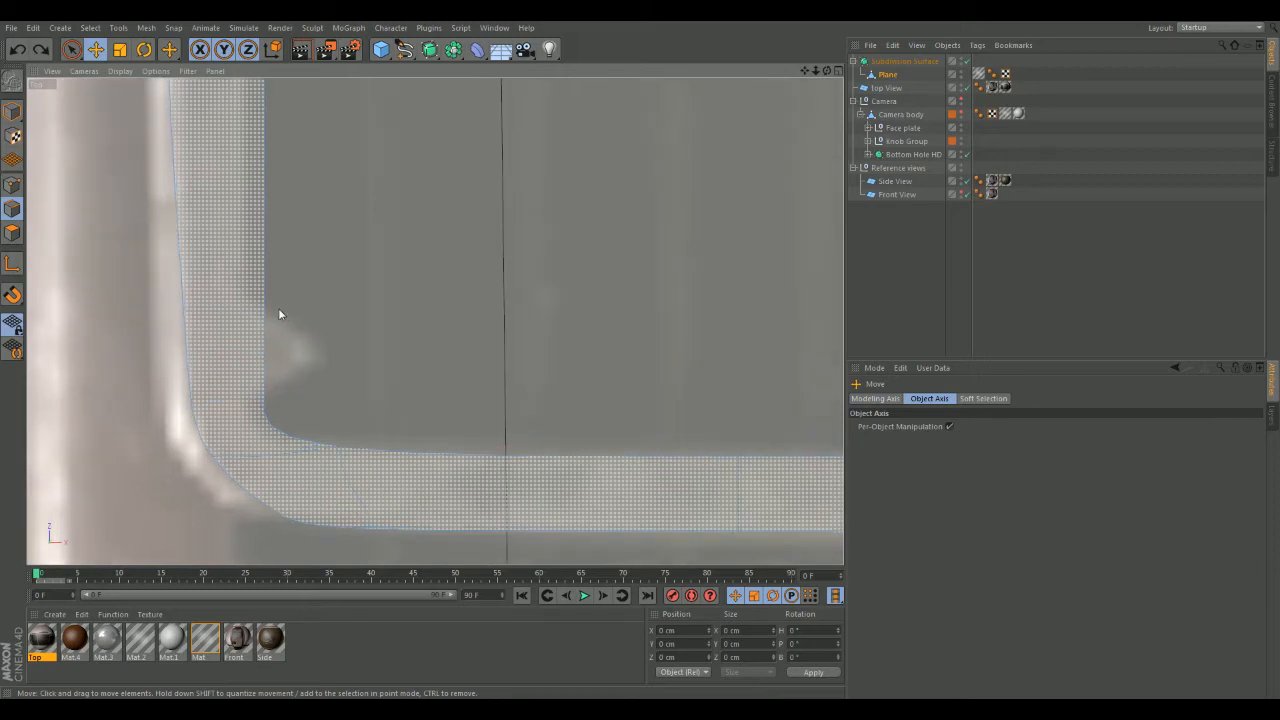
{"action": "left_click", "coordinate": [170, 50]}
{"action": "left_click", "coordinate": [218, 92]}
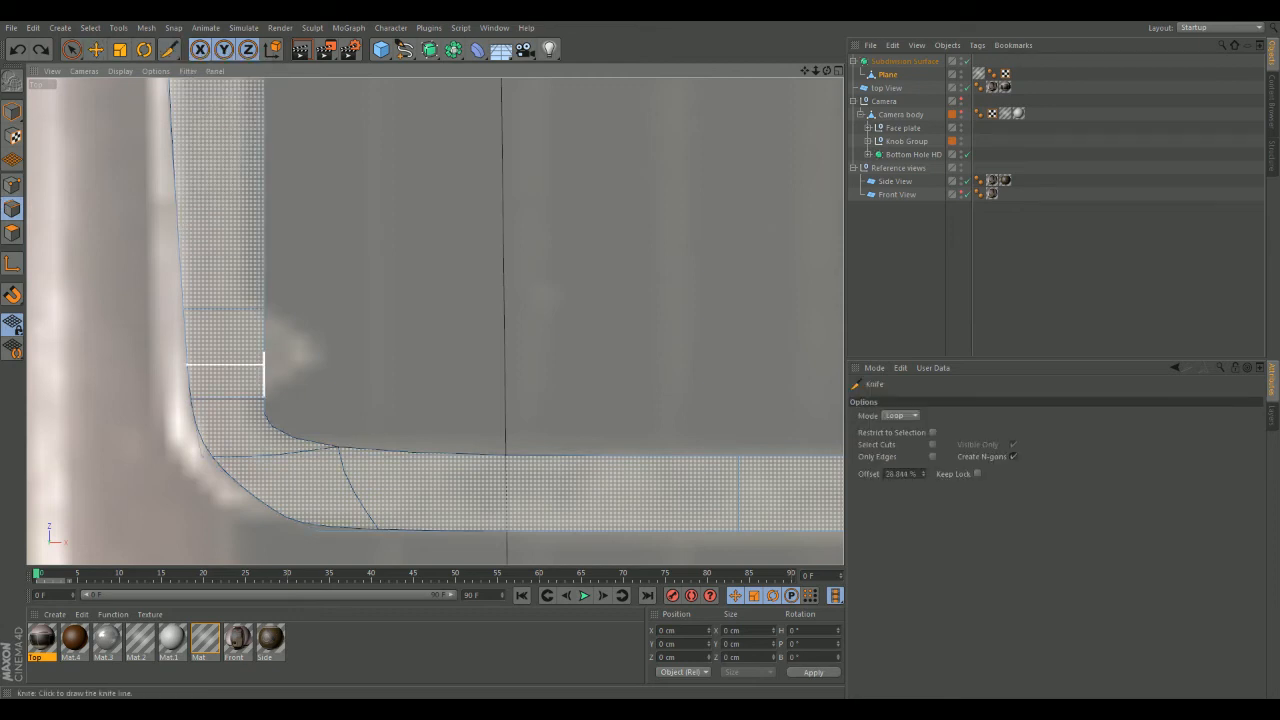
- Take the Plane out of the Subdivision Surface and extrude the left bar's two inner edges at the reference tab 5.7 cm inward with subdivision 0
{"action": "left_click_drag", "start_coordinate": [887, 74], "coordinate": [886, 275]}
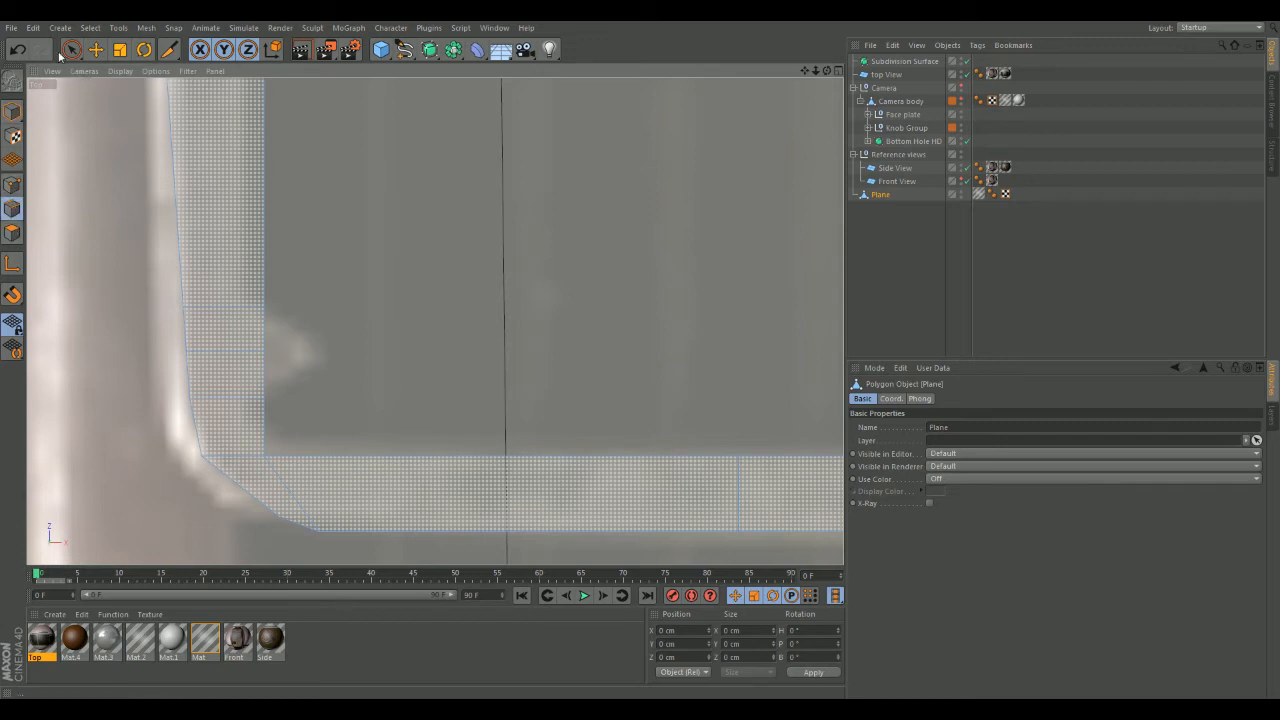
{"action": "left_click", "coordinate": [96, 49]}
{"action": "left_click", "coordinate": [264, 374], "text": "shift"}
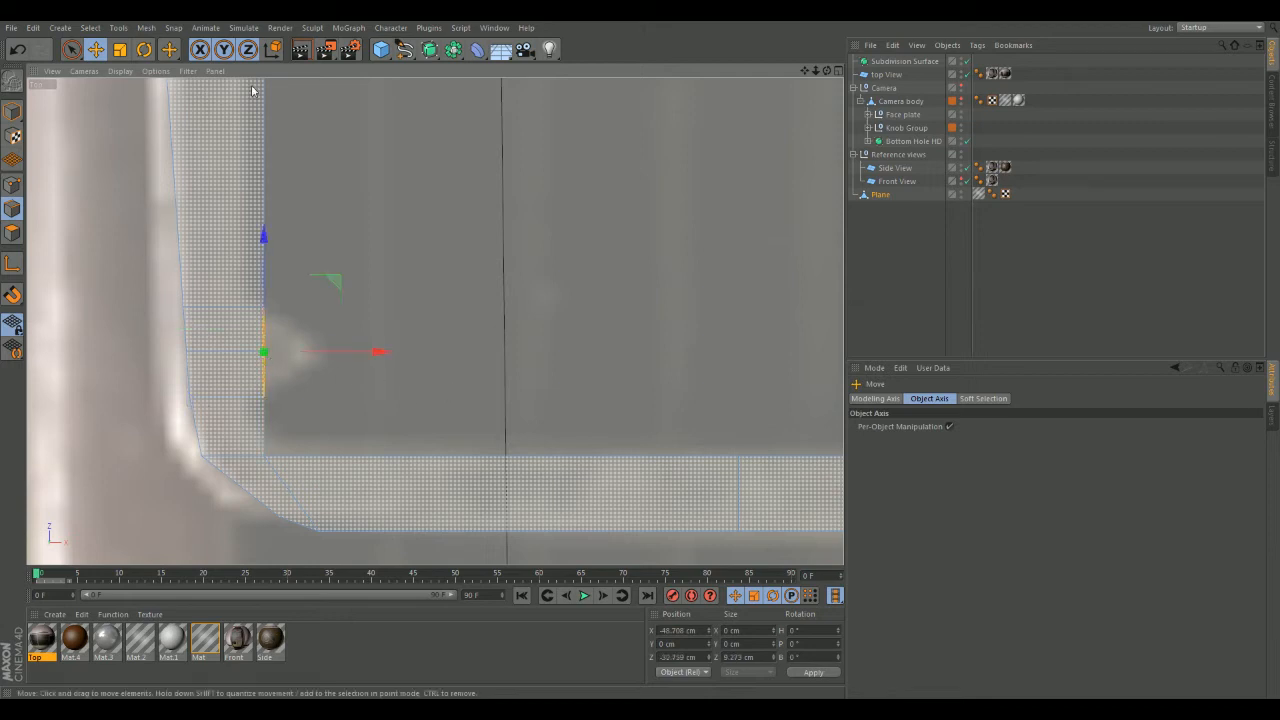
{"action": "right_click", "coordinate": [516, 267]}
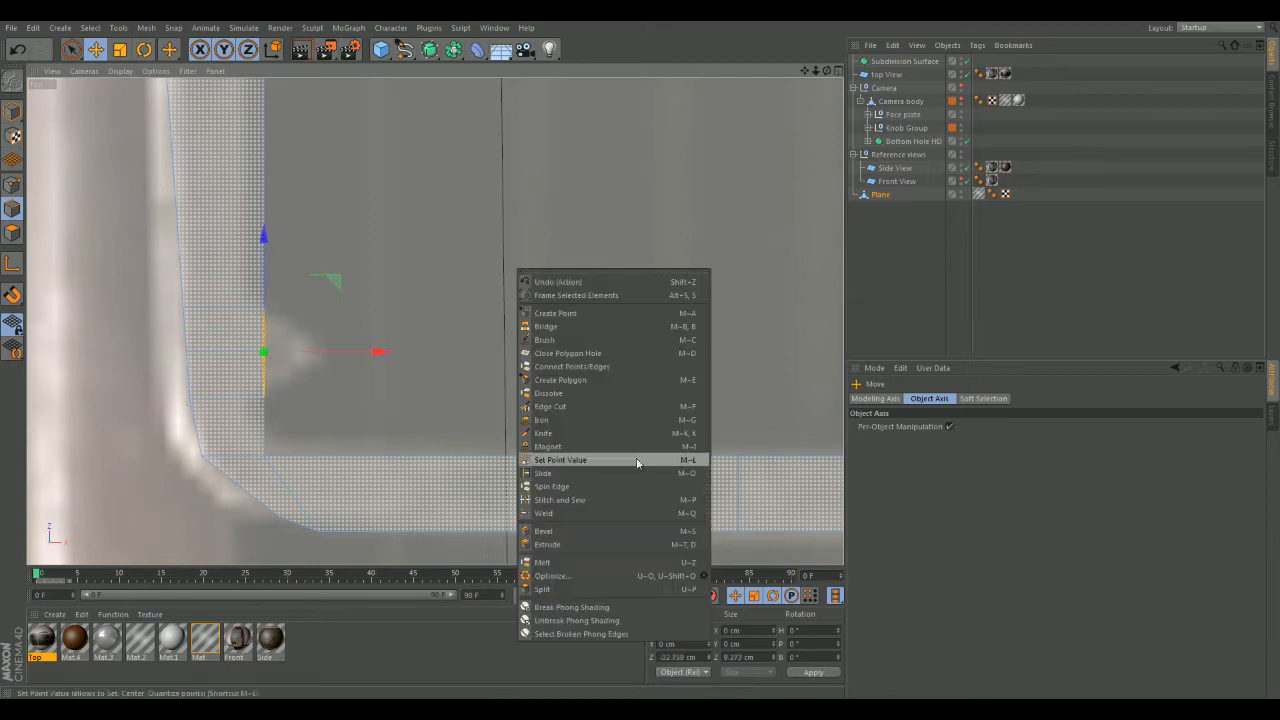
{"action": "left_click", "coordinate": [555, 547]}
{"action": "left_click_drag", "start_coordinate": [546, 378], "coordinate": [586, 382]}
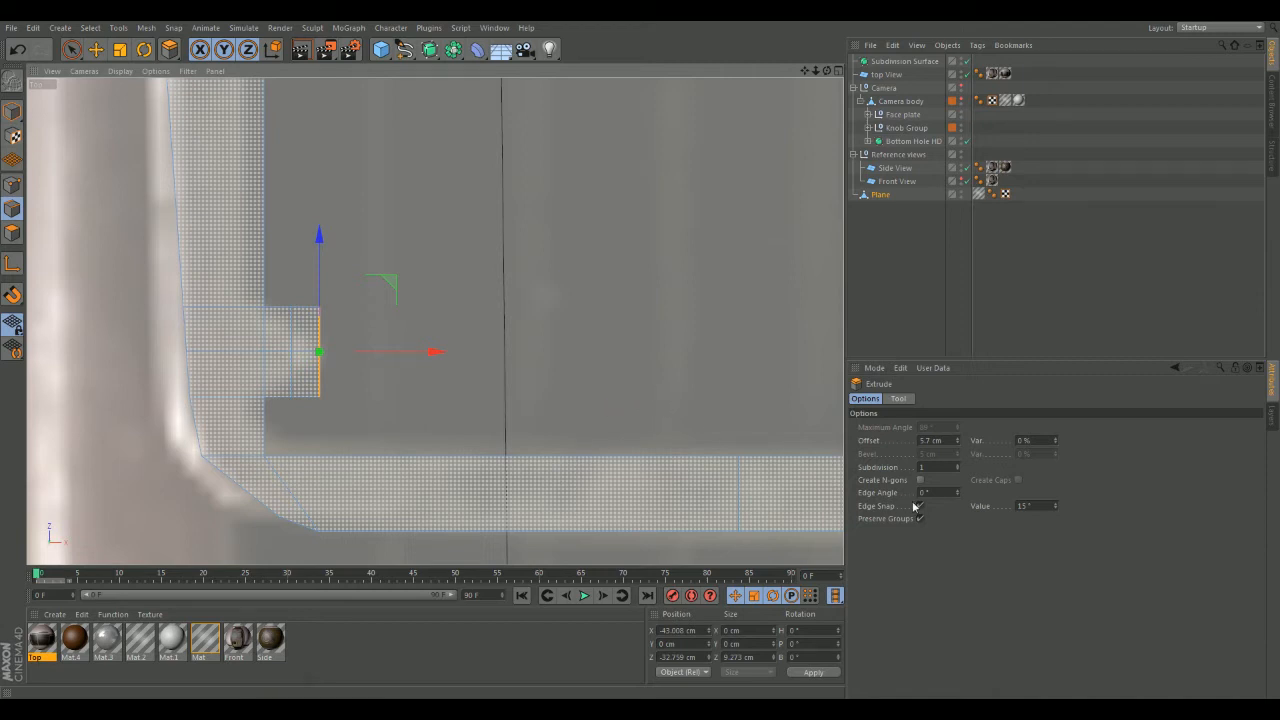
{"action": "left_click", "coordinate": [899, 399]}
{"action": "left_click", "coordinate": [865, 399]}
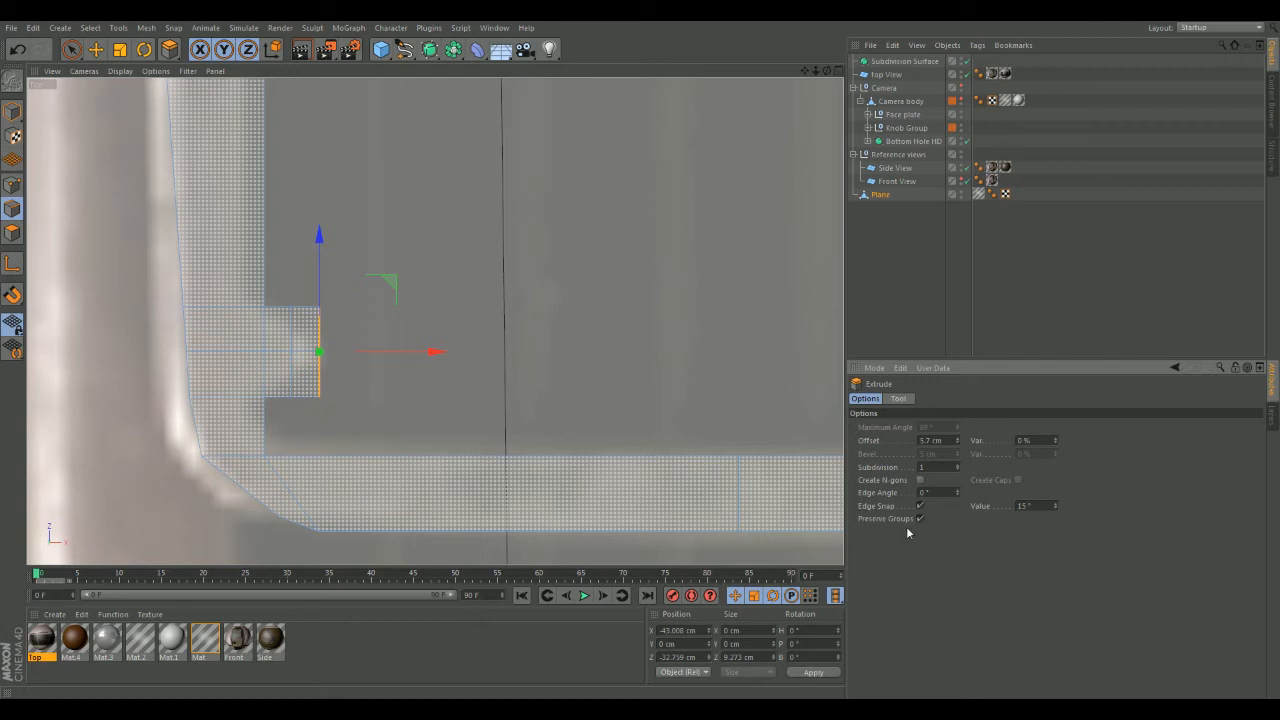
{"action": "left_click", "coordinate": [957, 466]}
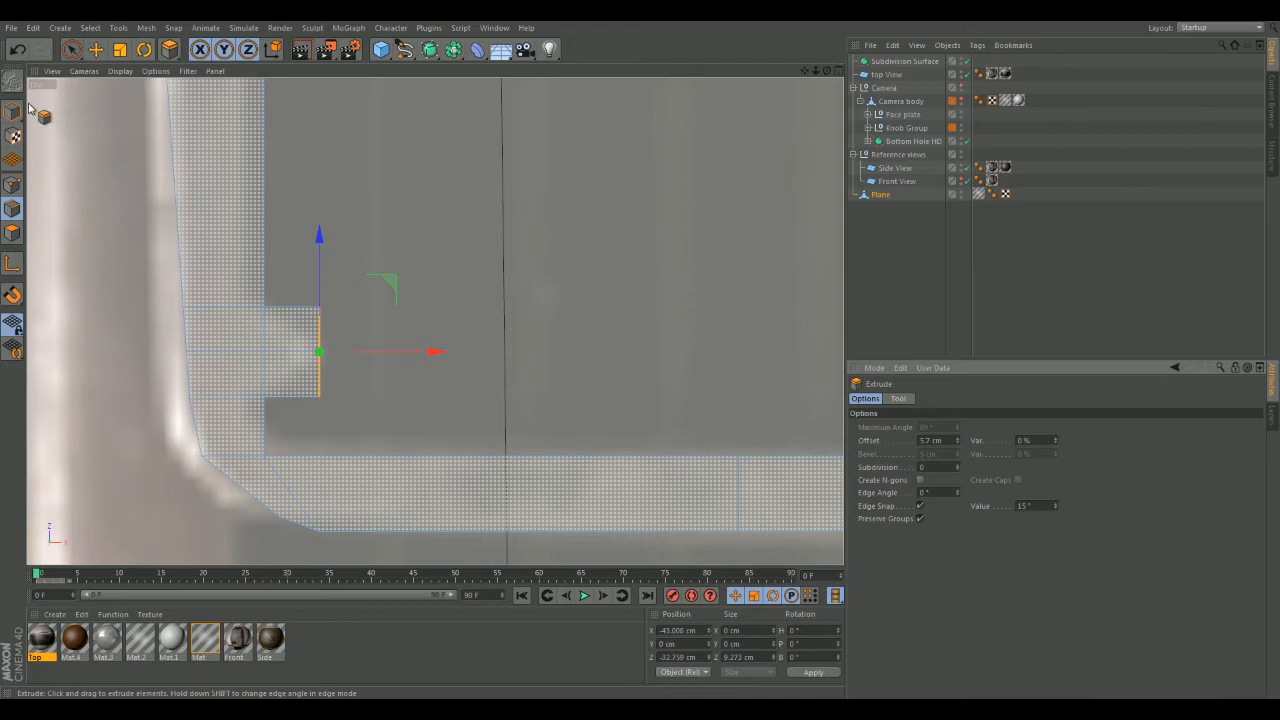
{"action": "right_click", "coordinate": [574, 297]}
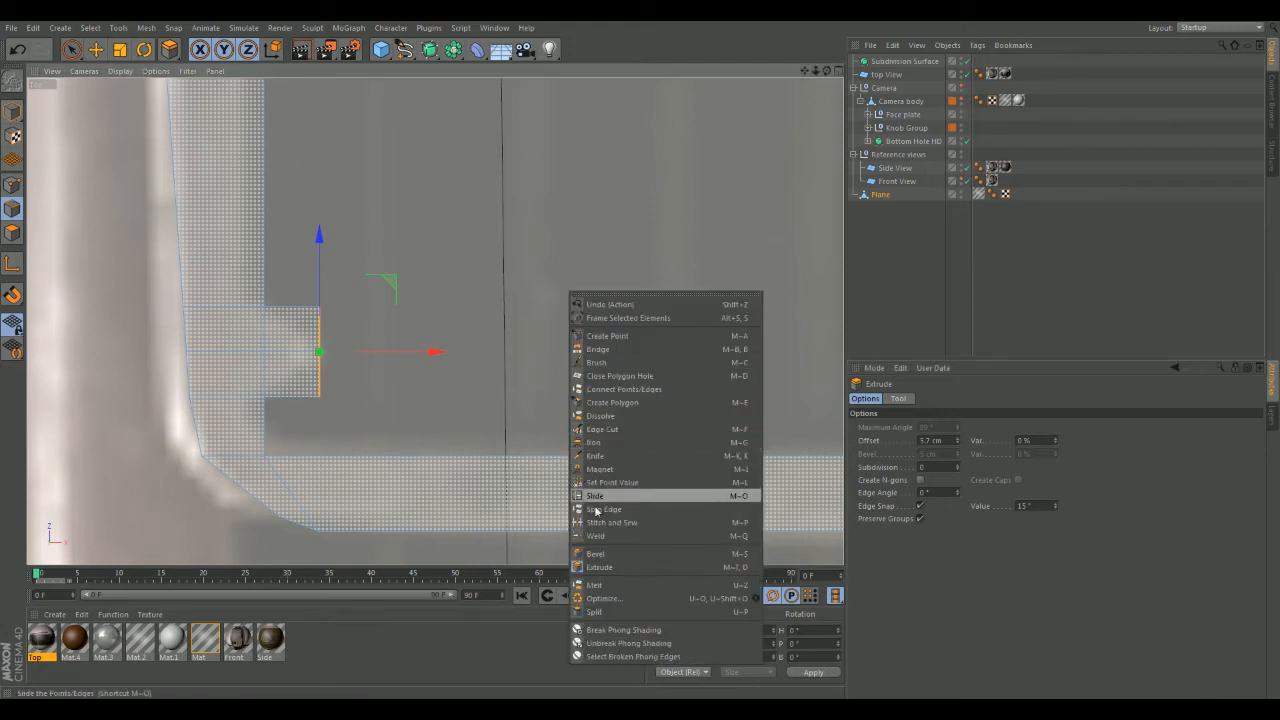
{"action": "left_click", "coordinate": [172, 62]}
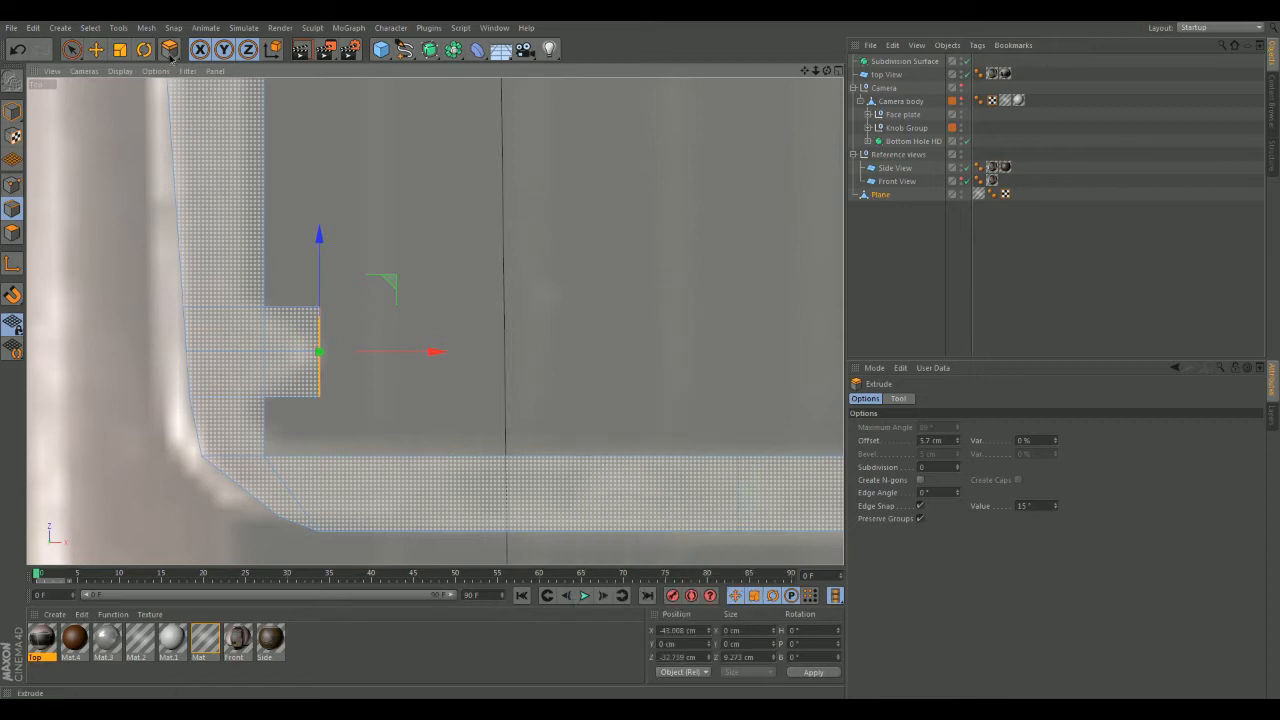
- Scale the extruded edges in Z to about 1.7 cm to form a pointed tab, and put the Plane back under the Subdivision Surface
{"action": "left_click", "coordinate": [119, 49]}
{"action": "left_click_drag", "start_coordinate": [318, 229], "coordinate": [318, 336]}
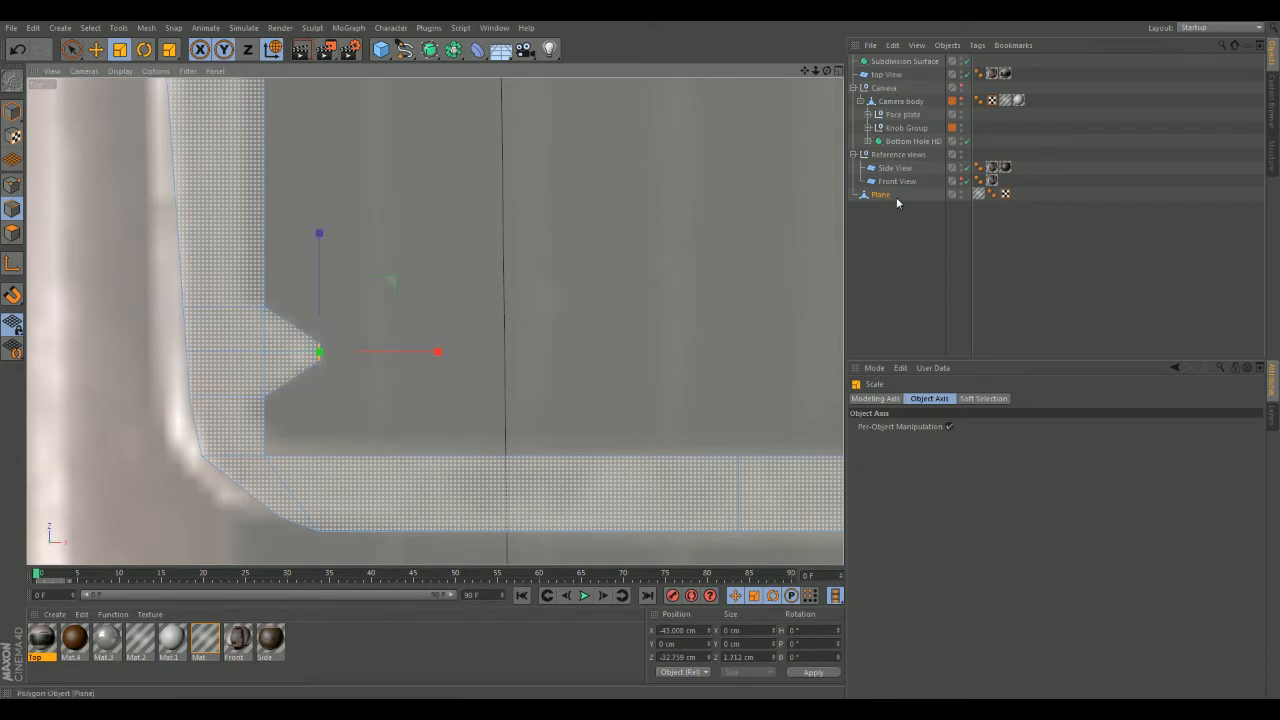
{"action": "left_click_drag", "start_coordinate": [888, 190], "coordinate": [881, 63]}
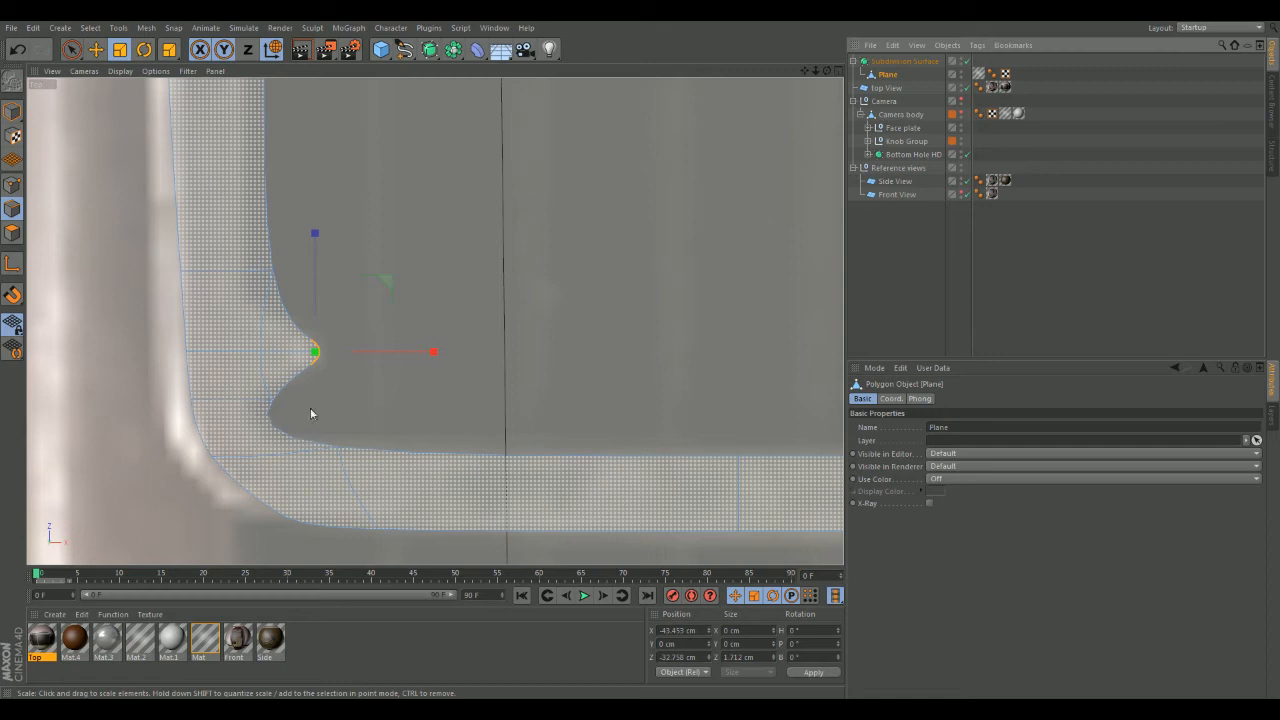
- Compare the Plane's unsmoothed shape outside the Subdivision Surface and nest it there again, keeping top View outside the generator
{"action": "left_click_drag", "start_coordinate": [880, 211], "coordinate": [876, 233]}
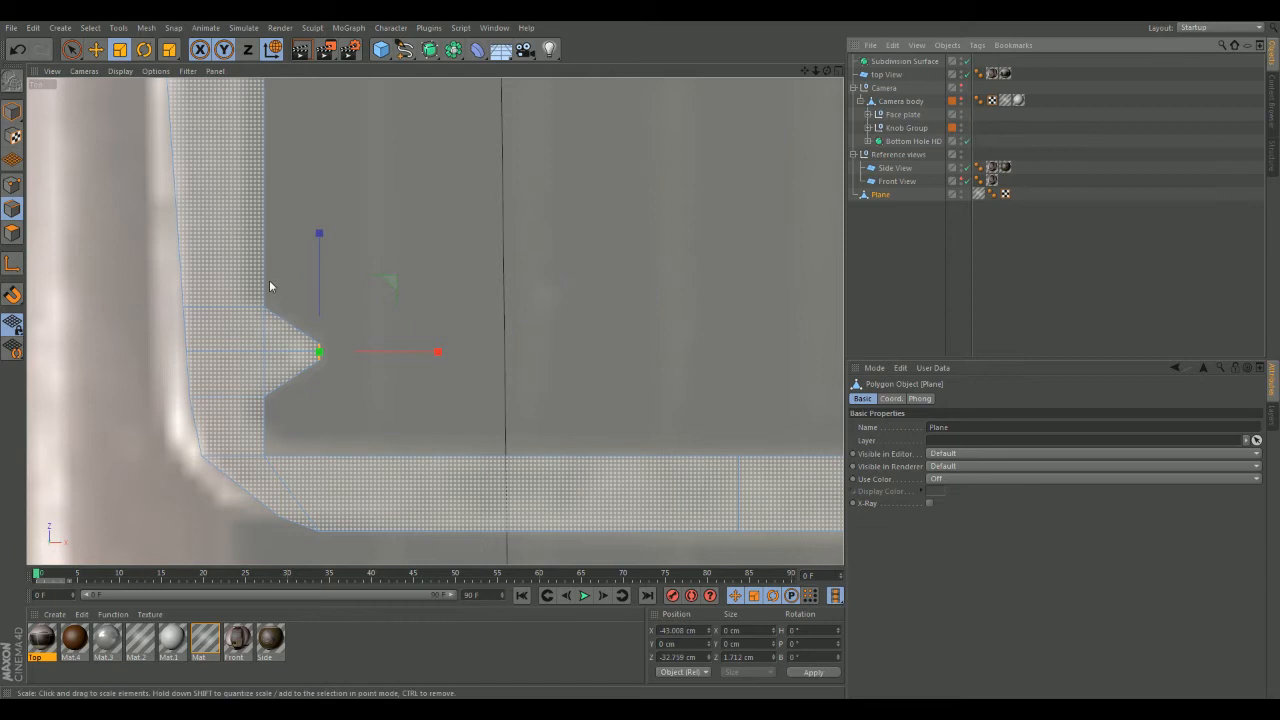
{"action": "left_click", "coordinate": [888, 72]}
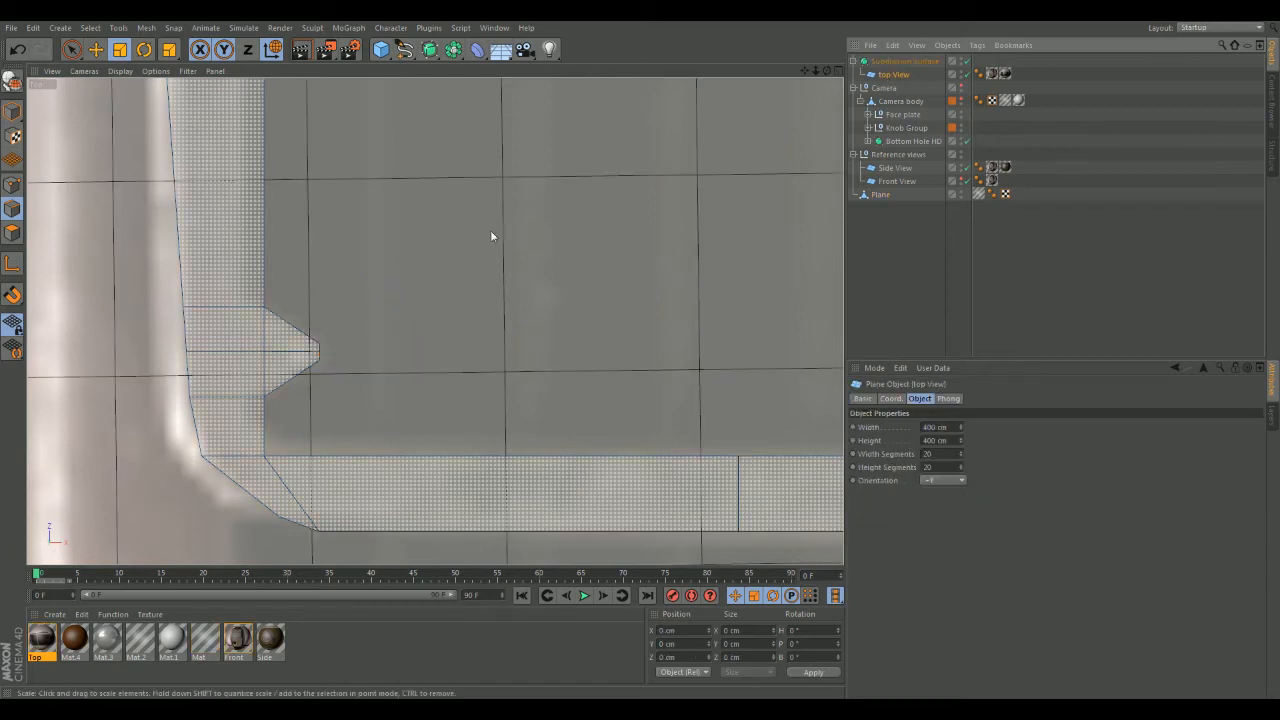
{"action": "left_click_drag", "start_coordinate": [896, 70], "coordinate": [892, 204]}
{"action": "left_click_drag", "start_coordinate": [884, 114], "coordinate": [882, 64]}
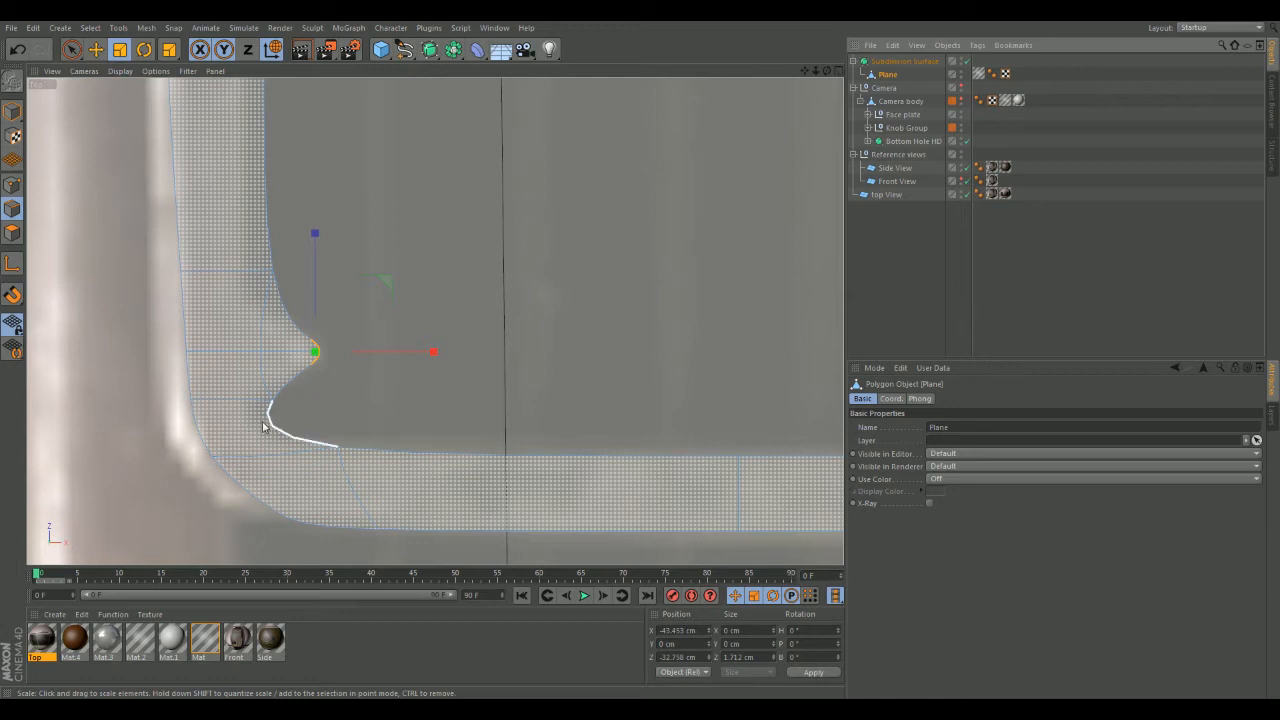
- Add Loop knife cuts across the left bar above and below the tab and across the bottom bar near its left corner
{"action": "right_click", "coordinate": [260, 305]}
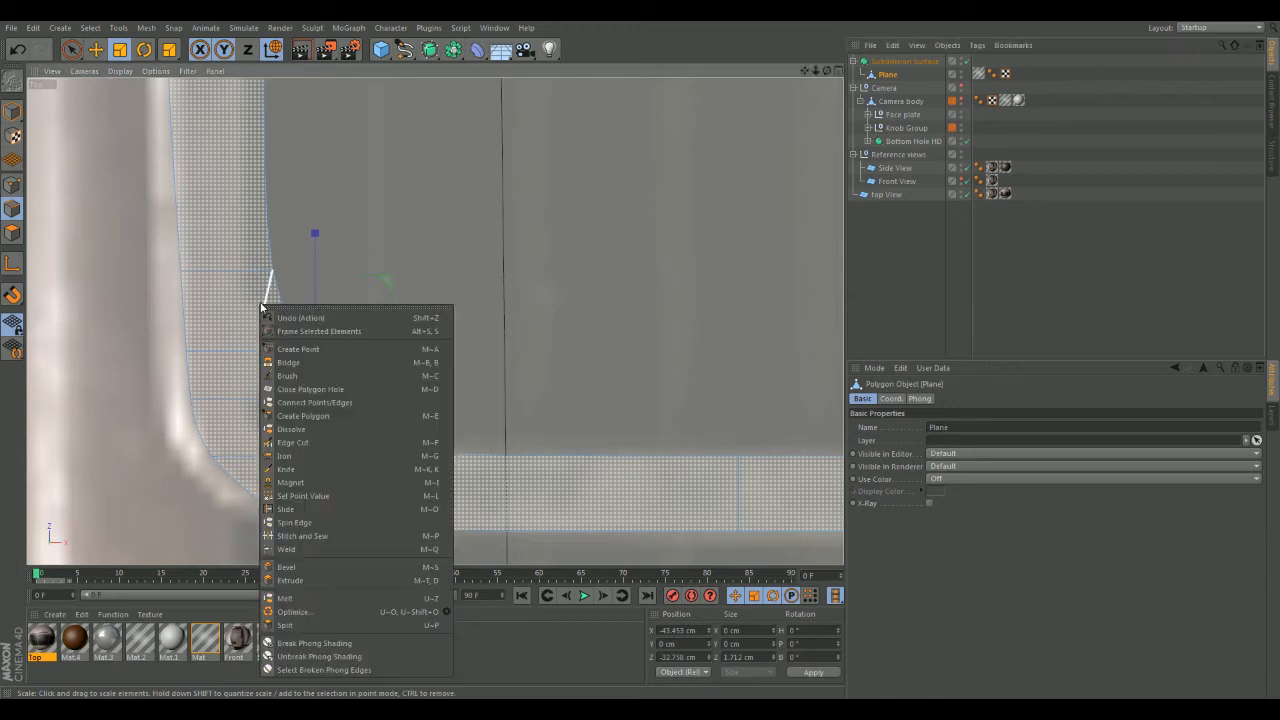
{"action": "left_click", "coordinate": [297, 474]}
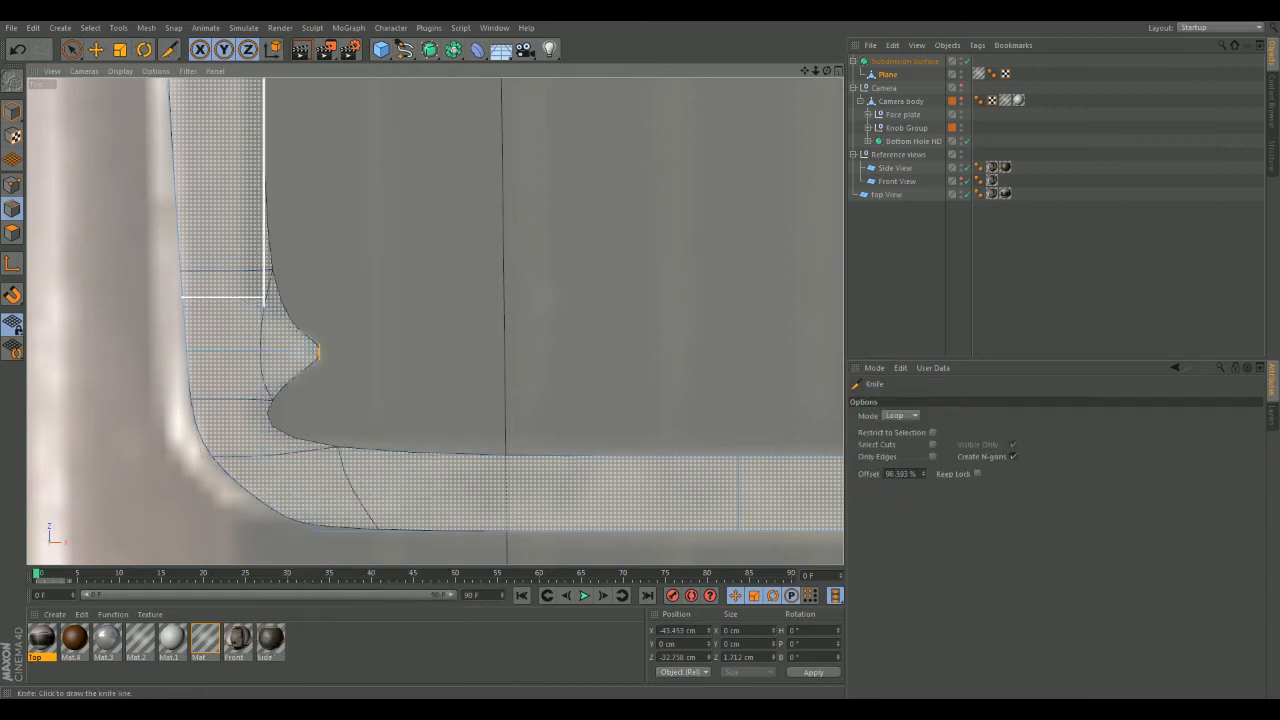
{"action": "left_click", "coordinate": [264, 297]}
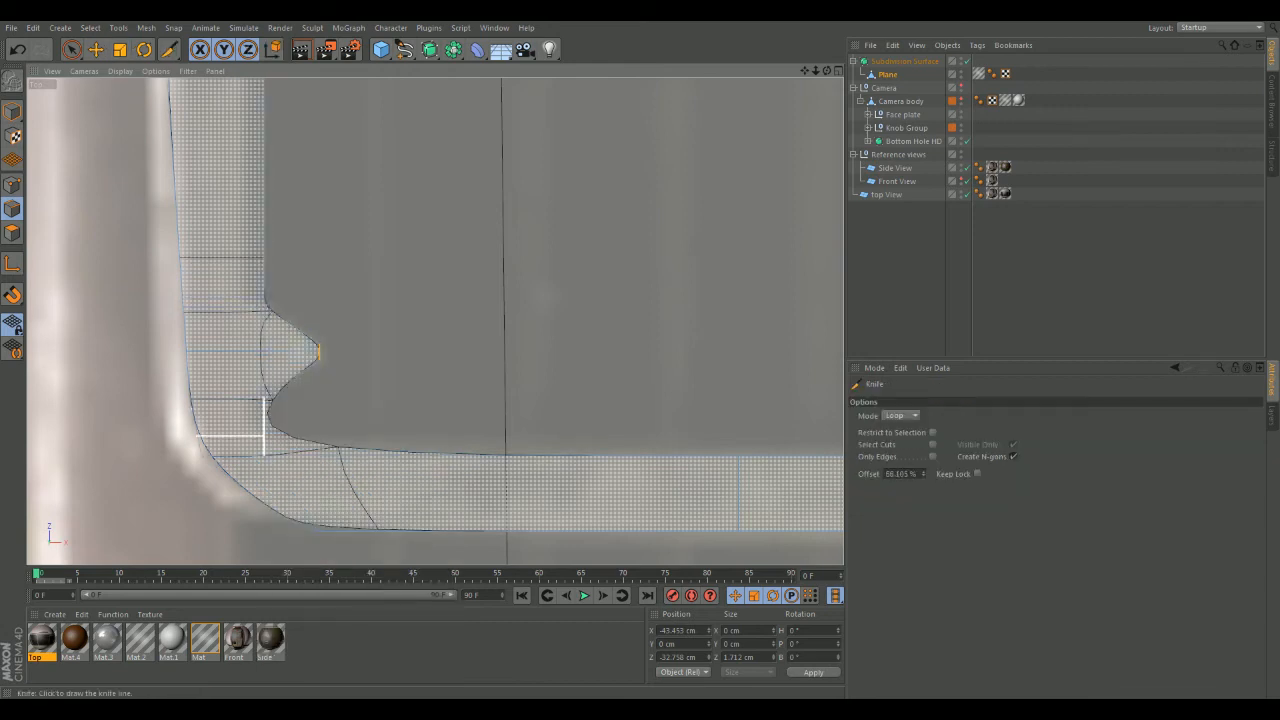
{"action": "left_click", "coordinate": [264, 424]}
{"action": "left_click", "coordinate": [299, 457]}
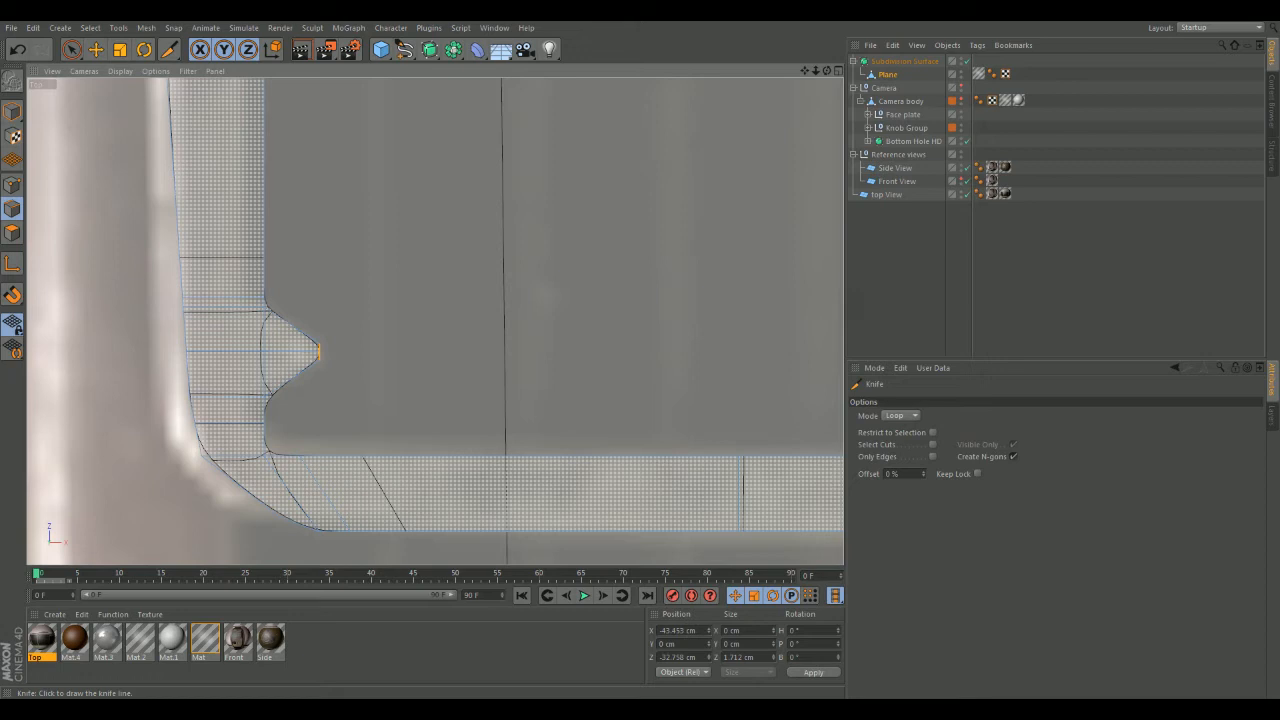
- Sharpen the frame's bottom right inner corner with Loop knife cuts across the right bar and the bottom bar beside it
{"action": "middle_click_drag", "start_coordinate": [629, 414], "coordinate": [492, 386], "text": "alt"}
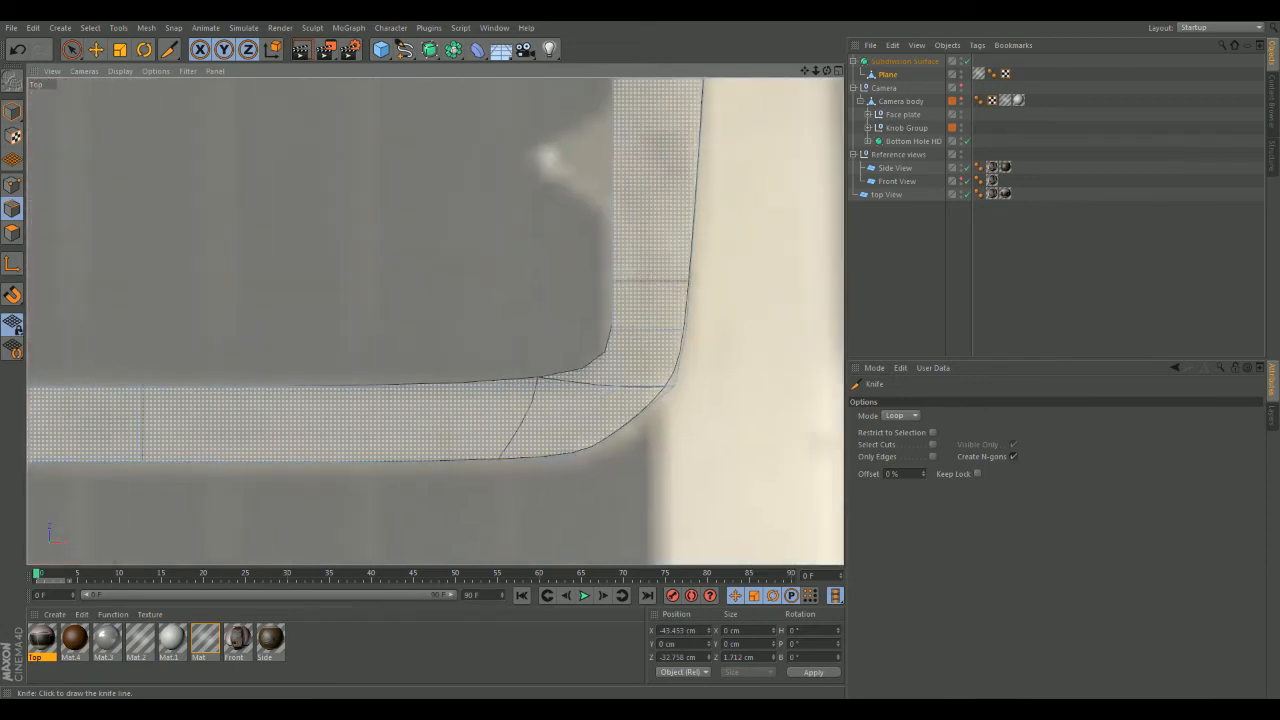
{"action": "left_click", "coordinate": [612, 344]}
{"action": "left_click", "coordinate": [577, 387]}
{"action": "middle_click_drag", "start_coordinate": [577, 387], "coordinate": [255, 314], "text": "alt"}
{"action": "middle_click_drag", "start_coordinate": [435, 321], "coordinate": [796, 426], "text": "alt"}
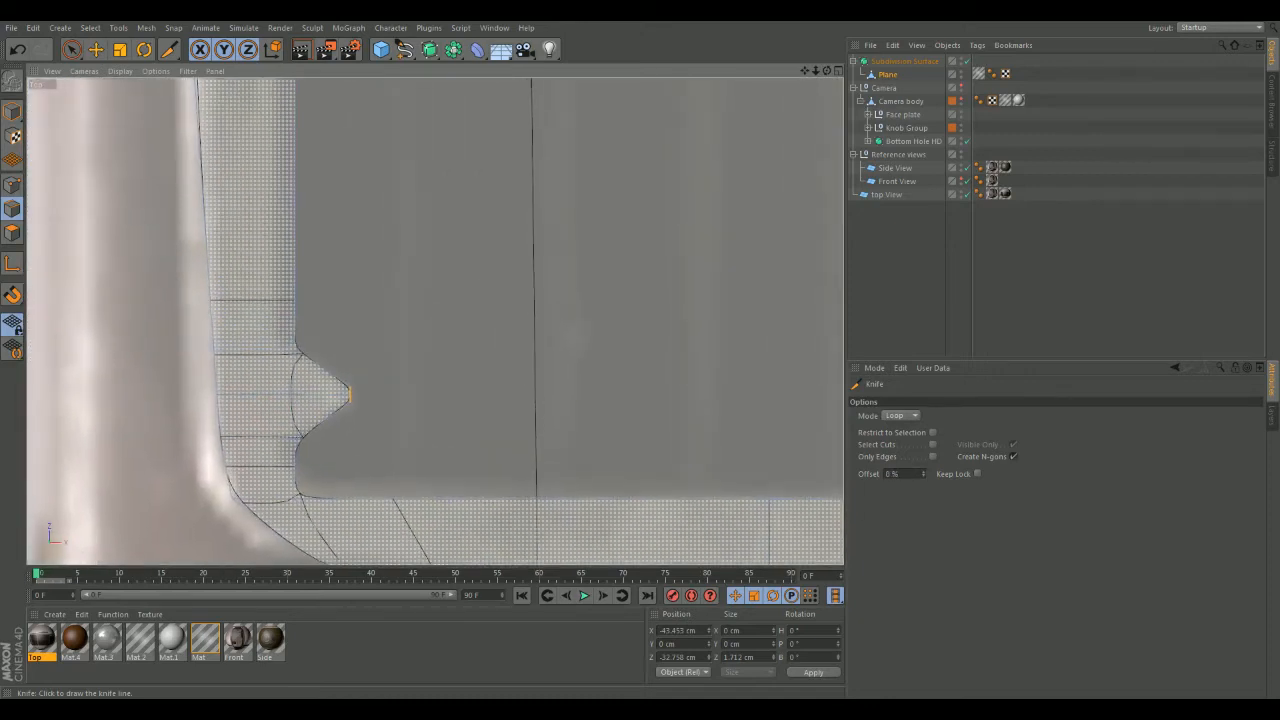
{"action": "scroll", "coordinate": [350, 371], "scroll_direction": "up", "scroll_amount": 5}
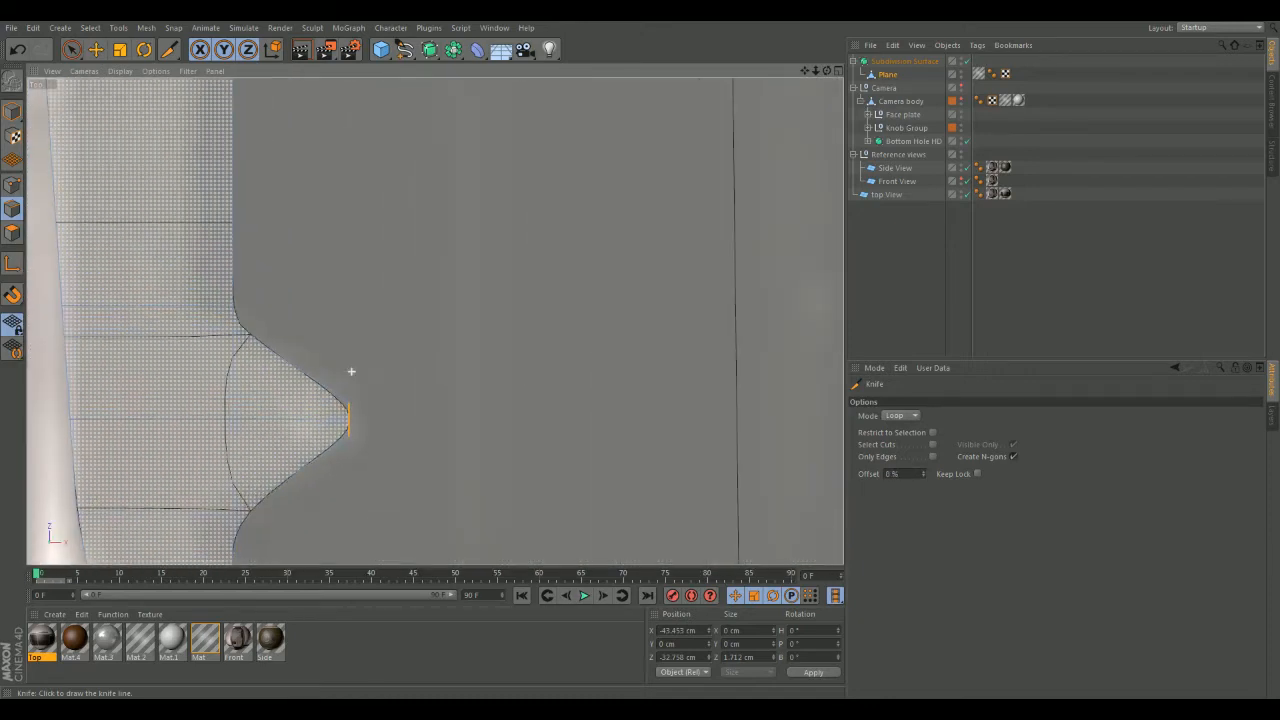
{"action": "scroll", "coordinate": [349, 371], "scroll_direction": "down", "scroll_amount": 2}
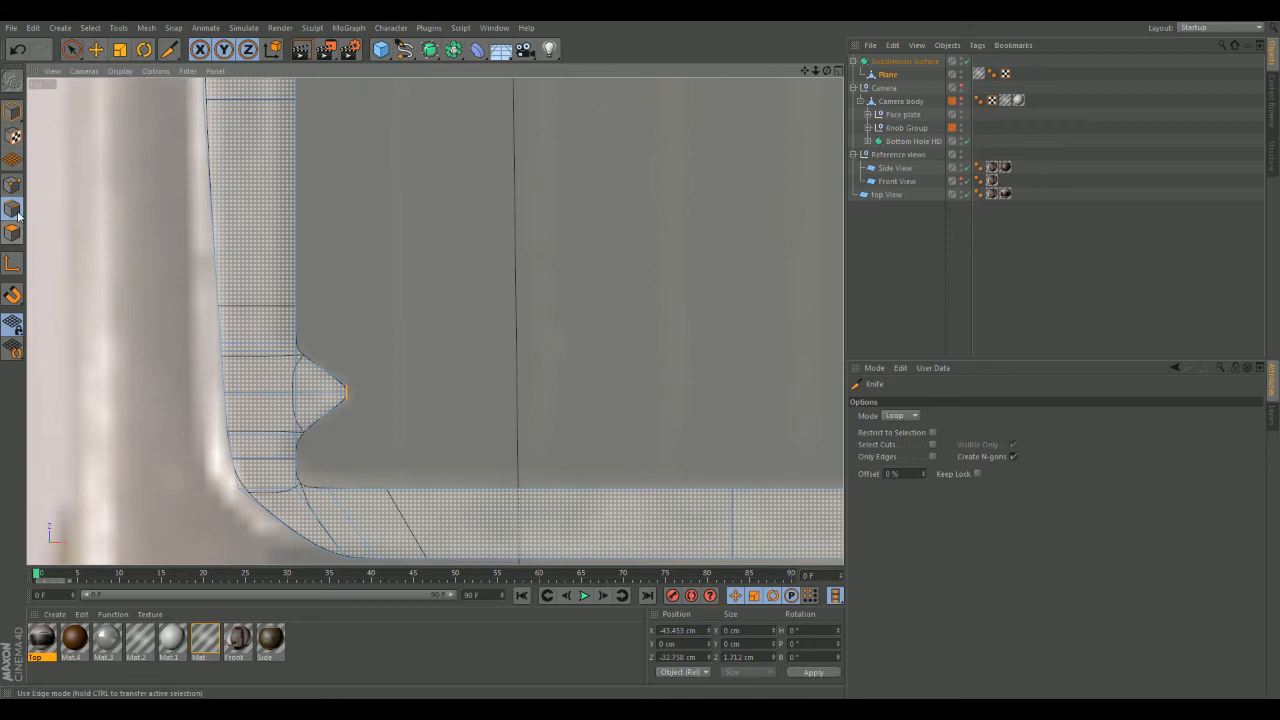
- Select the two edges crossing the left bar at the tab's upper and lower base, and scale them closer together in Z
{"action": "left_click", "coordinate": [96, 49]}
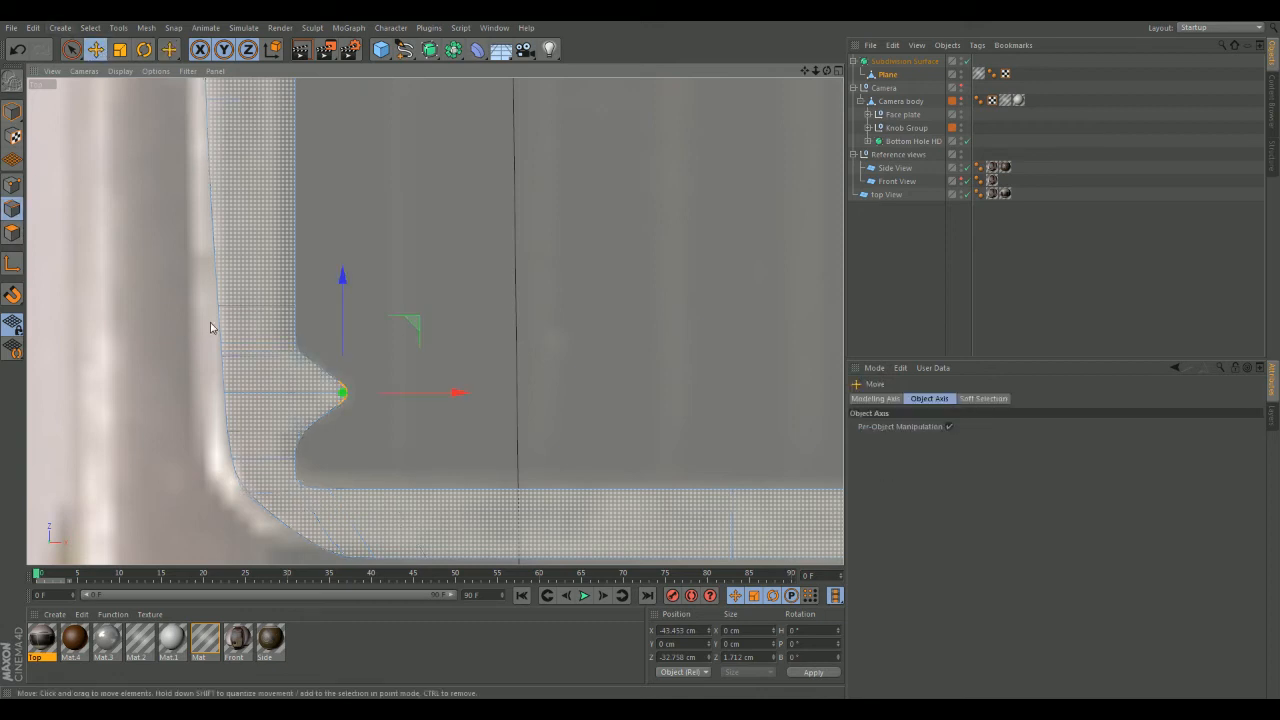
{"action": "scroll", "coordinate": [280, 381], "scroll_direction": "up", "scroll_amount": 3}
{"action": "left_click", "coordinate": [264, 345]}
{"action": "left_click", "coordinate": [276, 466], "text": "shift"}
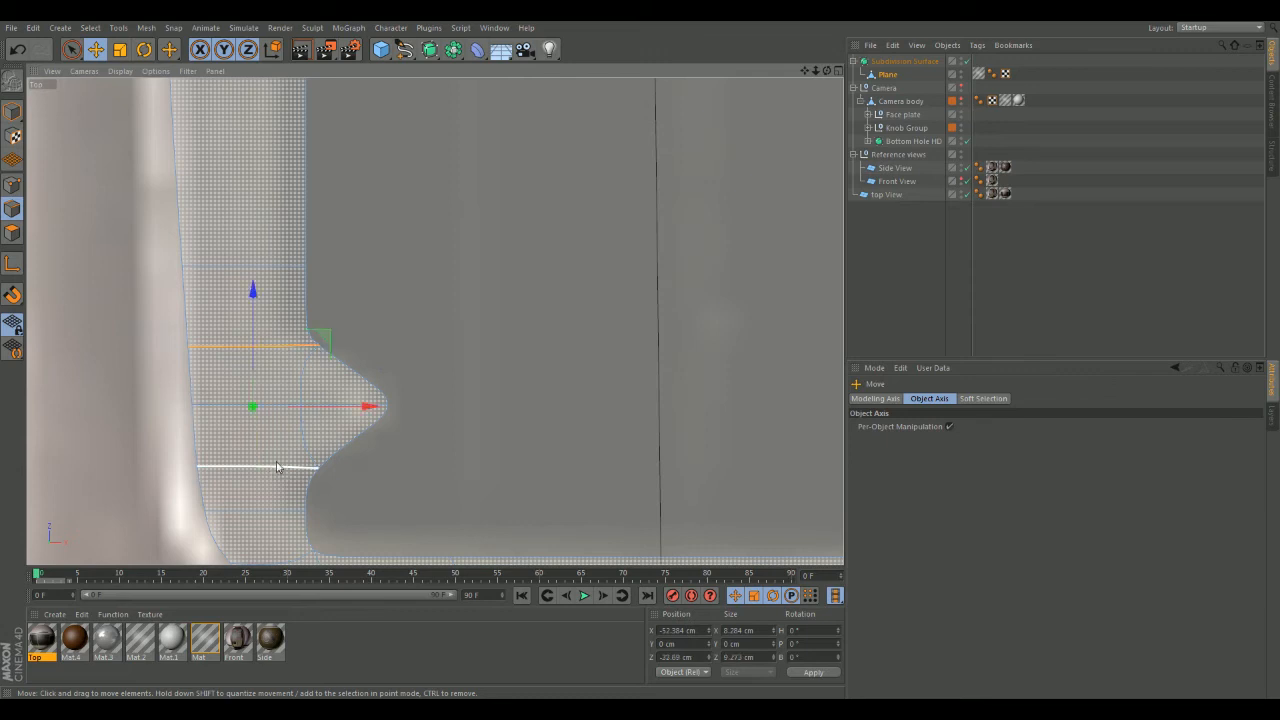
{"action": "left_click", "coordinate": [119, 53]}
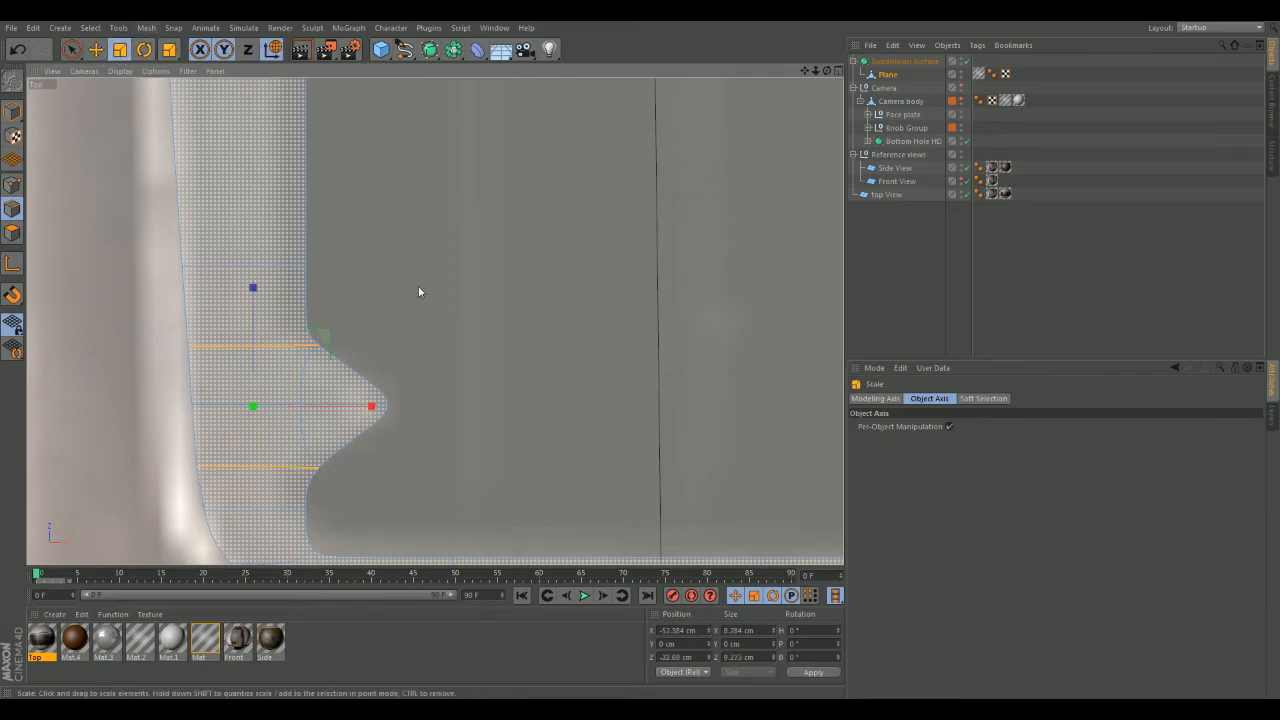
{"action": "left_click_drag", "start_coordinate": [255, 289], "coordinate": [254, 347]}
- Scale the two edges at the tab's tip to about 1 cm in Z, adjust their X position to the reference, and clear the selection
{"action": "left_click", "coordinate": [385, 399]}
{"action": "left_click", "coordinate": [388, 412]}
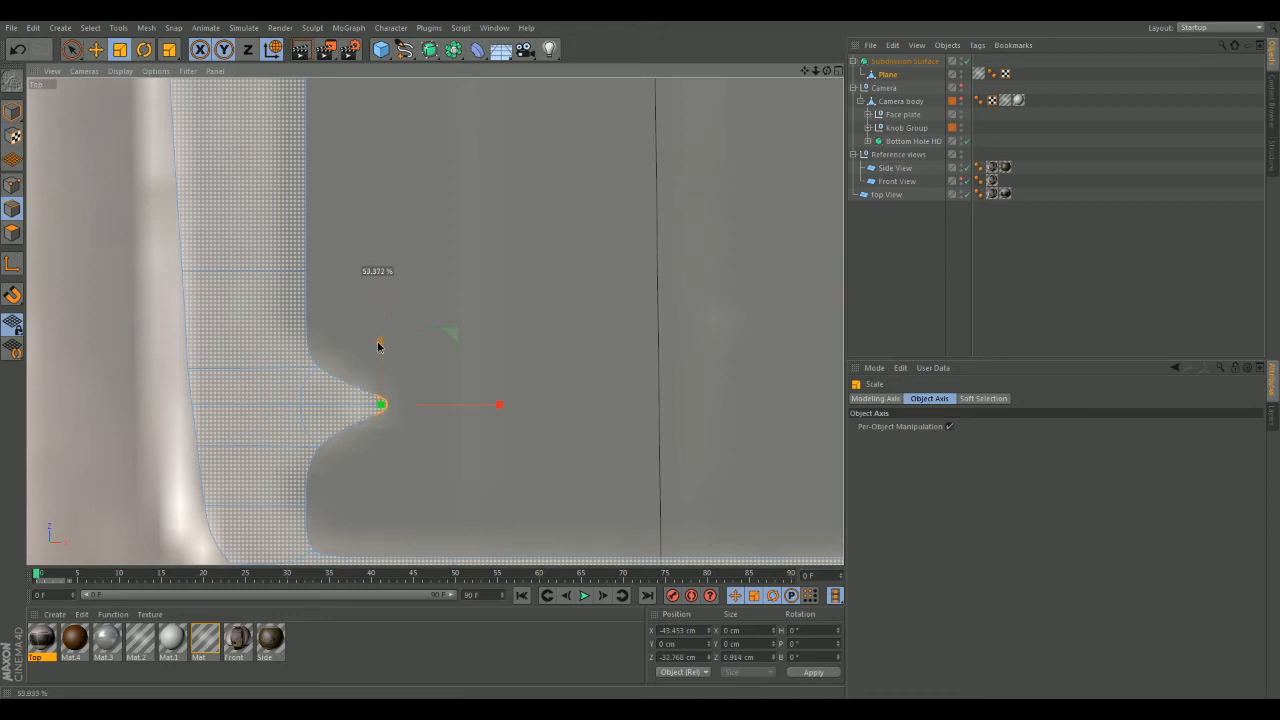
{"action": "left_click_drag", "start_coordinate": [377, 342], "coordinate": [385, 347]}
{"action": "left_click", "coordinate": [95, 50]}
{"action": "left_click_drag", "start_coordinate": [494, 405], "coordinate": [500, 408]}
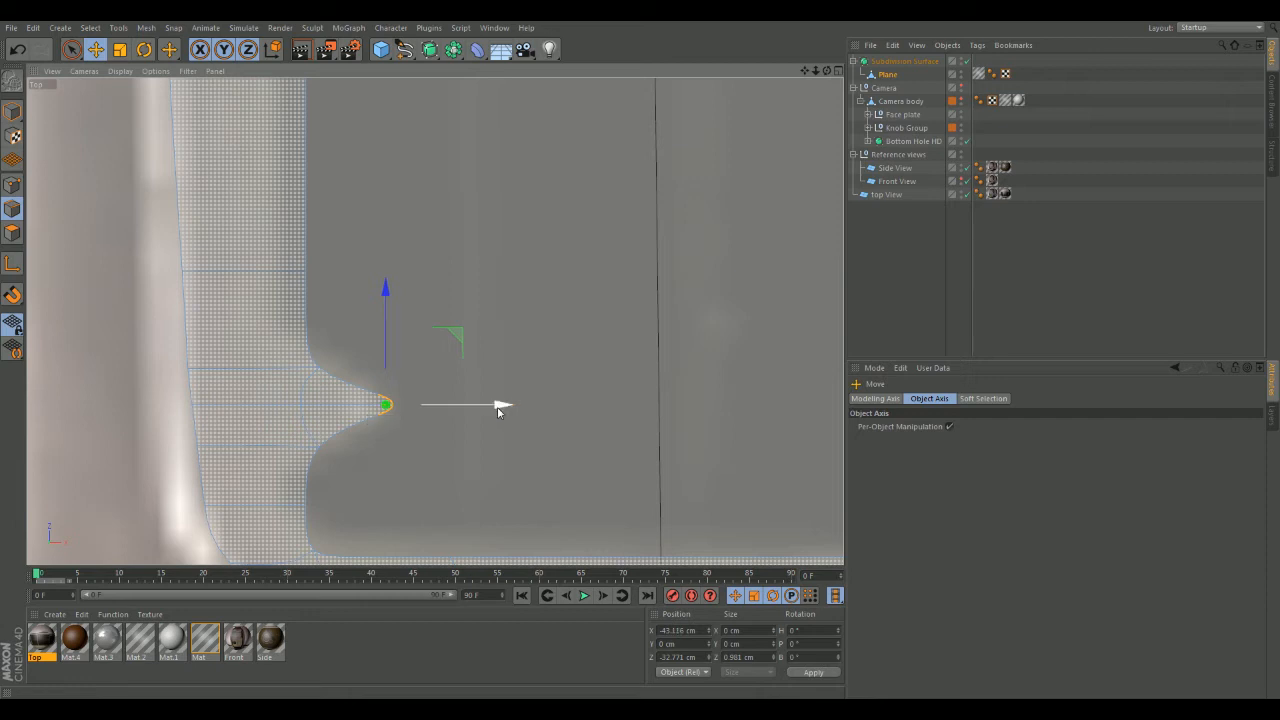
{"action": "left_click", "coordinate": [443, 424]}
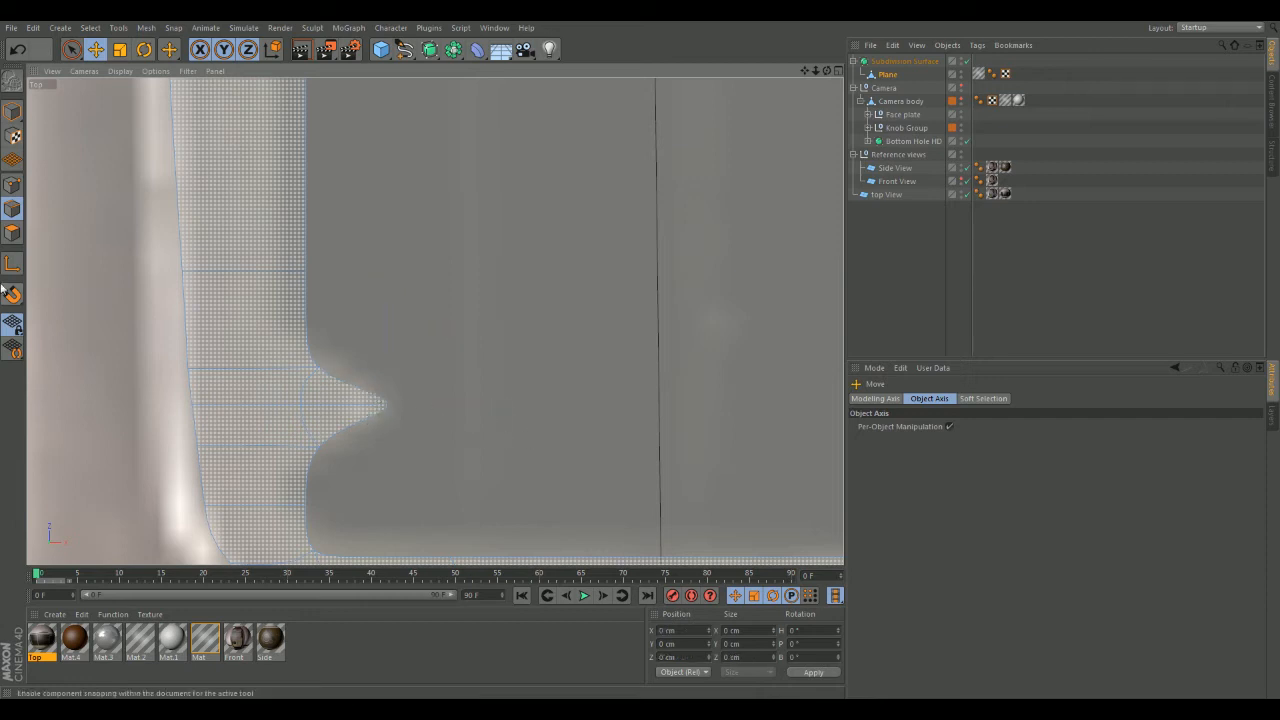
- Select the points just above and below the left tab's tip, shift them slightly outward in X, and clear the selection
{"action": "left_click", "coordinate": [12, 186]}
{"action": "left_click", "coordinate": [374, 401]}
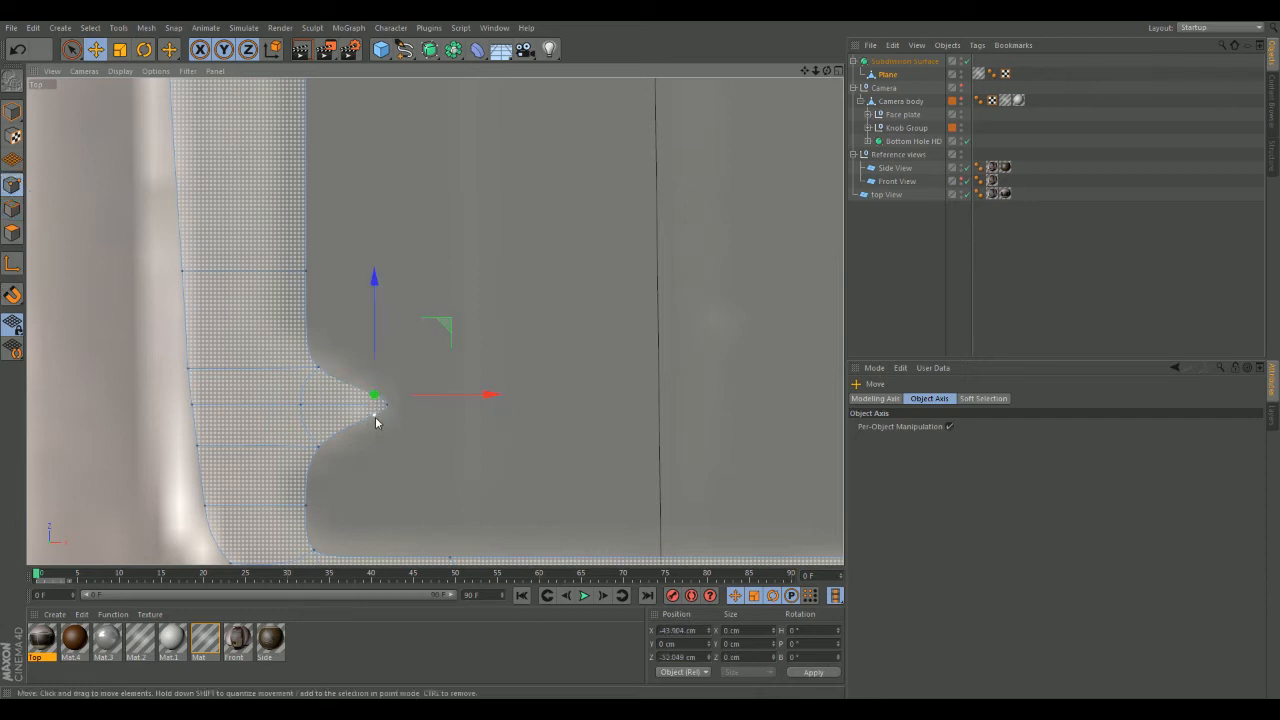
{"action": "mouse_move", "coordinate": [478, 418]}
{"action": "left_mouse_down"}
{"action": "mouse_move", "coordinate": [500, 411]}
{"action": "mouse_move", "coordinate": [471, 409]}
{"action": "left_mouse_up"}
{"action": "left_click", "coordinate": [523, 330]}
{"action": "scroll", "coordinate": [523, 330], "scroll_direction": "down", "scroll_amount": 2}
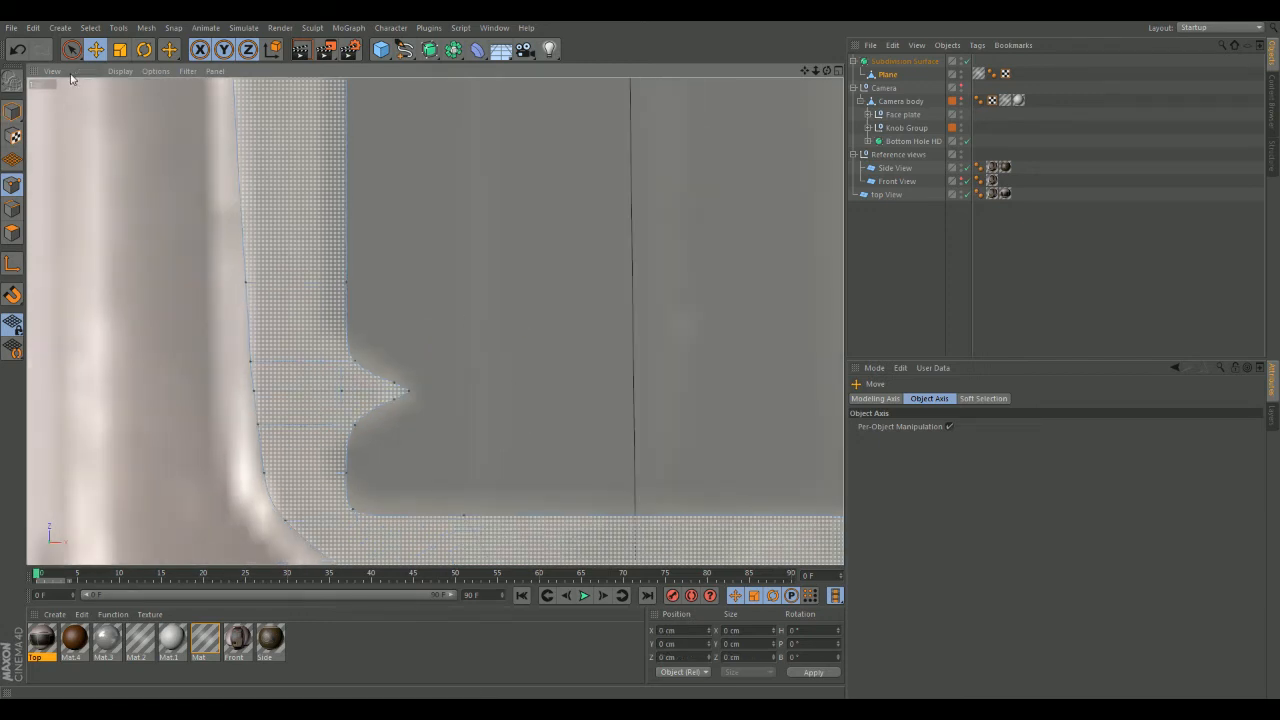
{"action": "left_click", "coordinate": [256, 426]}
{"action": "left_click", "coordinate": [583, 391]}
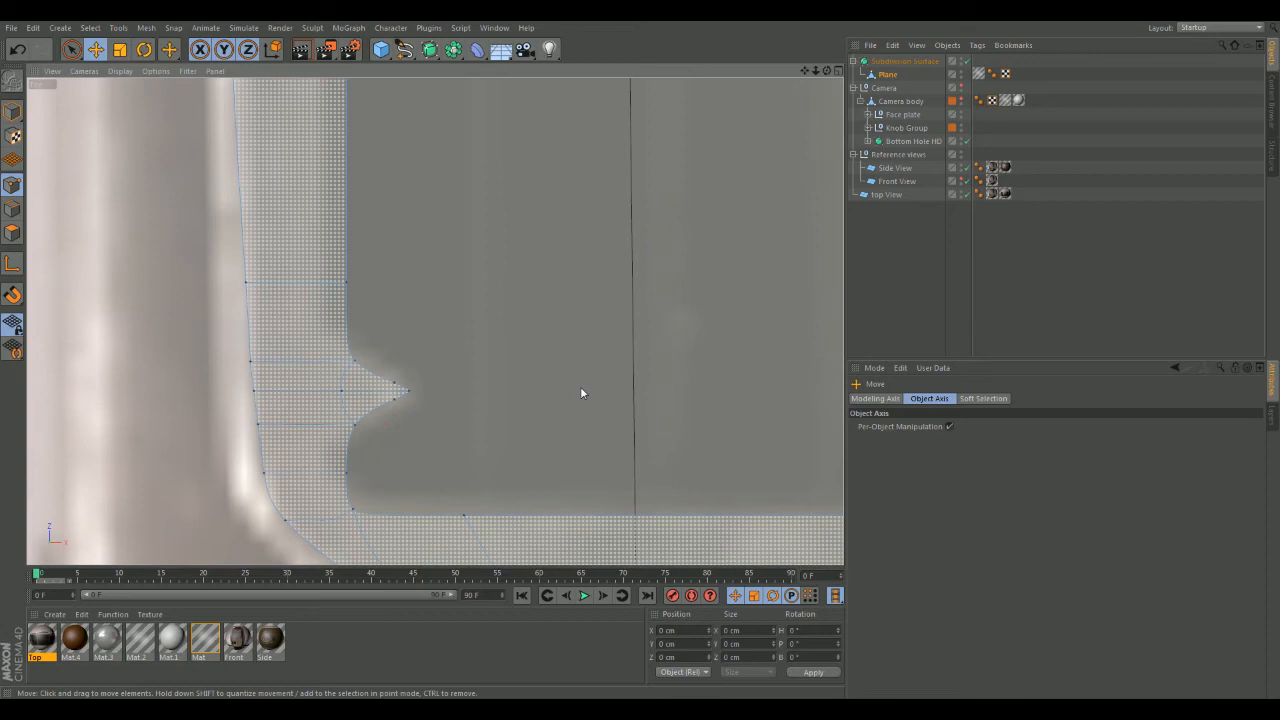
- Select the two edges crossing the left bar at the tab's upper and lower base, and scale them apart to about 7.4 cm in Z
{"action": "scroll", "coordinate": [580, 390], "scroll_direction": "down", "scroll_amount": 2}
{"action": "scroll", "coordinate": [594, 390], "scroll_direction": "down", "scroll_amount": 4}
{"action": "middle_click_drag", "start_coordinate": [702, 350], "coordinate": [744, 298], "text": "alt"}
{"action": "scroll", "coordinate": [496, 380], "scroll_direction": "up", "scroll_amount": 2}
{"action": "scroll", "coordinate": [434, 265], "scroll_direction": "up", "scroll_amount": 3}
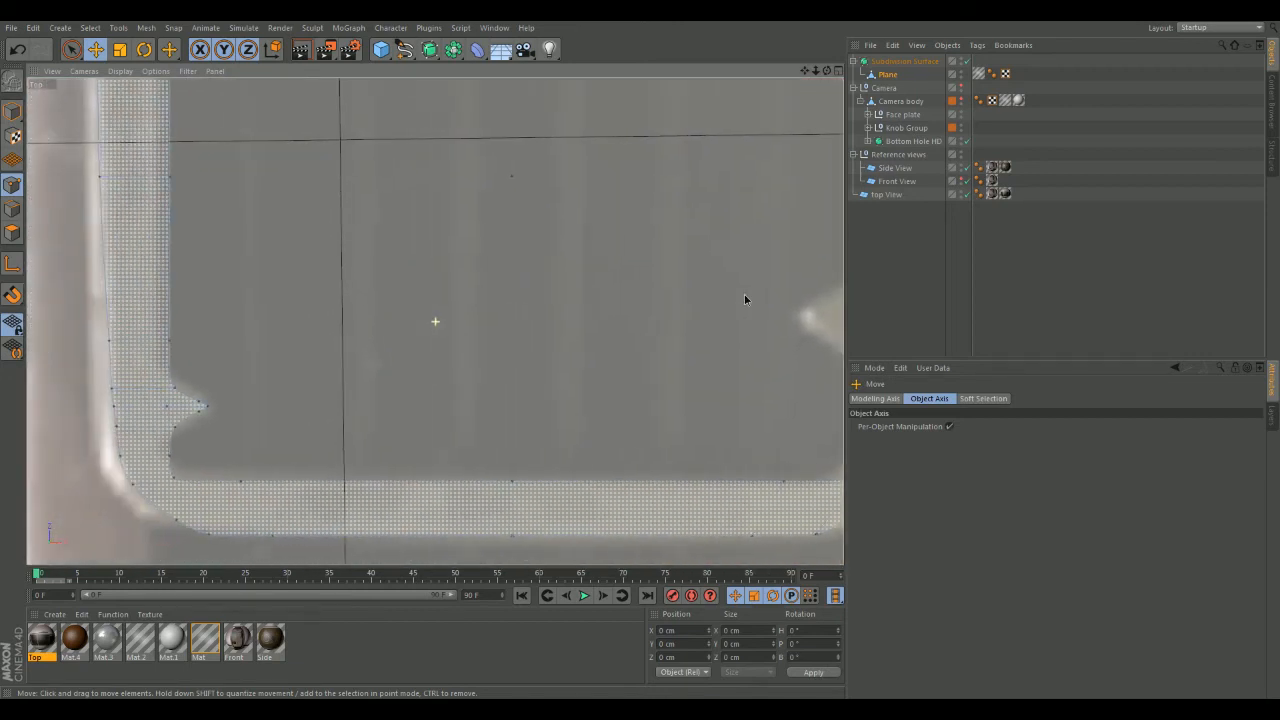
{"action": "left_click", "coordinate": [197, 405]}
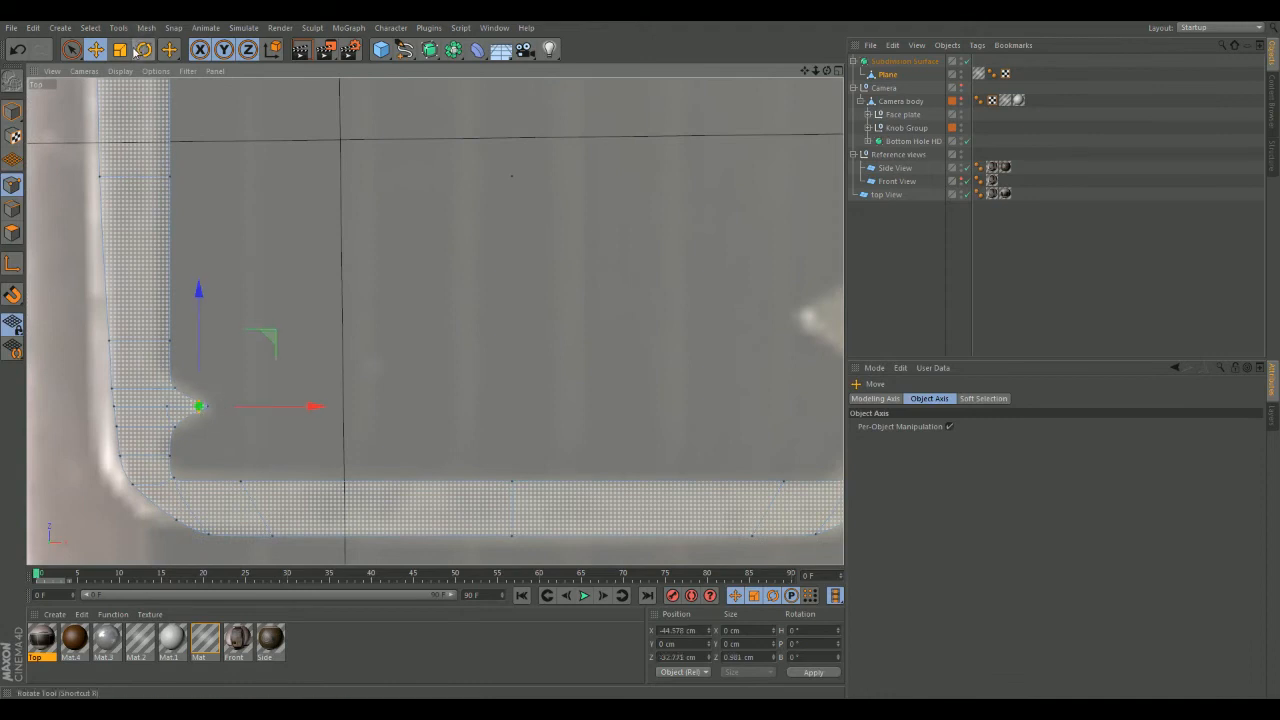
{"action": "left_click", "coordinate": [12, 208]}
{"action": "left_click", "coordinate": [160, 389]}
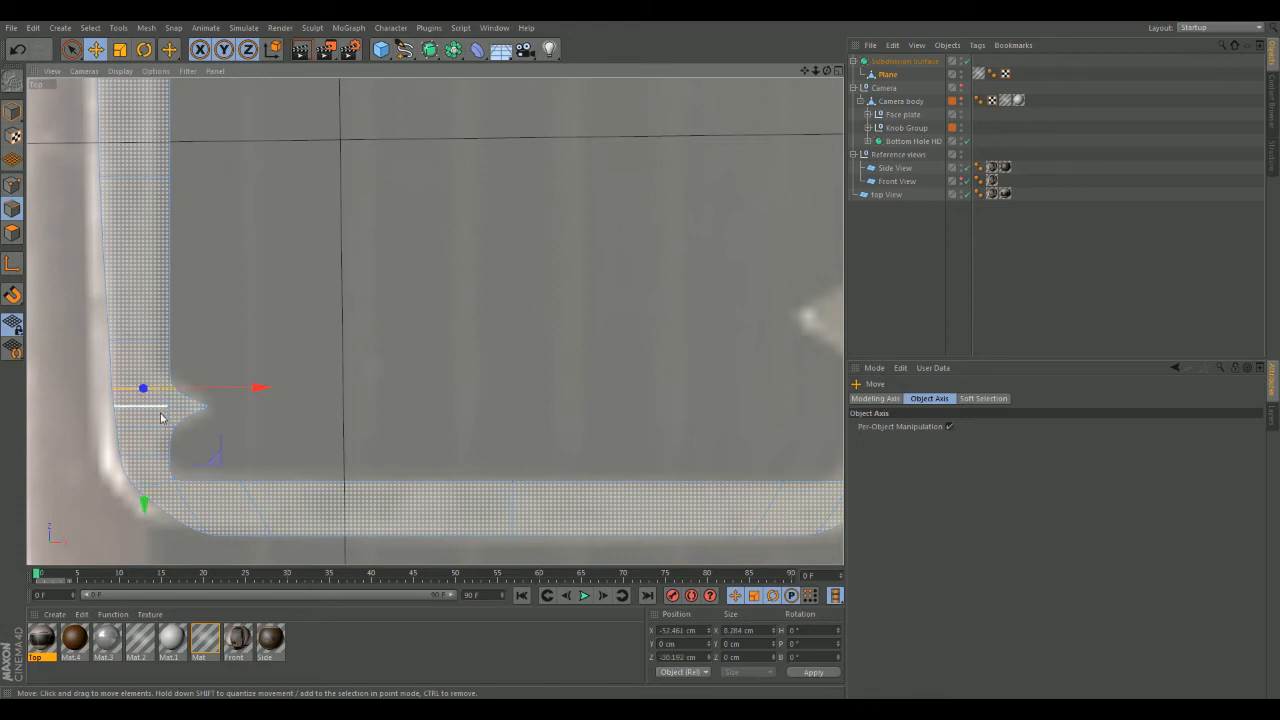
{"action": "left_click", "coordinate": [160, 427], "text": "shift"}
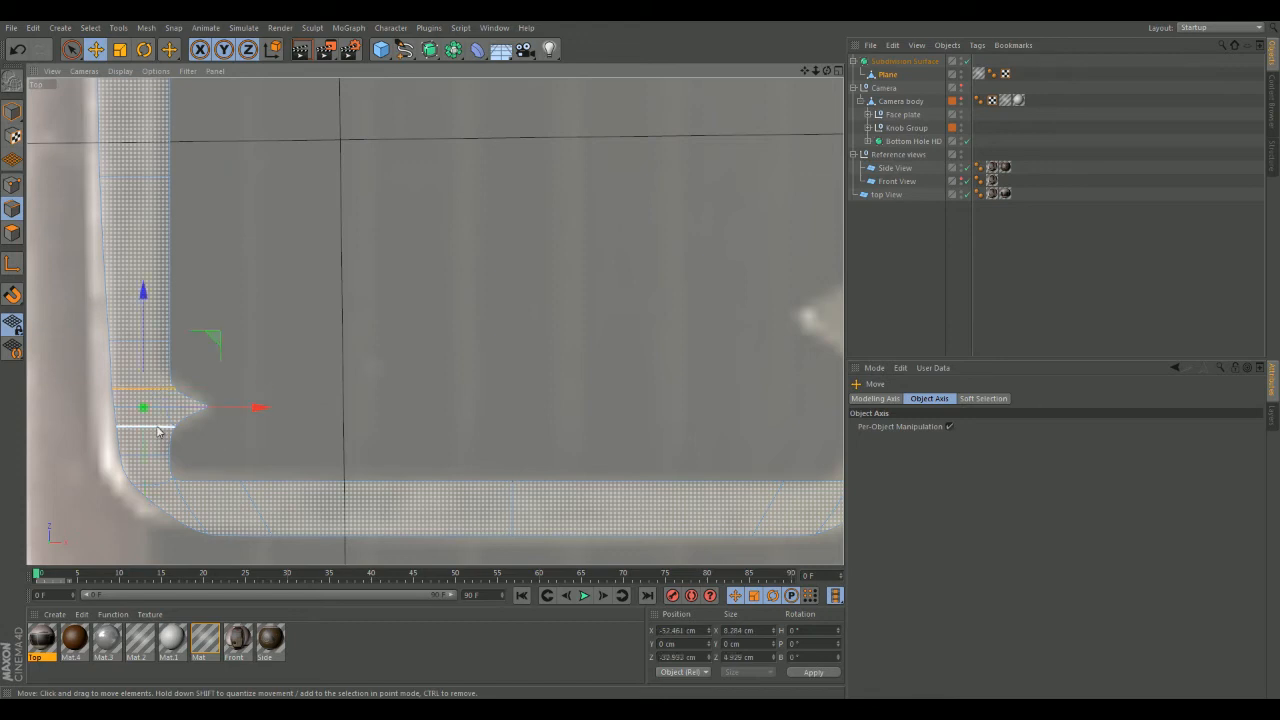
{"action": "left_click", "coordinate": [121, 52]}
{"action": "left_click_drag", "start_coordinate": [142, 287], "coordinate": [141, 232]}
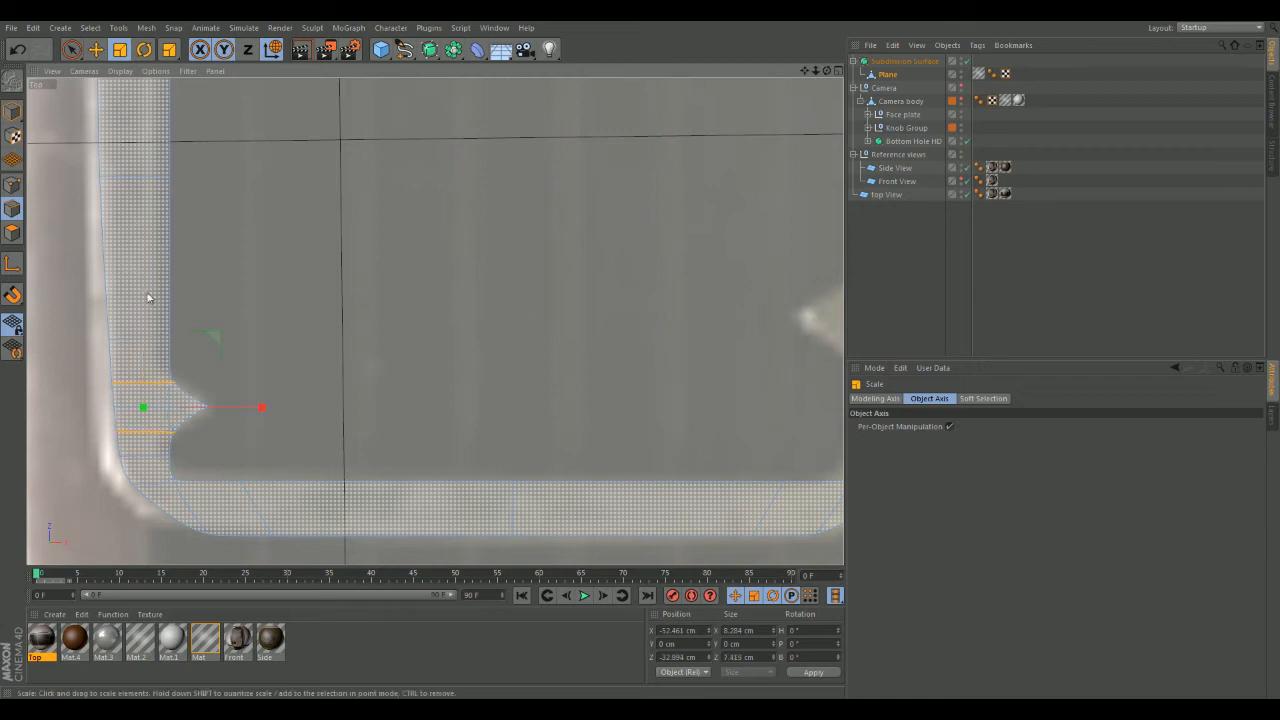
- Move the left tab's tip farther into the frame opening in X until it matches the reference, and clear the selection
{"action": "left_click", "coordinate": [203, 405]}
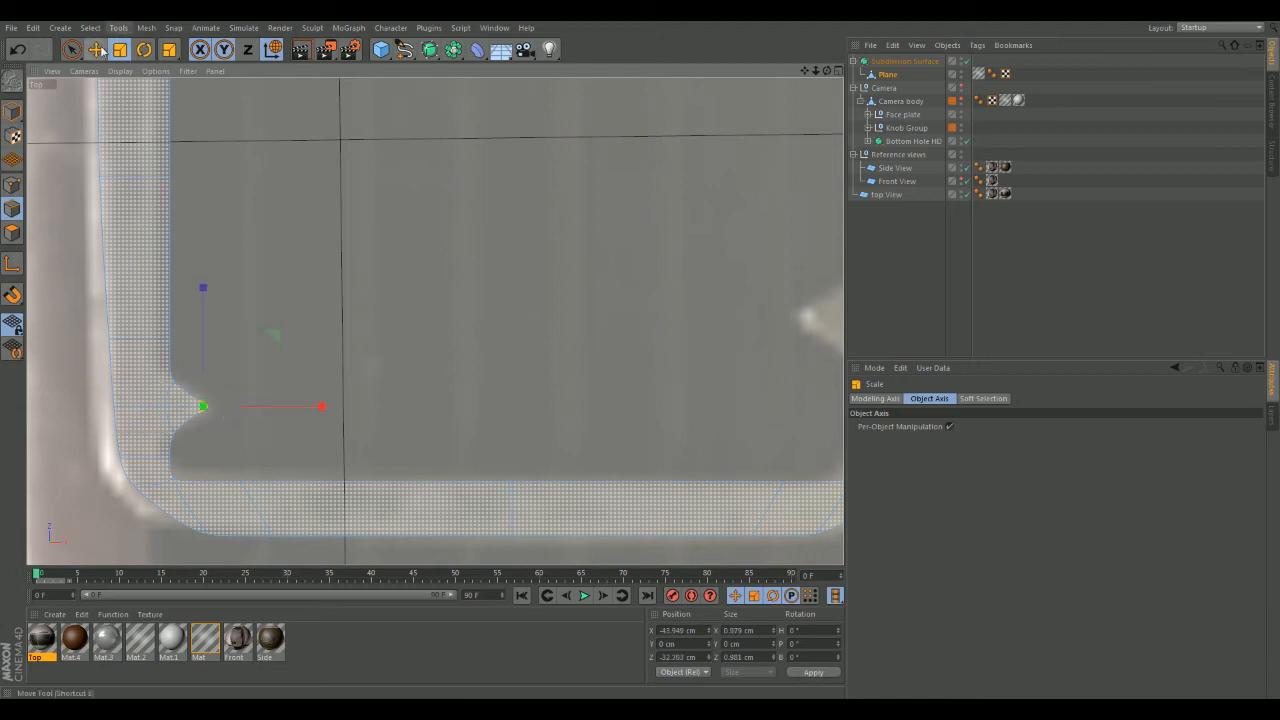
{"action": "key", "text": "e"}
{"action": "left_click_drag", "start_coordinate": [317, 406], "coordinate": [335, 407]}
{"action": "left_click", "coordinate": [456, 406]}
{"action": "scroll", "coordinate": [455, 402], "scroll_direction": "down", "scroll_amount": 5}
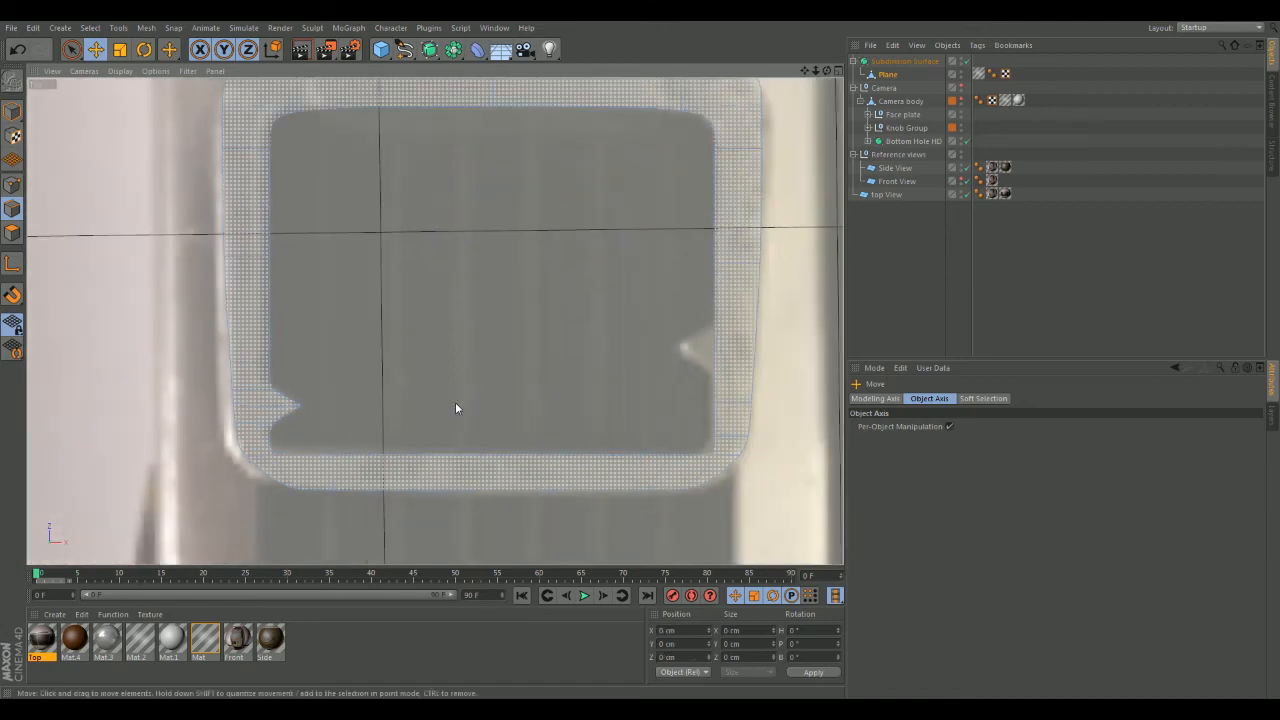
{"action": "scroll", "coordinate": [237, 410], "scroll_direction": "up", "scroll_amount": 6}
{"action": "scroll", "coordinate": [321, 407], "scroll_direction": "up", "scroll_amount": 2}
{"action": "left_click", "coordinate": [266, 405]}
{"action": "left_click_drag", "start_coordinate": [380, 408], "coordinate": [393, 416]}
{"action": "left_click", "coordinate": [529, 418]}
- Examine the finished left tab and the reference tab beside the right bar
{"action": "scroll", "coordinate": [509, 407], "scroll_direction": "down", "scroll_amount": 6}
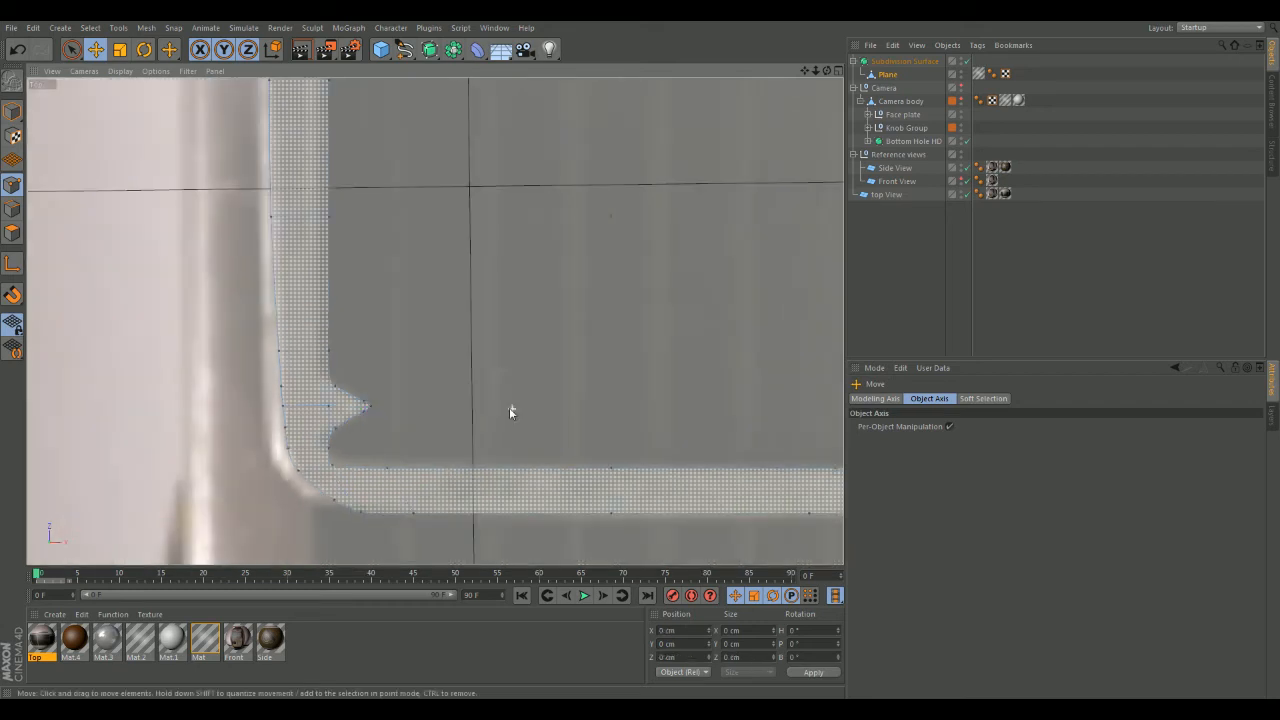
{"action": "middle_click_drag", "start_coordinate": [530, 372], "coordinate": [332, 353], "text": "alt"}
{"action": "scroll", "coordinate": [384, 355], "scroll_direction": "up", "scroll_amount": 2}
{"action": "middle_click_drag", "start_coordinate": [428, 364], "coordinate": [384, 343], "text": "alt"}
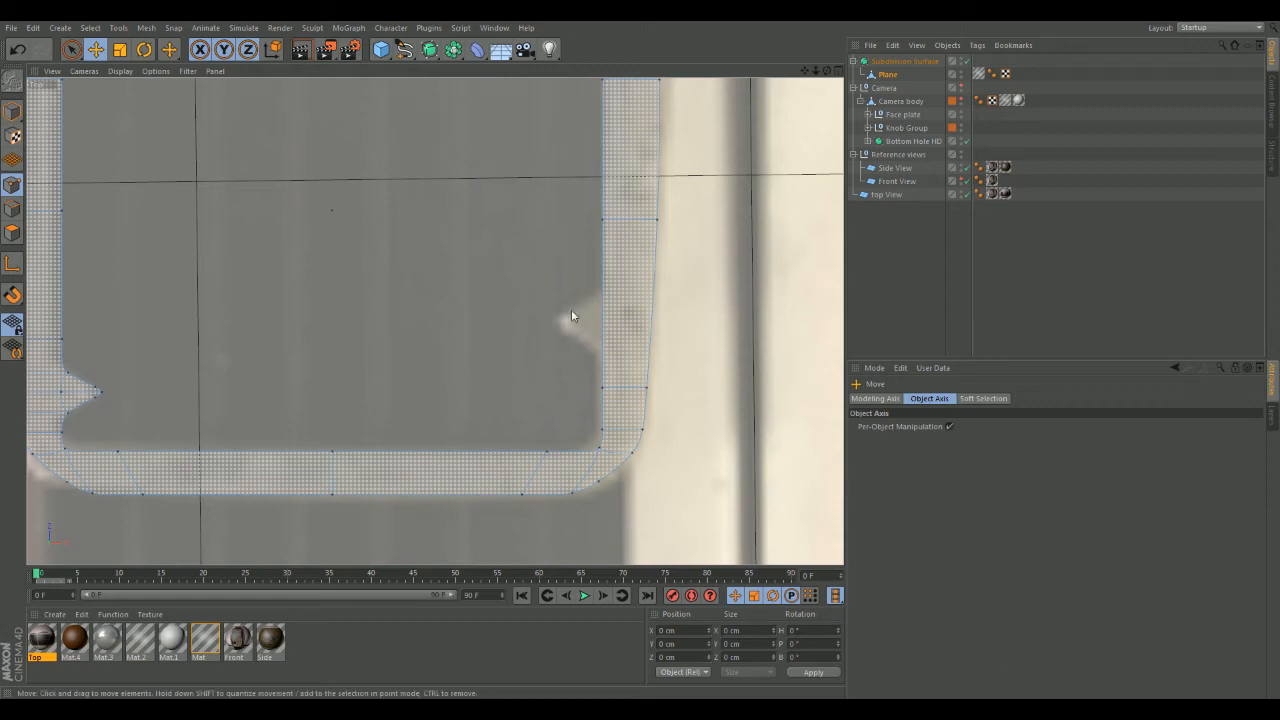
{"action": "scroll", "coordinate": [558, 354], "scroll_direction": "up", "scroll_amount": 4}
{"action": "middle_click_drag", "start_coordinate": [557, 354], "coordinate": [788, 263], "text": "alt"}
{"action": "scroll", "coordinate": [440, 276], "scroll_direction": "down", "scroll_amount": 4}
{"action": "middle_click_drag", "start_coordinate": [371, 284], "coordinate": [441, 275], "text": "alt"}
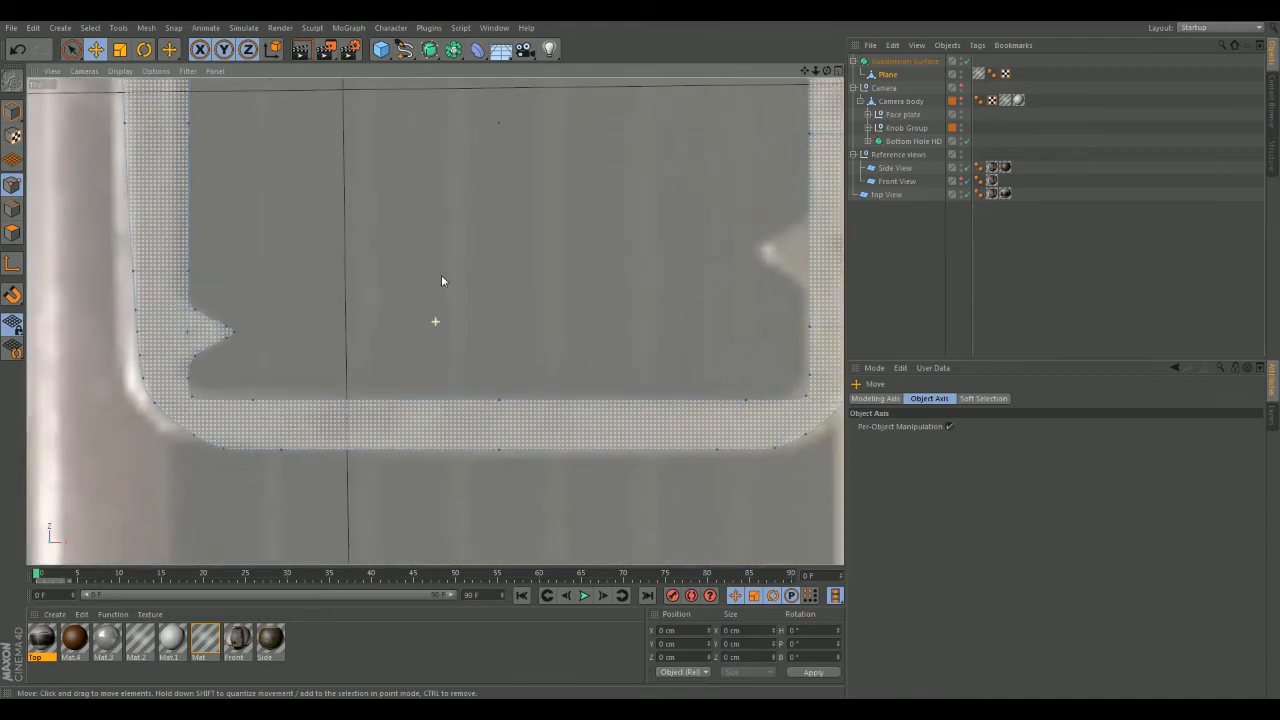
- Try to dissolve the edge crossing the left bar above the tab
{"action": "right_click", "coordinate": [173, 273]}
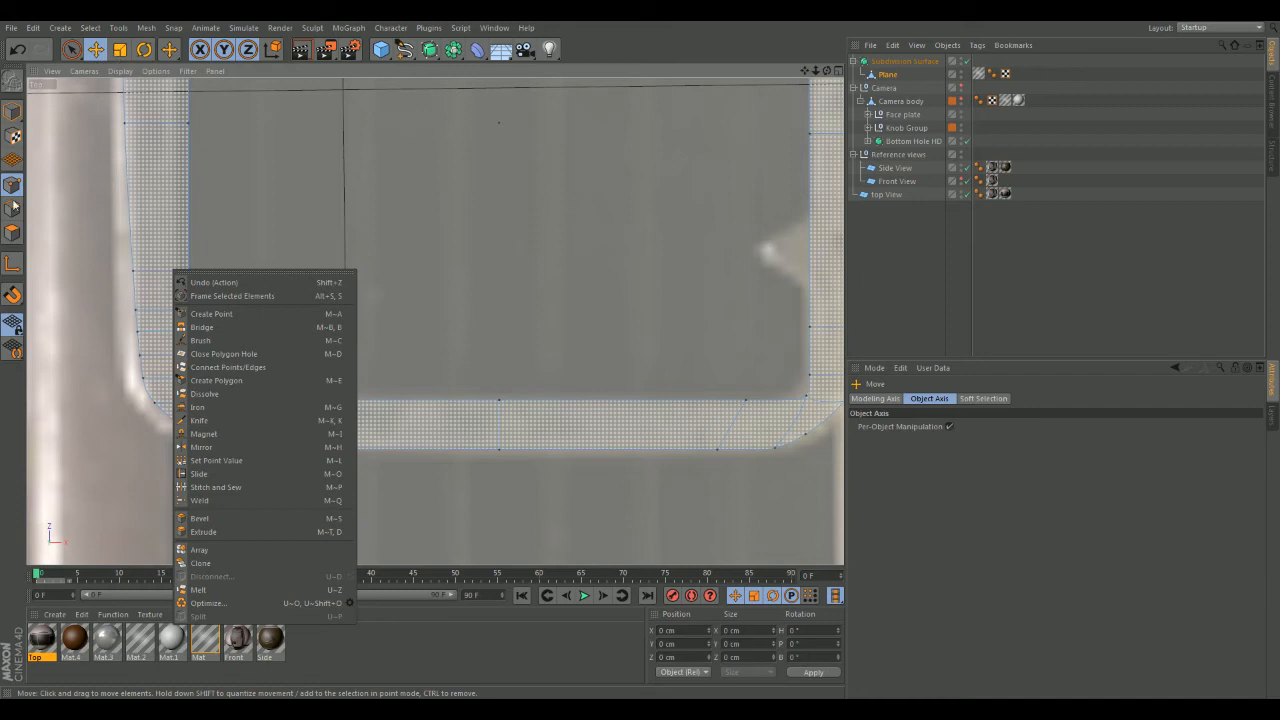
{"action": "key", "text": "Escape"}
{"action": "left_click", "coordinate": [160, 271]}
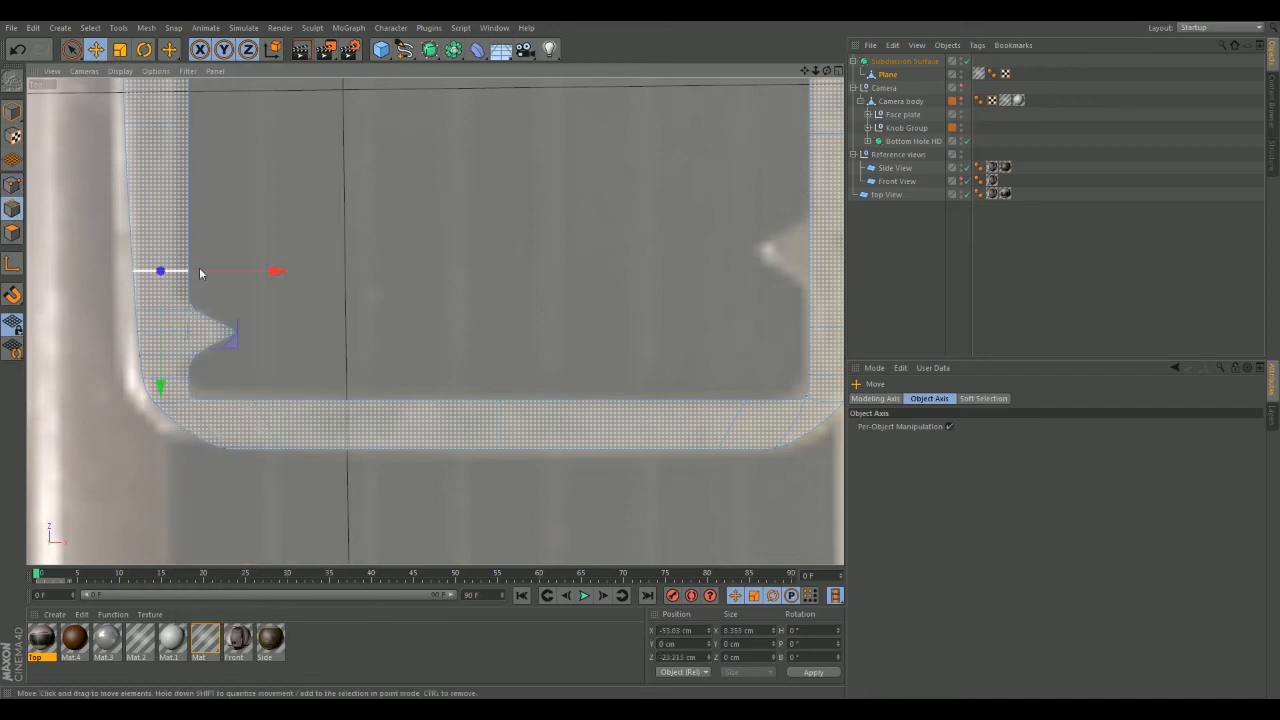
{"action": "right_click", "coordinate": [276, 262]}
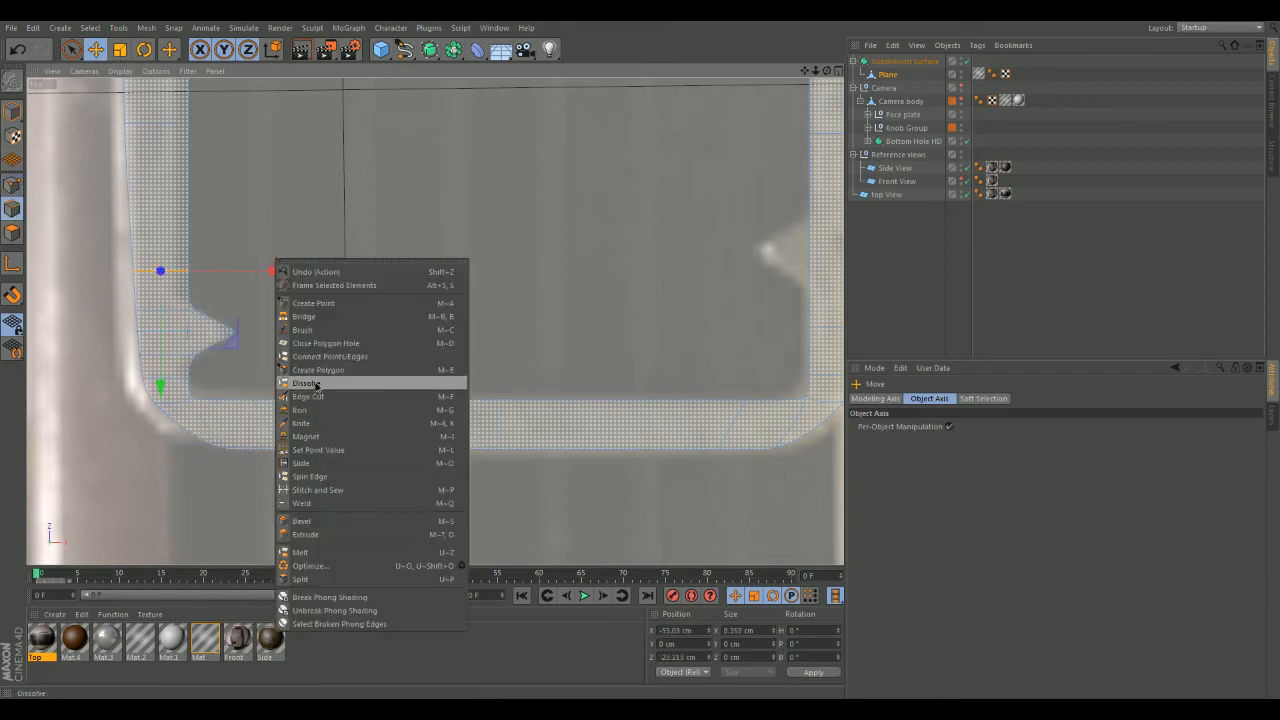
{"action": "left_click", "coordinate": [305, 383]}
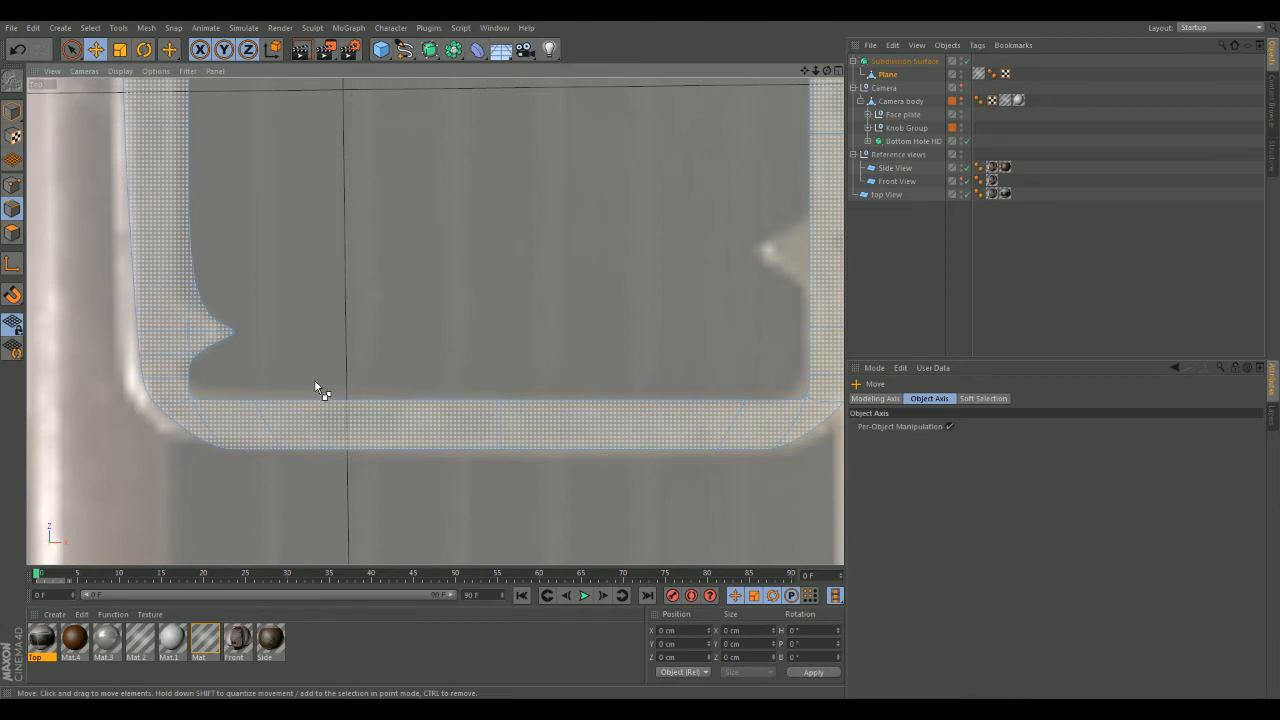
{"action": "key", "text": "ctrl+z"}
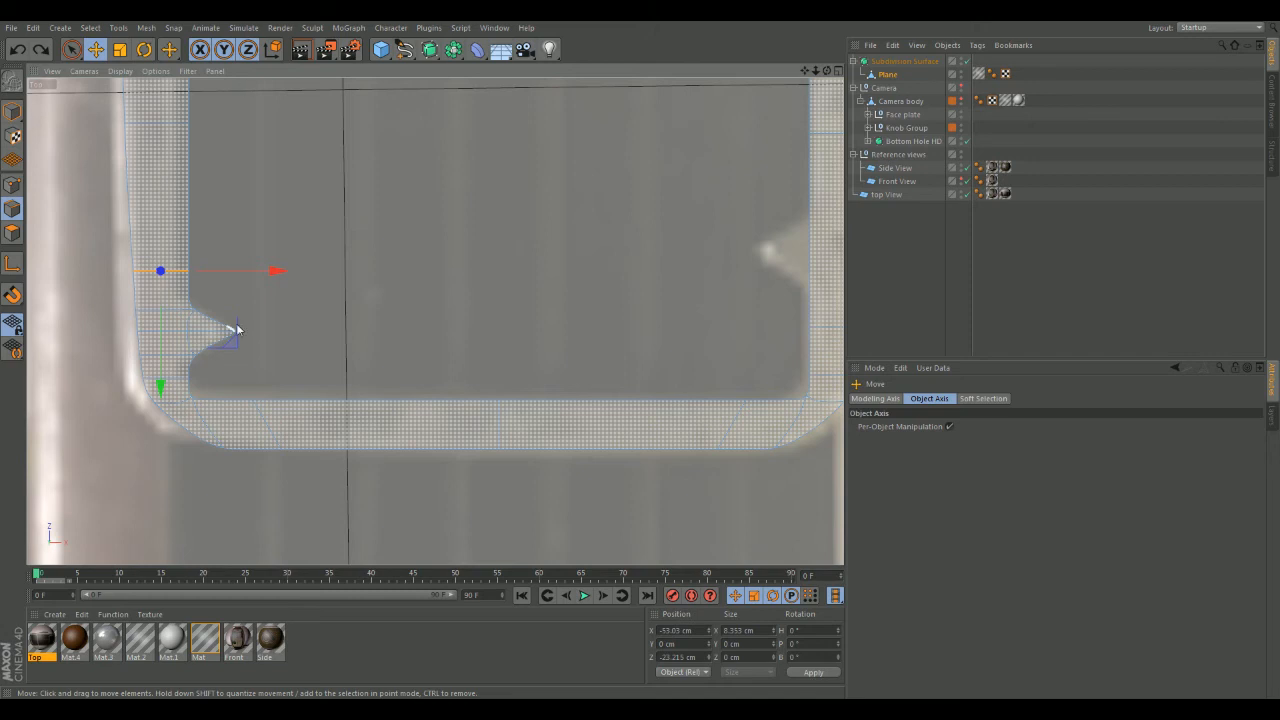
- Add three Loop knife cuts across the right bar at the reference tab's centre, upper base and lower base
{"action": "right_click_drag", "start_coordinate": [289, 257], "coordinate": [374, 354], "text": "alt"}
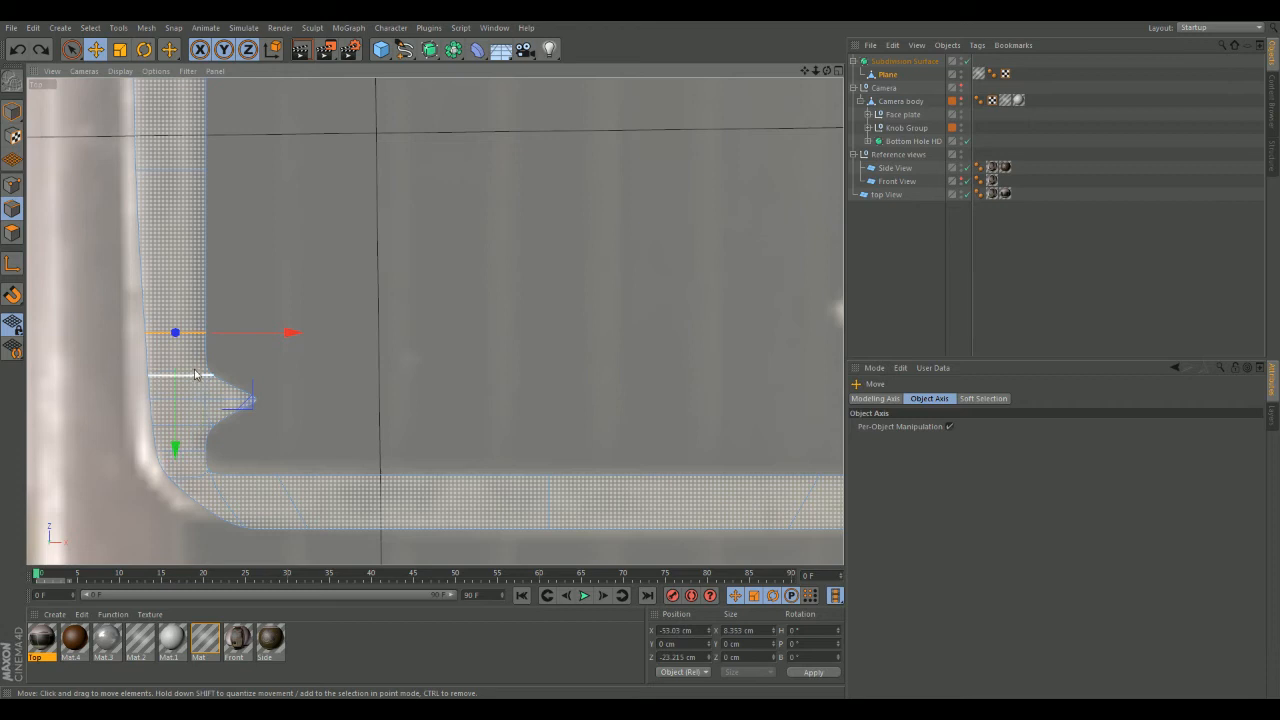
{"action": "middle_click_drag", "start_coordinate": [210, 462], "coordinate": [106, 443], "text": "alt"}
{"action": "middle_click_drag", "start_coordinate": [418, 414], "coordinate": [402, 396], "text": "alt"}
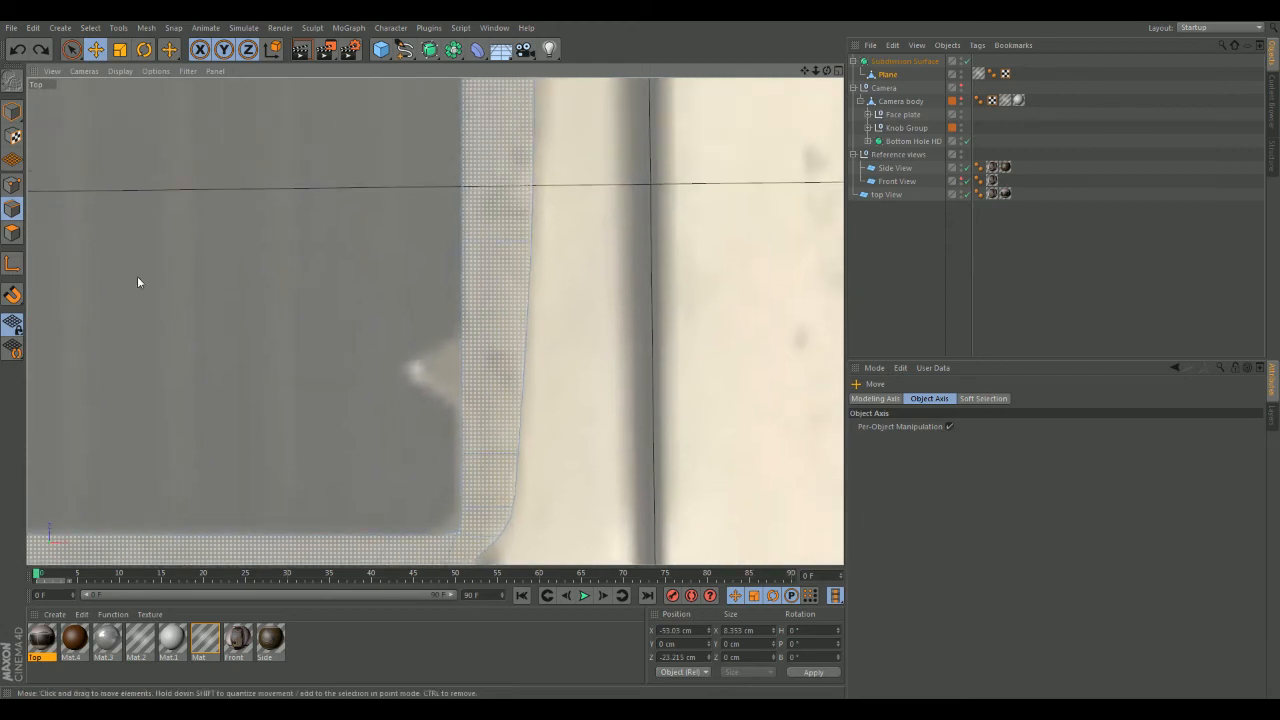
{"action": "left_click", "coordinate": [12, 232]}
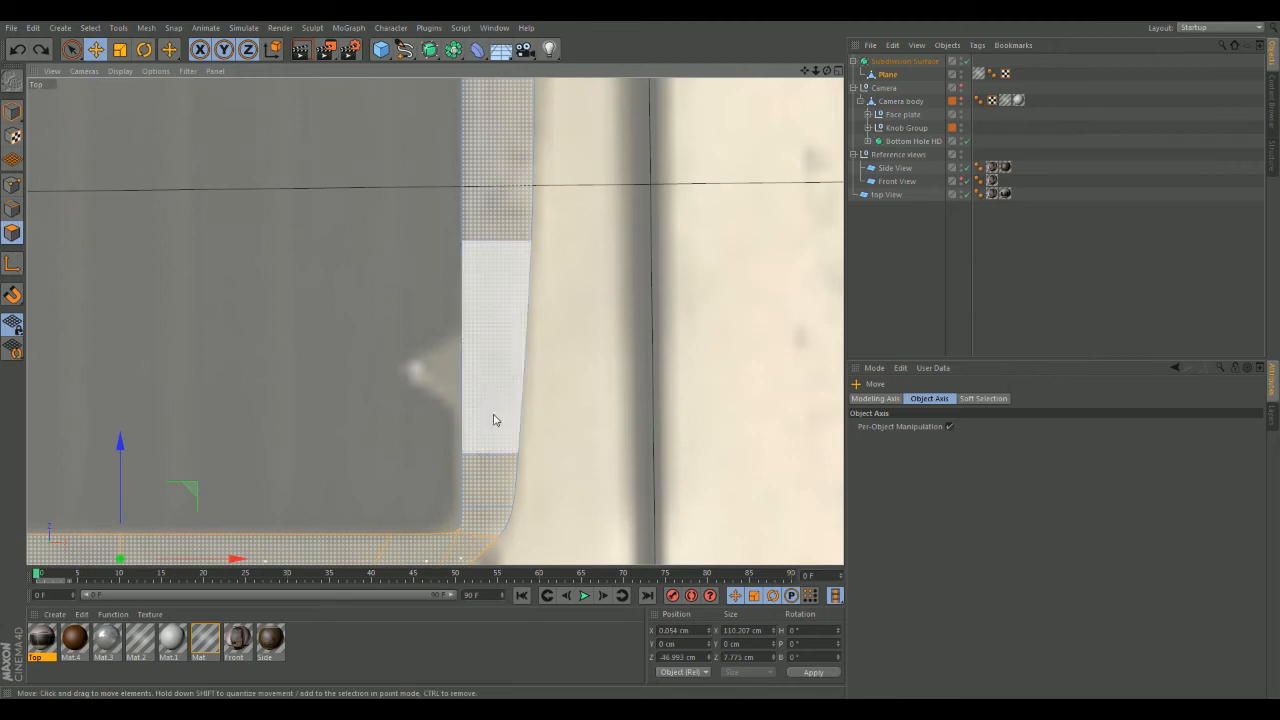
{"action": "left_click", "coordinate": [681, 420]}
{"action": "right_click", "coordinate": [406, 354]}
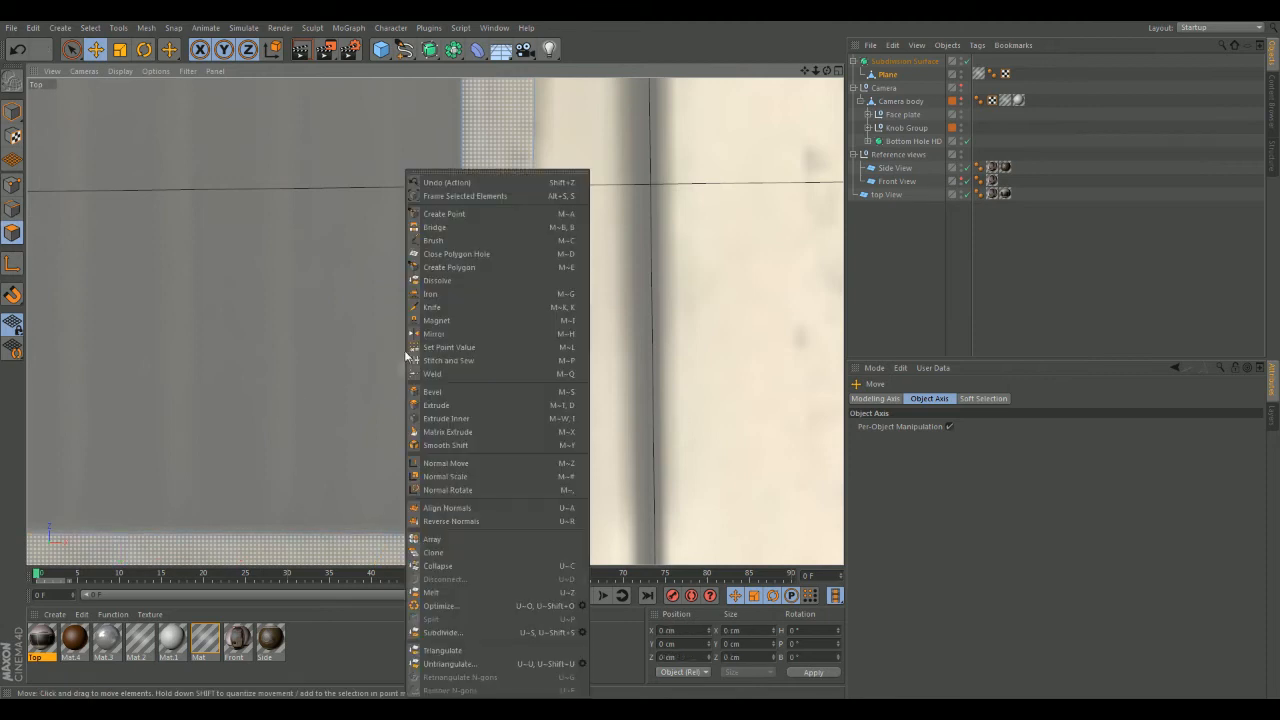
{"action": "left_click", "coordinate": [449, 294]}
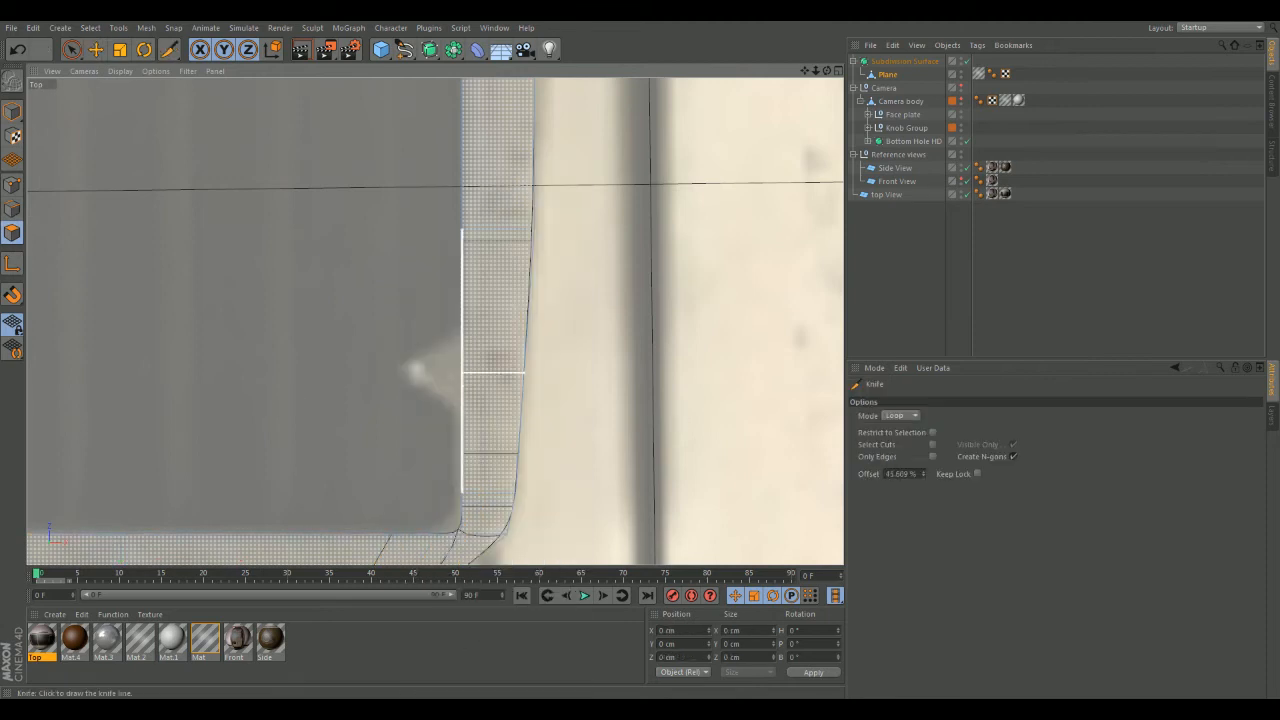
{"action": "left_click", "coordinate": [522, 372]}
{"action": "left_click", "coordinate": [464, 326]}
{"action": "left_click", "coordinate": [463, 415]}
- Select the right bar's two inner edges beside the reference tab and extrude them 8.2 cm into the frame opening
{"action": "left_click", "coordinate": [12, 209]}
{"action": "key", "text": "e"}
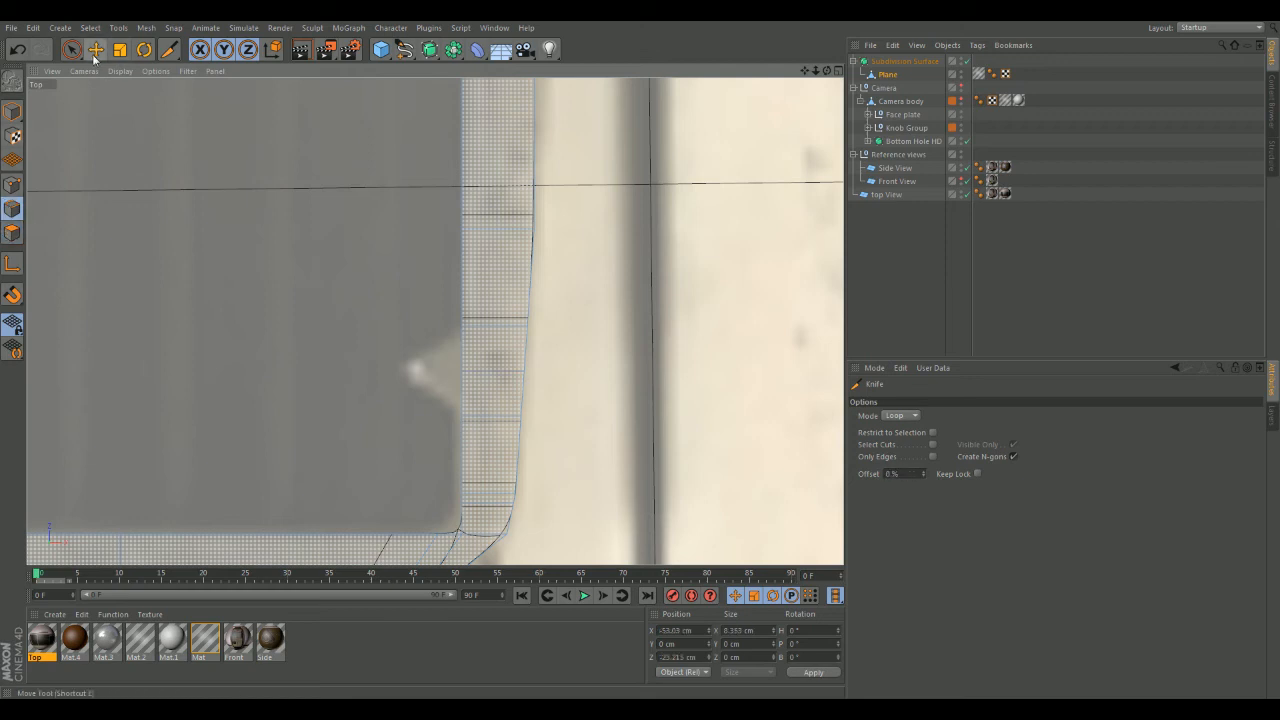
{"action": "left_click", "coordinate": [460, 356]}
{"action": "left_click", "coordinate": [463, 398], "text": "shift"}
{"action": "right_click", "coordinate": [745, 318]}
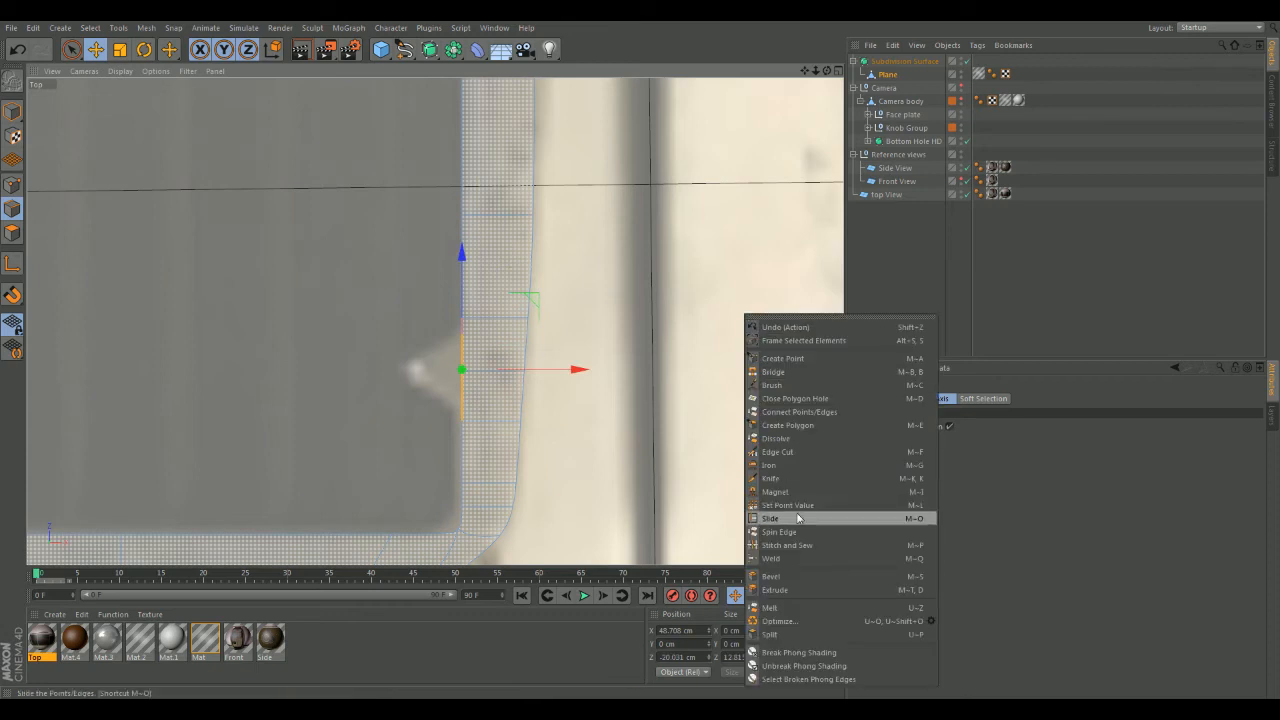
{"action": "left_click", "coordinate": [783, 590]}
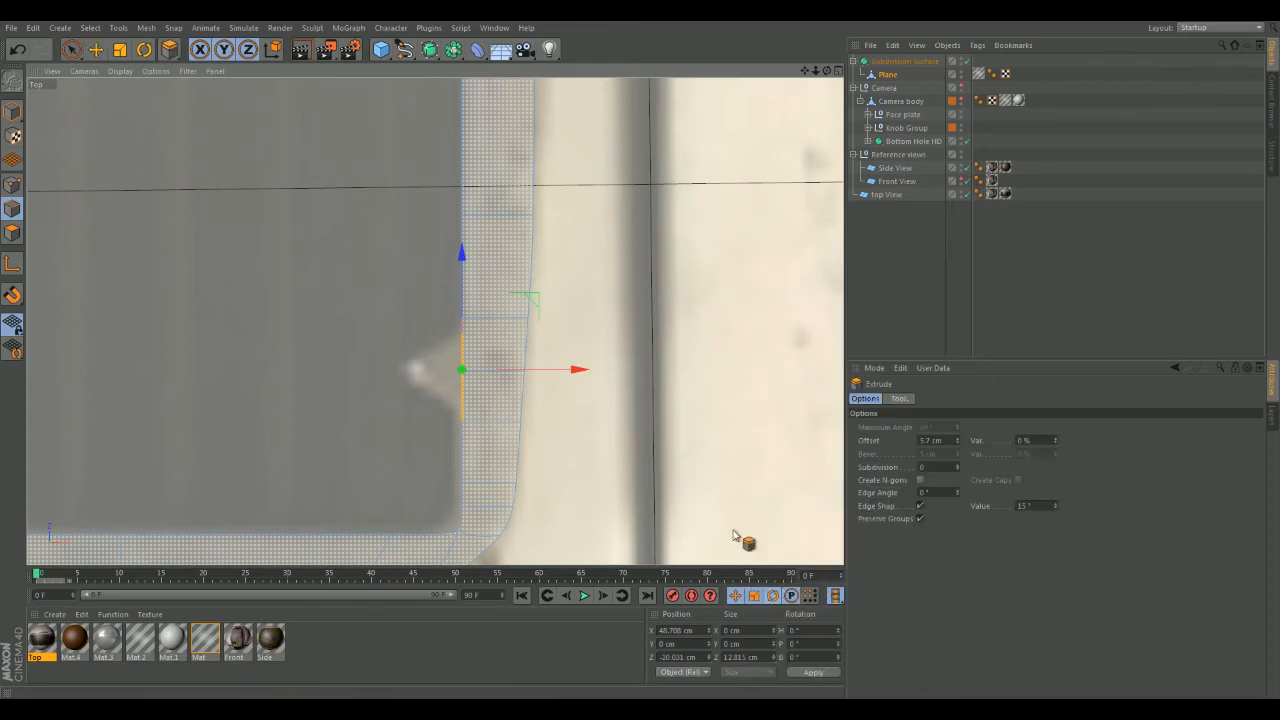
{"action": "left_click_drag", "start_coordinate": [583, 375], "coordinate": [555, 378]}
{"action": "key", "text": "ctrl+z"}
{"action": "left_click_drag", "start_coordinate": [670, 376], "coordinate": [706, 376]}
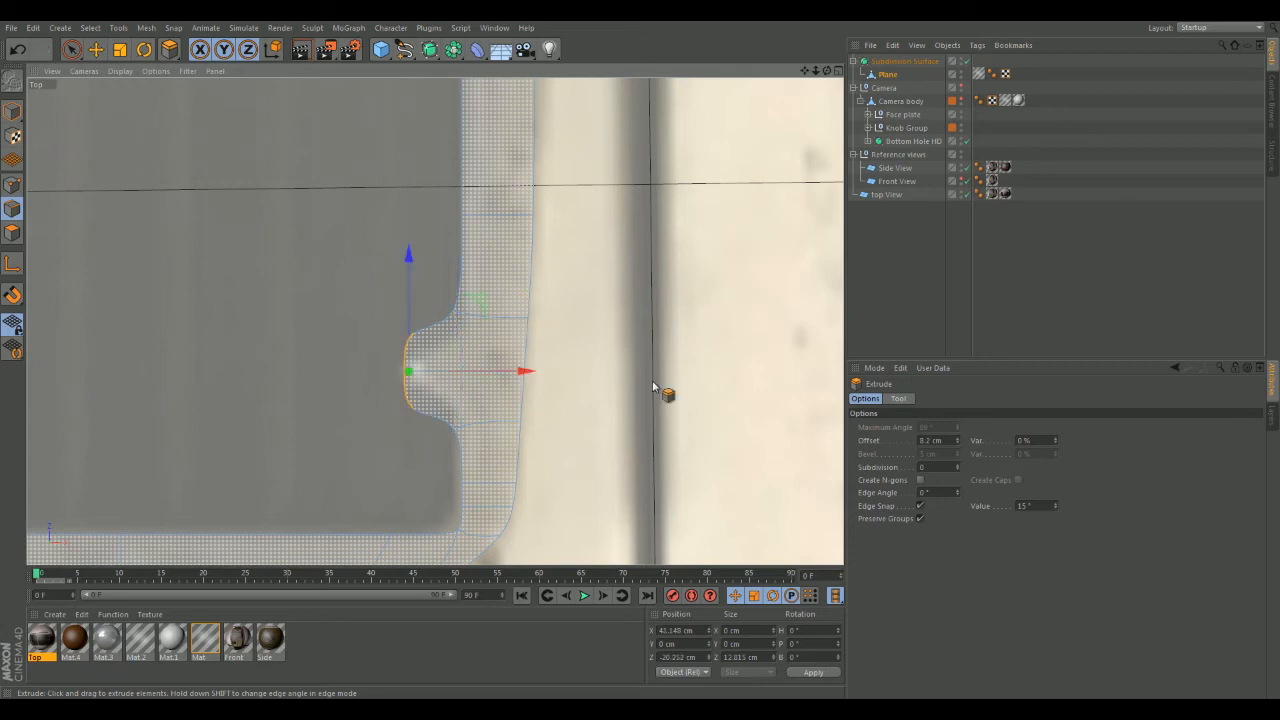
- Select the right tab's upper and lower tip corner points and scale them together to about 2.3 cm in Z
{"action": "scroll", "coordinate": [331, 386], "scroll_direction": "up", "scroll_amount": 2}
{"action": "scroll", "coordinate": [388, 372], "scroll_direction": "up", "scroll_amount": 3}
{"action": "middle_click_drag", "start_coordinate": [380, 366], "coordinate": [291, 331], "text": "alt"}
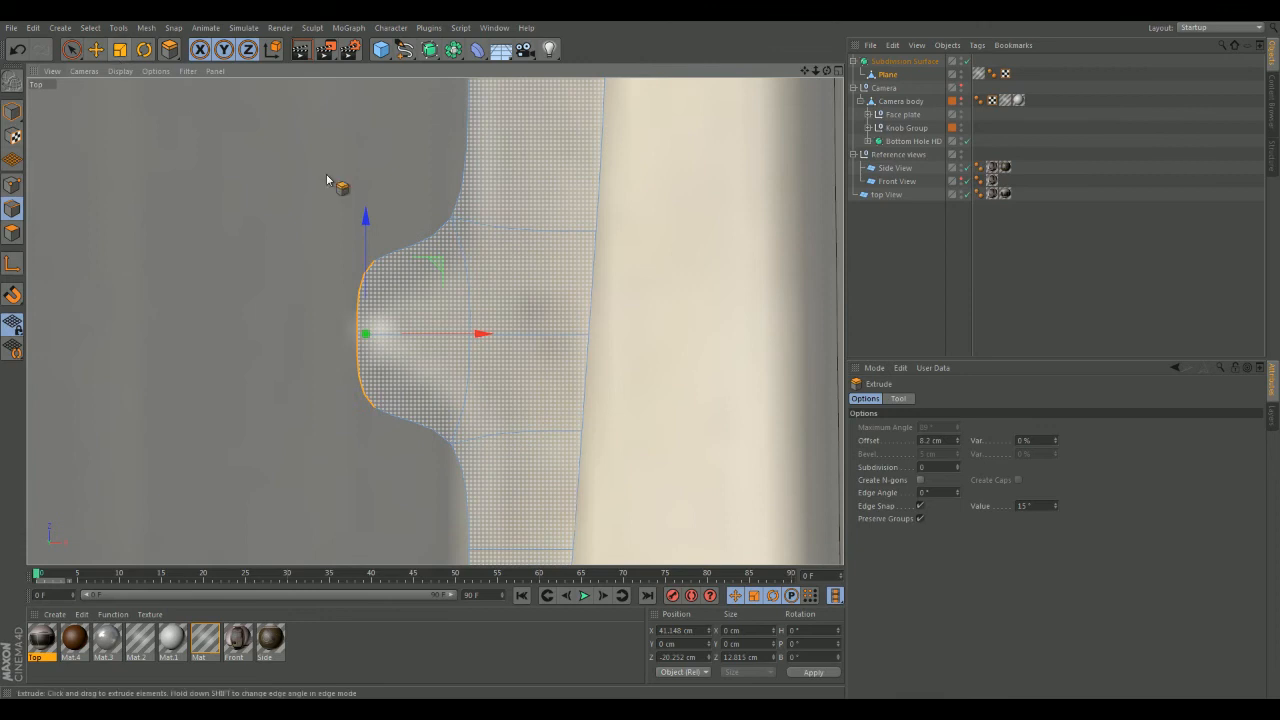
{"action": "left_click", "coordinate": [12, 184]}
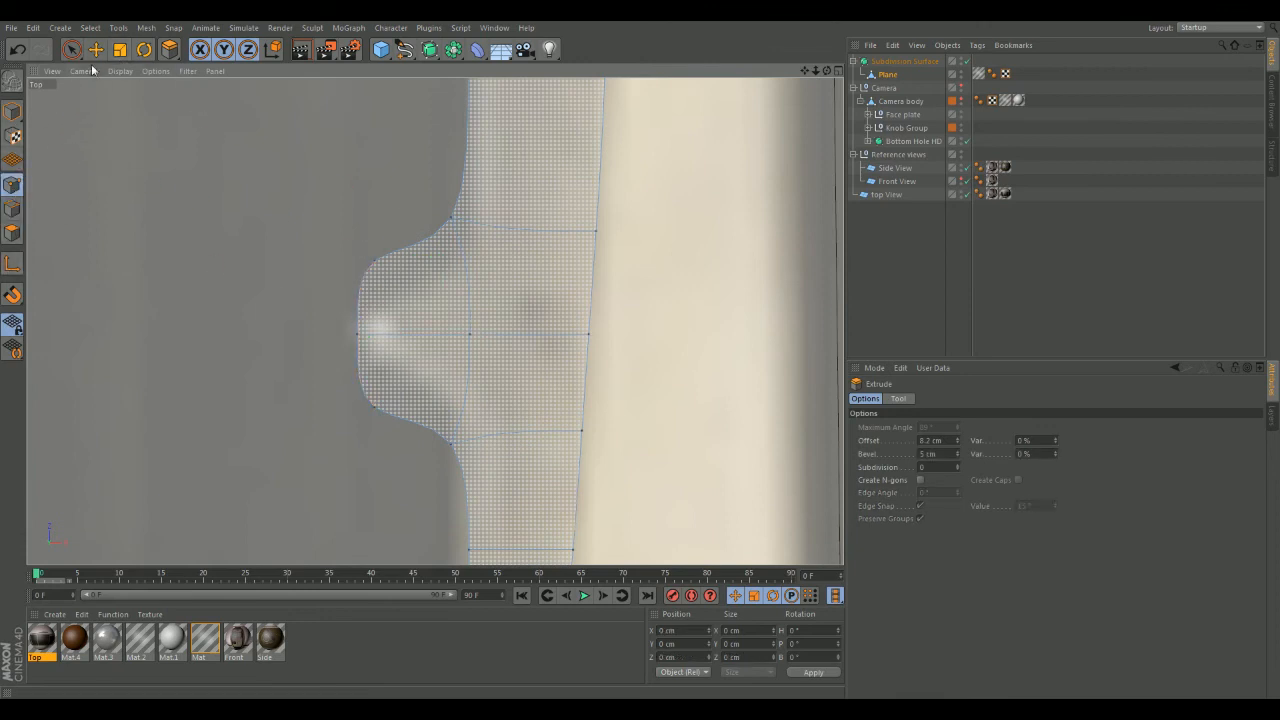
{"action": "key", "text": "e"}
{"action": "left_click", "coordinate": [369, 259]}
{"action": "left_click", "coordinate": [375, 408], "text": "shift"}
{"action": "key", "text": "t"}
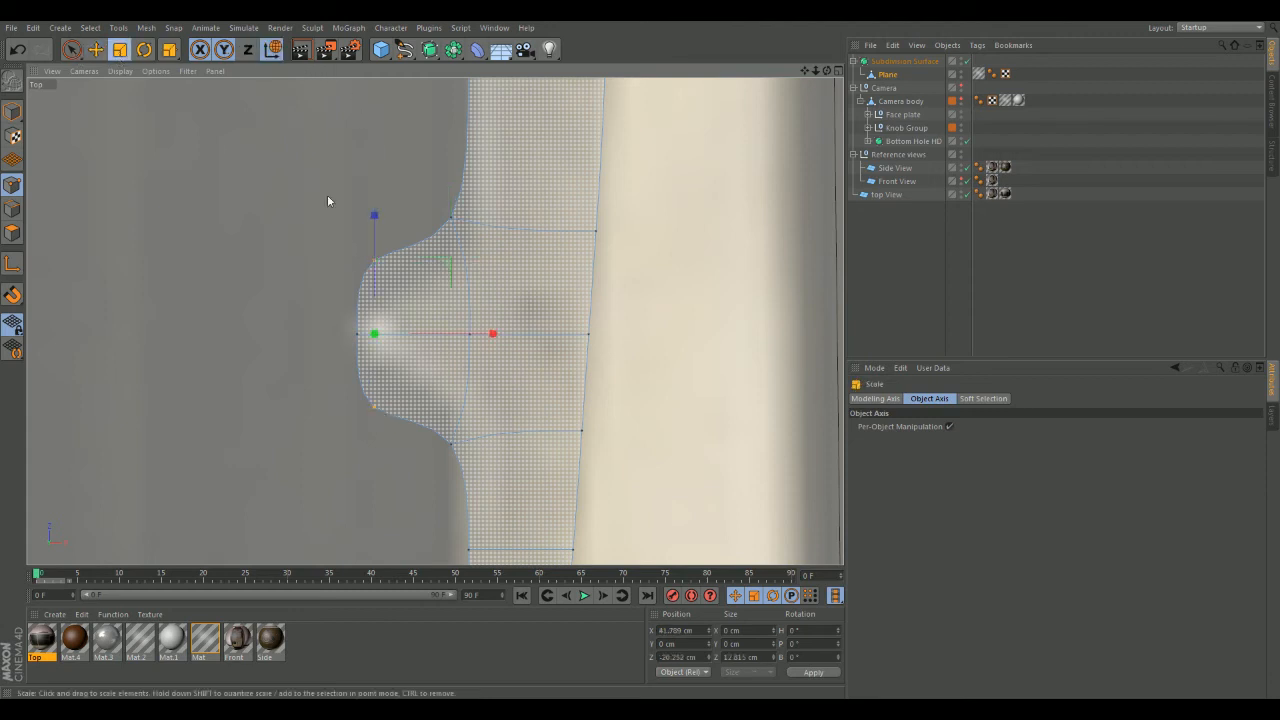
{"action": "left_click_drag", "start_coordinate": [377, 225], "coordinate": [368, 333]}
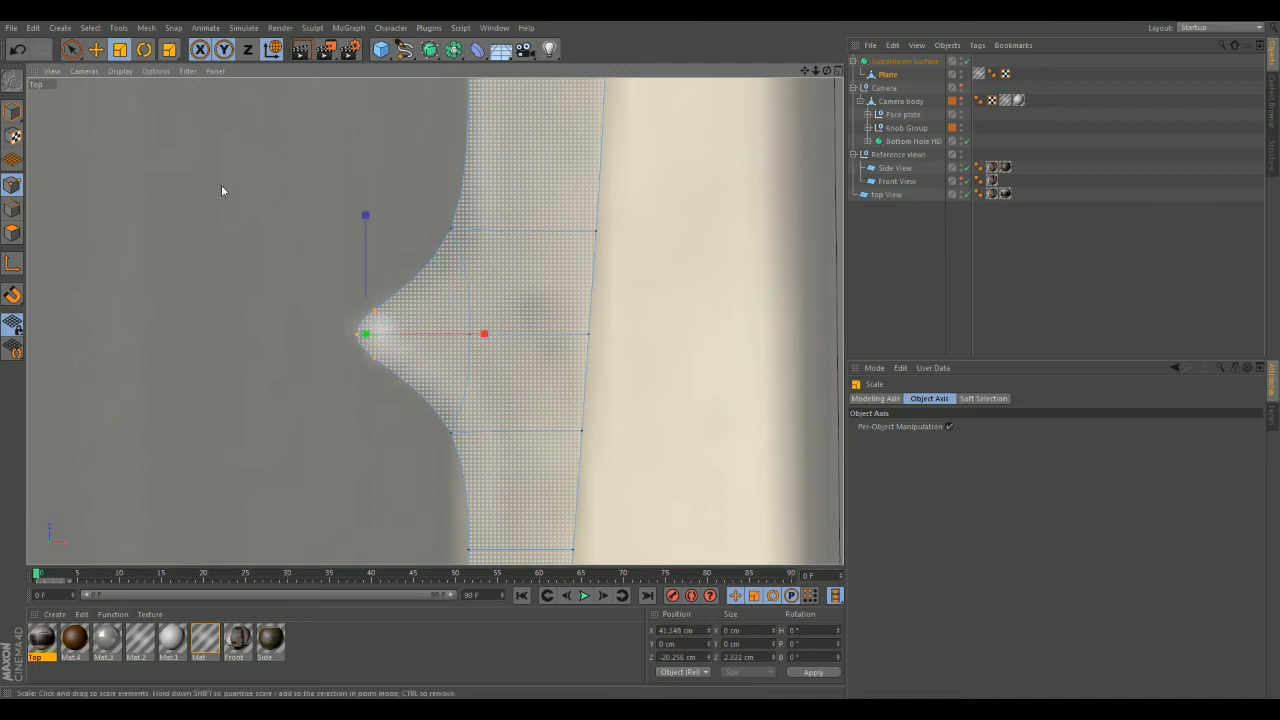
- Move the right tab's tip points farther into the frame opening, to about 40.4 cm in X
{"action": "left_click", "coordinate": [95, 49]}
{"action": "left_click_drag", "start_coordinate": [474, 334], "coordinate": [464, 334]}
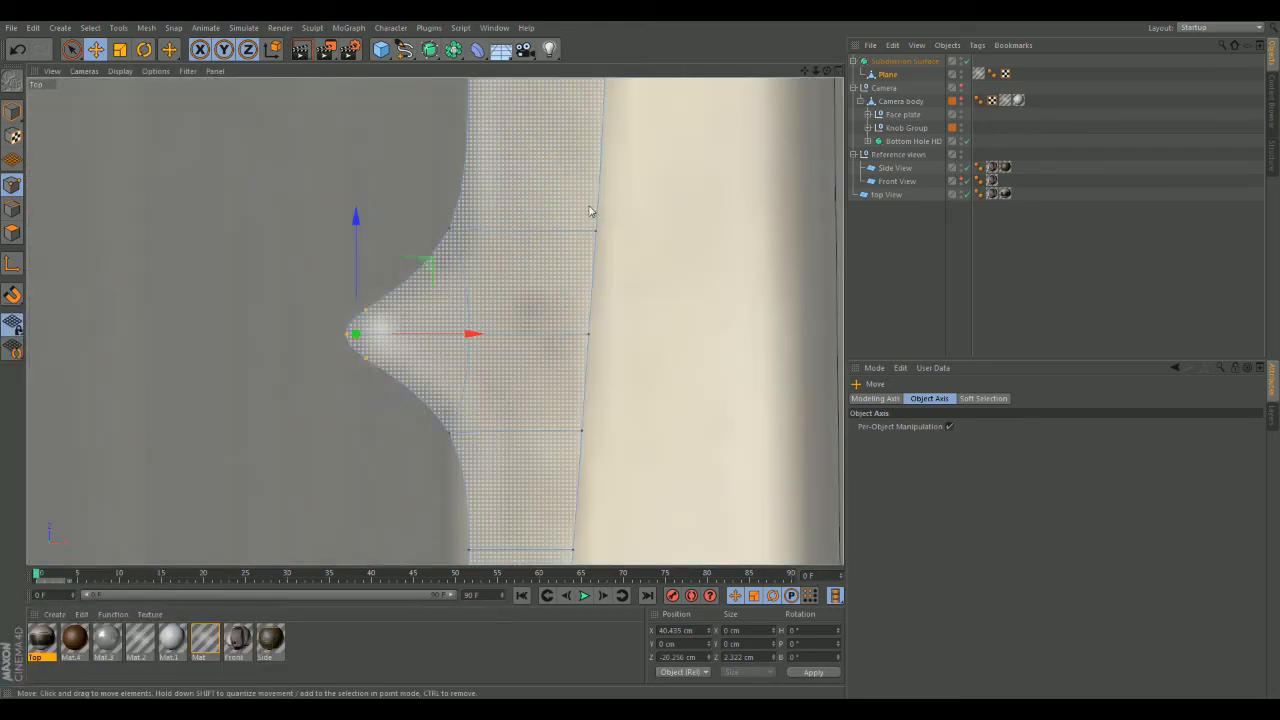
{"action": "scroll", "coordinate": [397, 341], "scroll_direction": "down", "scroll_amount": 6}
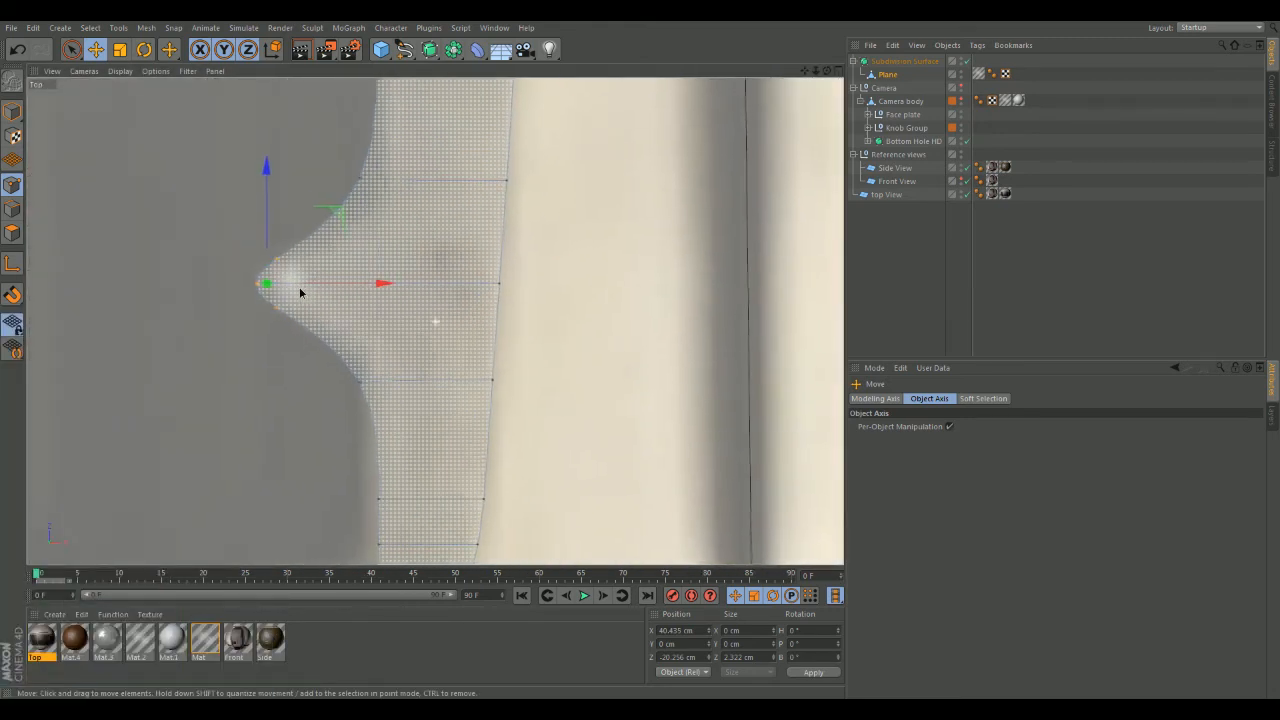
{"action": "scroll", "coordinate": [313, 328], "scroll_direction": "down", "scroll_amount": 4}
{"action": "scroll", "coordinate": [316, 330], "scroll_direction": "up", "scroll_amount": 3}
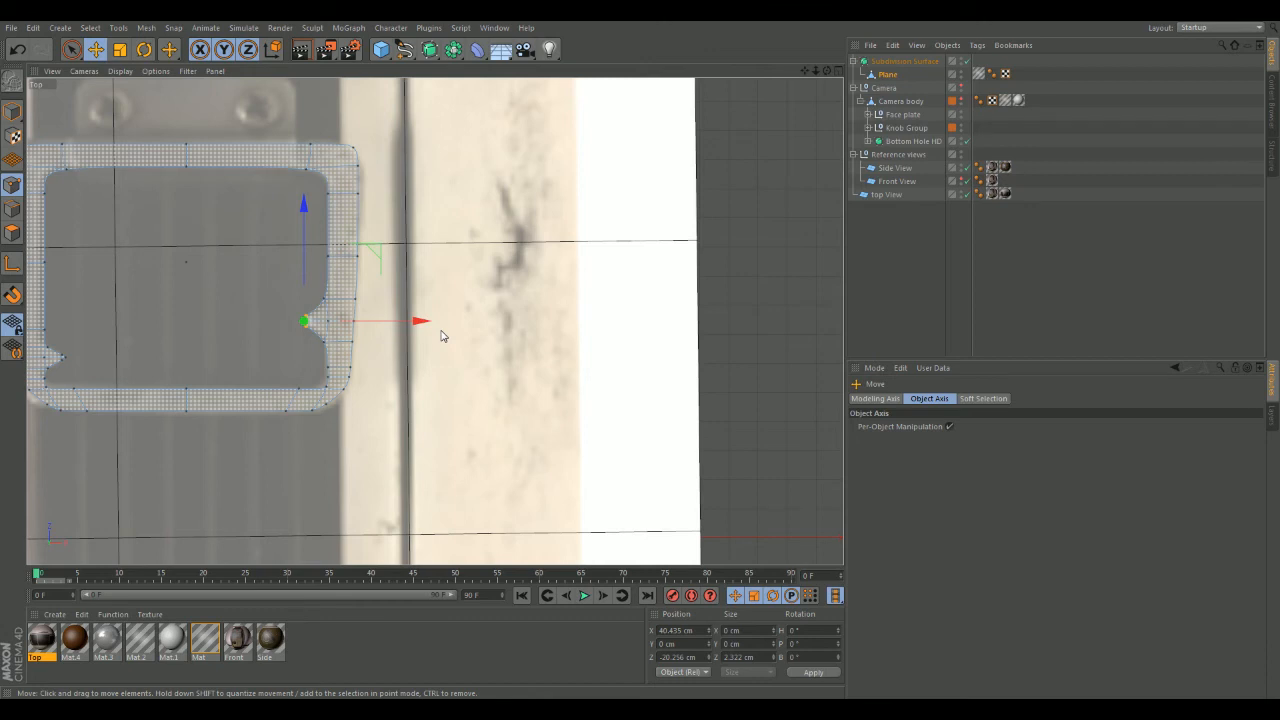
{"action": "scroll", "coordinate": [425, 354], "scroll_direction": "up", "scroll_amount": 8}
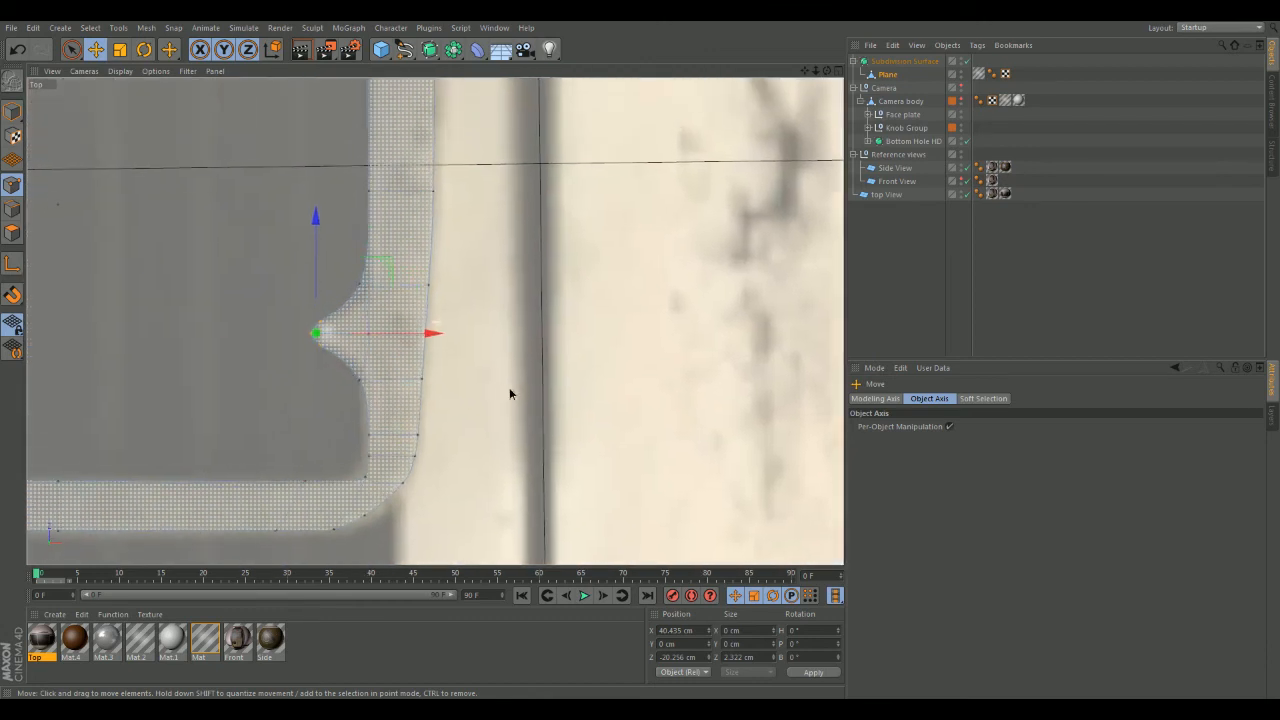
- Try moving the right bar's cross edge below the tab up toward the tab's lower base
{"action": "scroll", "coordinate": [492, 390], "scroll_direction": "up", "scroll_amount": 2}
{"action": "middle_click_drag", "start_coordinate": [491, 383], "coordinate": [578, 398], "text": "alt"}
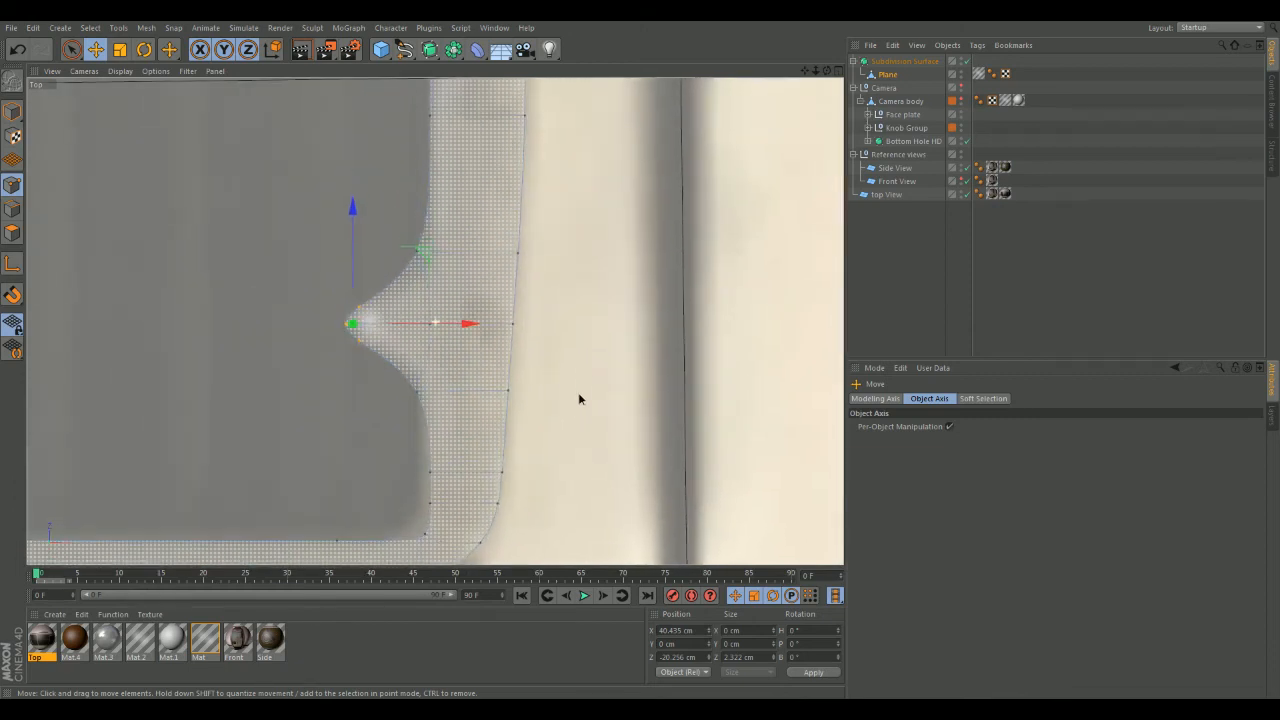
{"action": "left_click", "coordinate": [452, 476]}
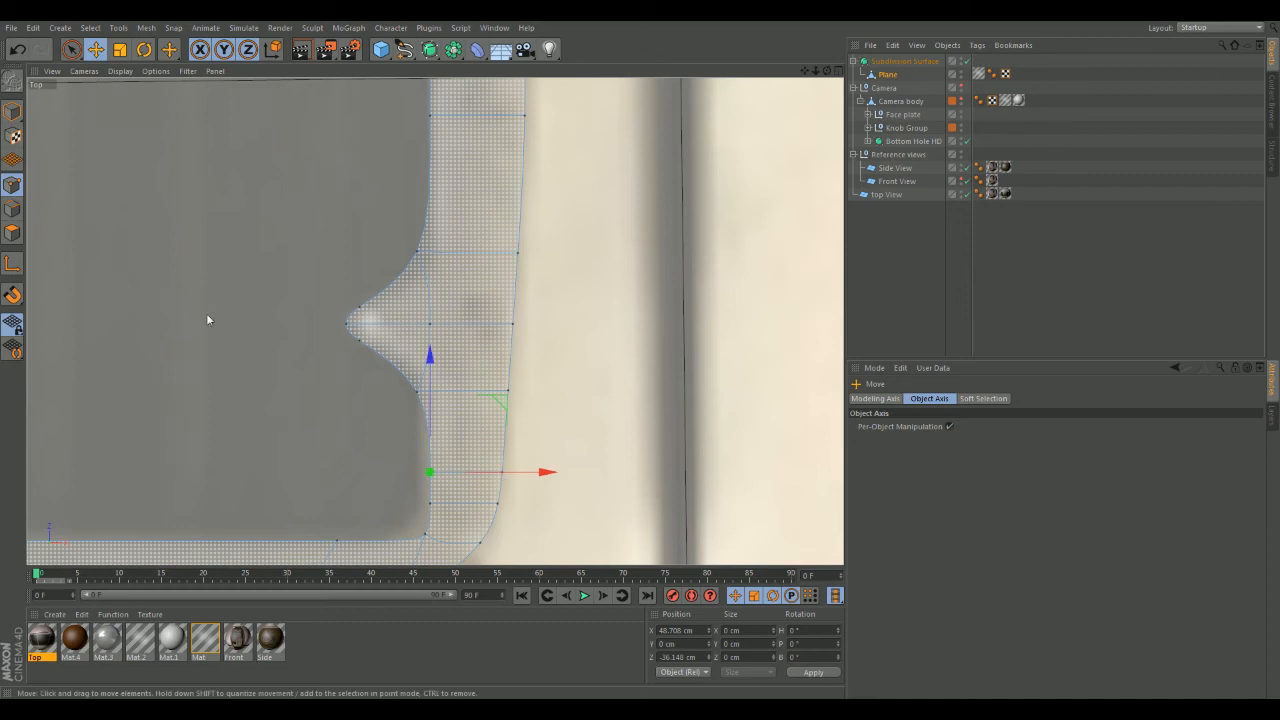
{"action": "left_click", "coordinate": [12, 209]}
{"action": "left_click", "coordinate": [471, 472]}
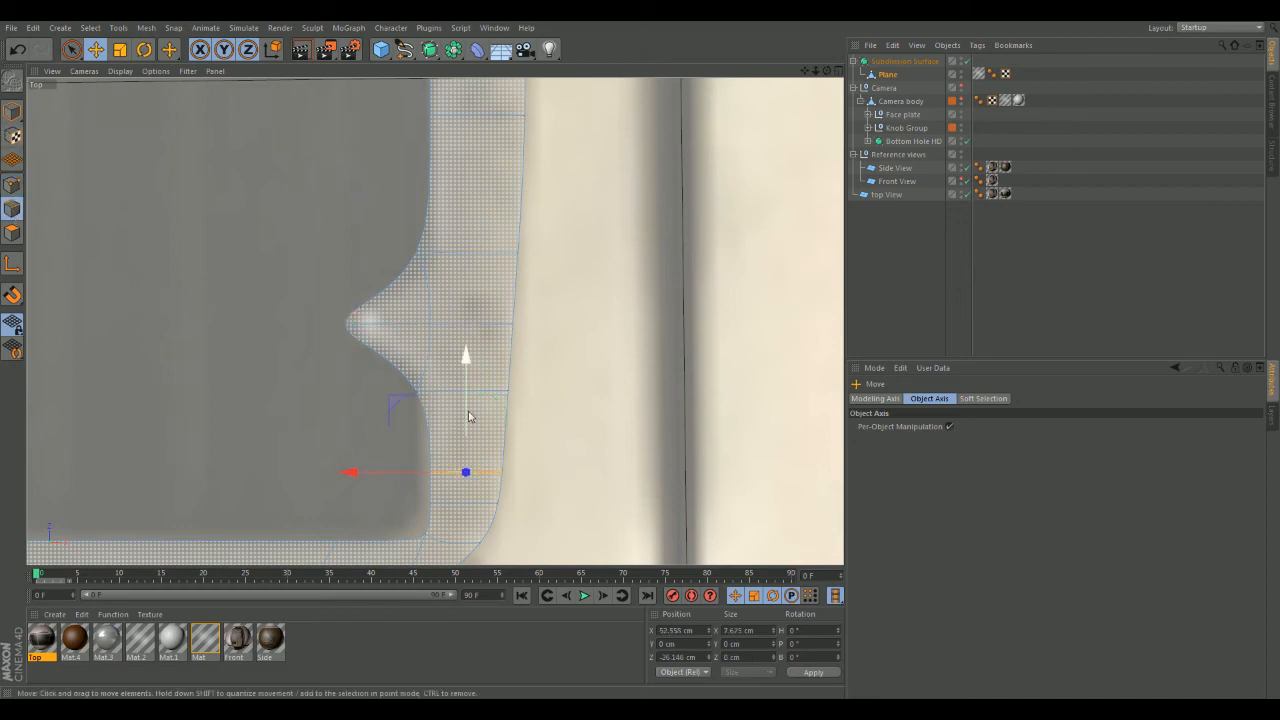
{"action": "left_click_drag", "start_coordinate": [465, 360], "coordinate": [466, 311]}
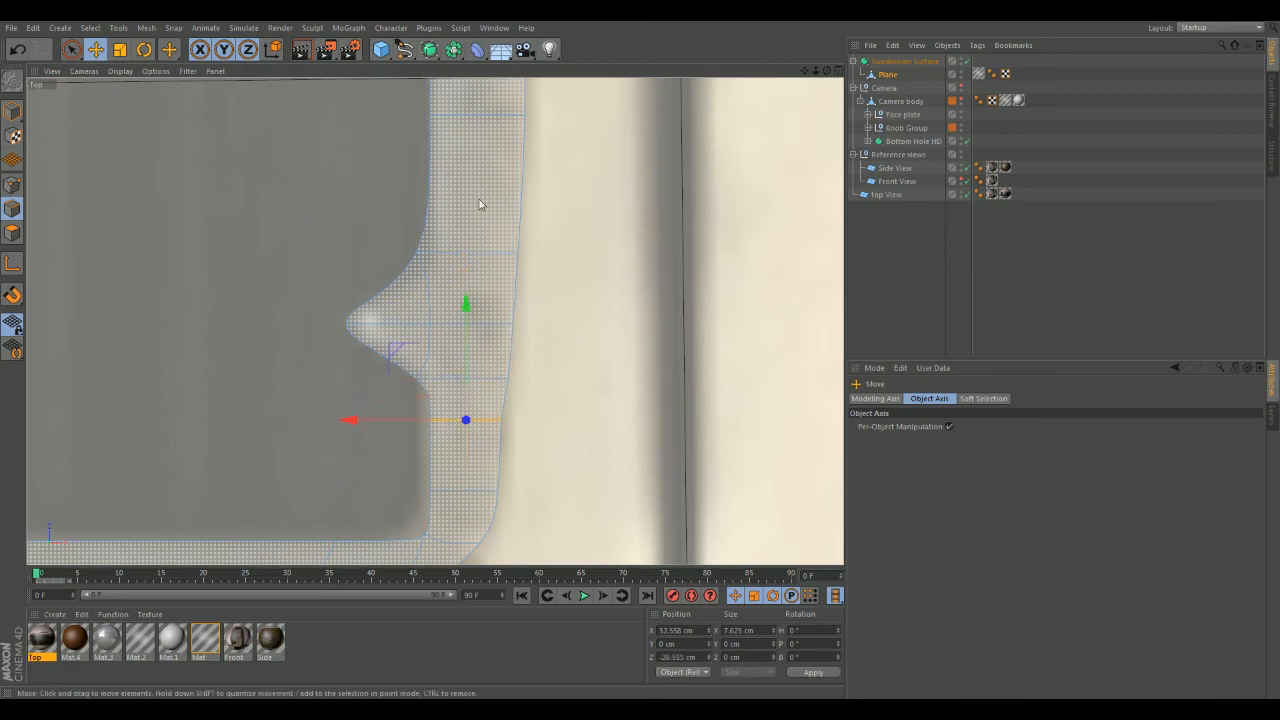
- Try moving the right bar's cross edge above the tab down to about -7.2 cm in Z
{"action": "left_click", "coordinate": [477, 117]}
{"action": "scroll", "coordinate": [560, 220], "scroll_direction": "down", "scroll_amount": 2}
{"action": "left_click_drag", "start_coordinate": [502, 88], "coordinate": [521, 180]}
{"action": "scroll", "coordinate": [592, 391], "scroll_direction": "up", "scroll_amount": 2}
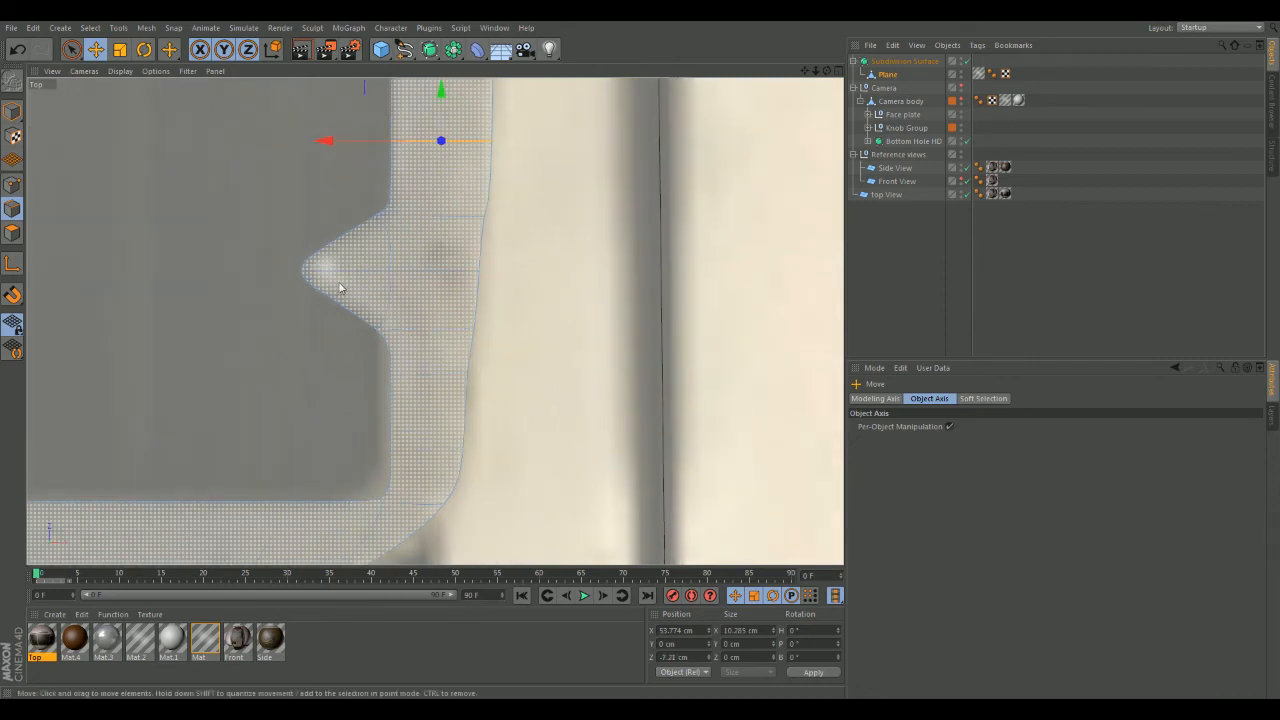
- Try shifting the right bar's outer points level with the tab's centre and upper base outward, the upper one to about 58.7 cm in X
{"action": "left_click", "coordinate": [12, 186]}
{"action": "left_click", "coordinate": [483, 216]}
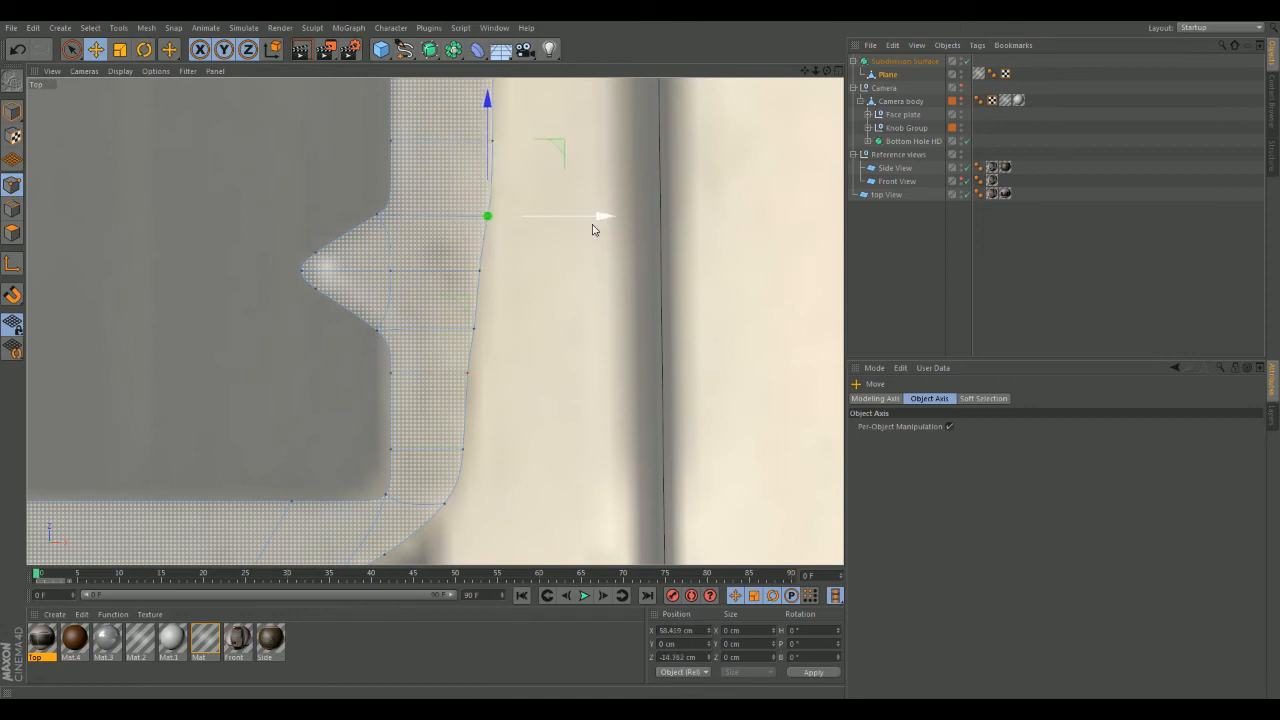
{"action": "left_click", "coordinate": [482, 272]}
{"action": "left_click_drag", "start_coordinate": [587, 273], "coordinate": [589, 272]}
{"action": "left_click", "coordinate": [487, 217]}
{"action": "left_click_drag", "start_coordinate": [621, 222], "coordinate": [603, 217]}
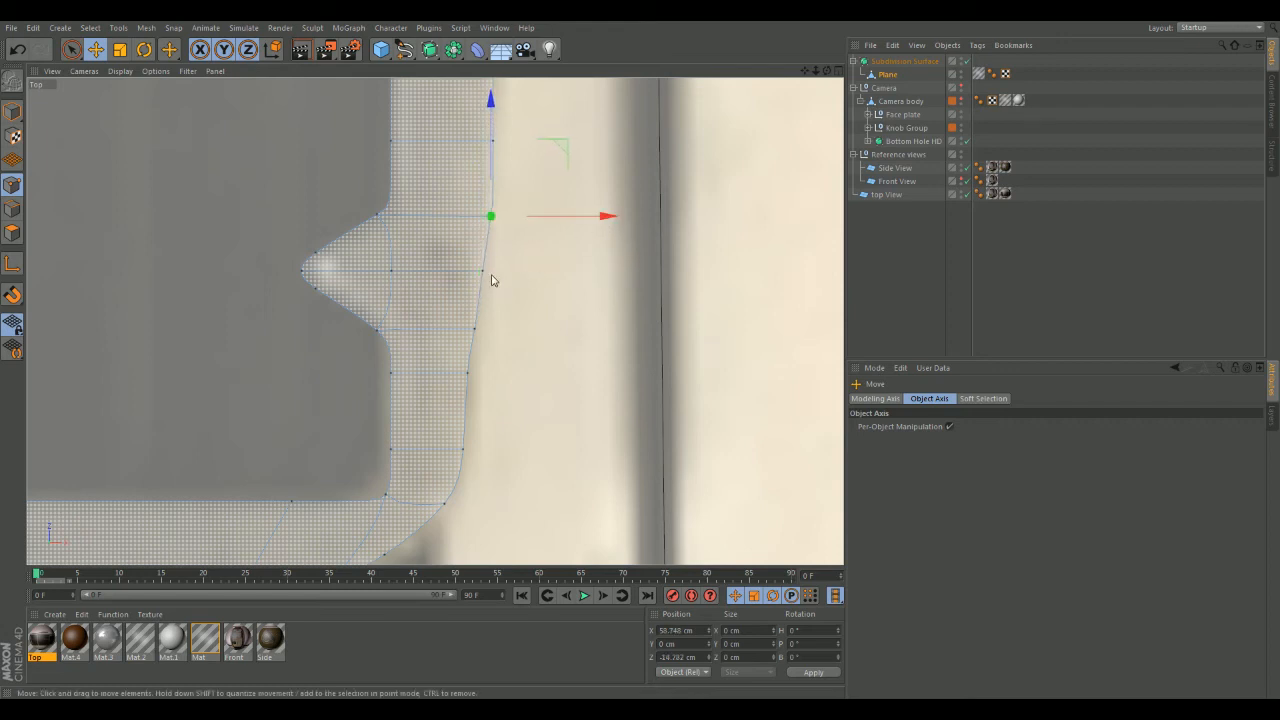
- Try nudging the right bar's outer points from below the tab up to its centre outward to follow the reference edge
{"action": "left_click", "coordinate": [474, 328]}
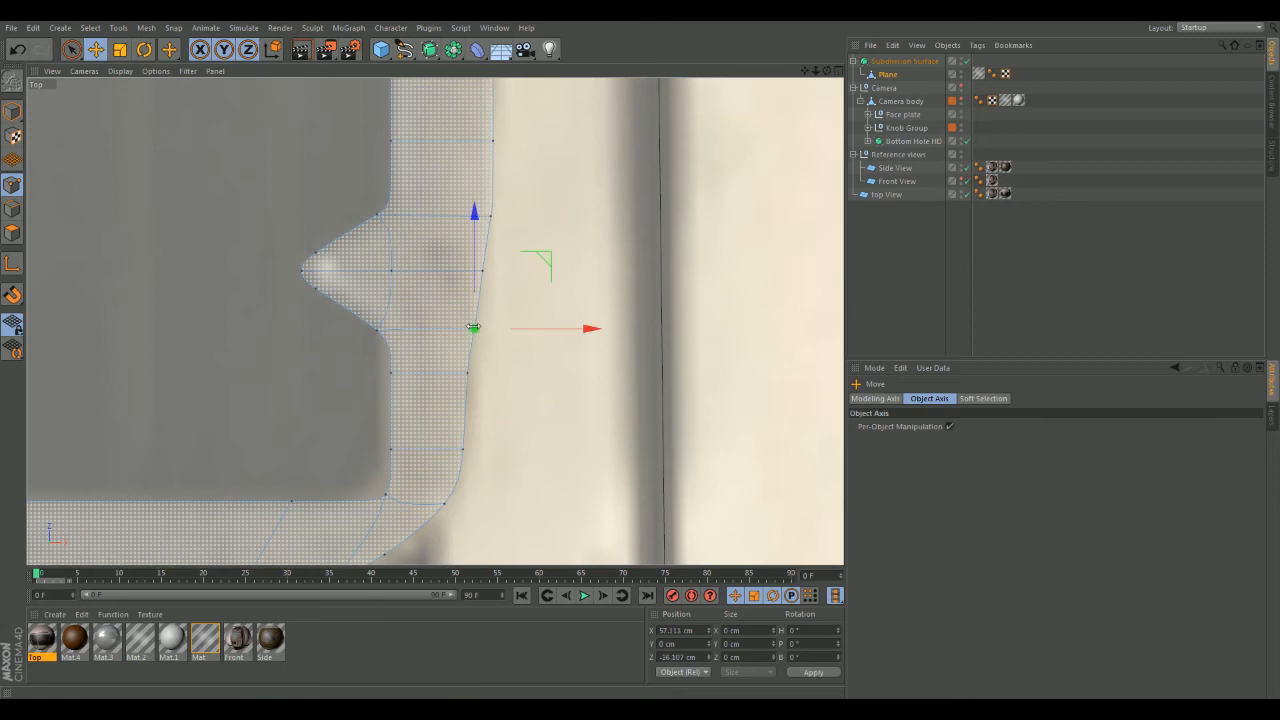
{"action": "left_click", "coordinate": [470, 374]}
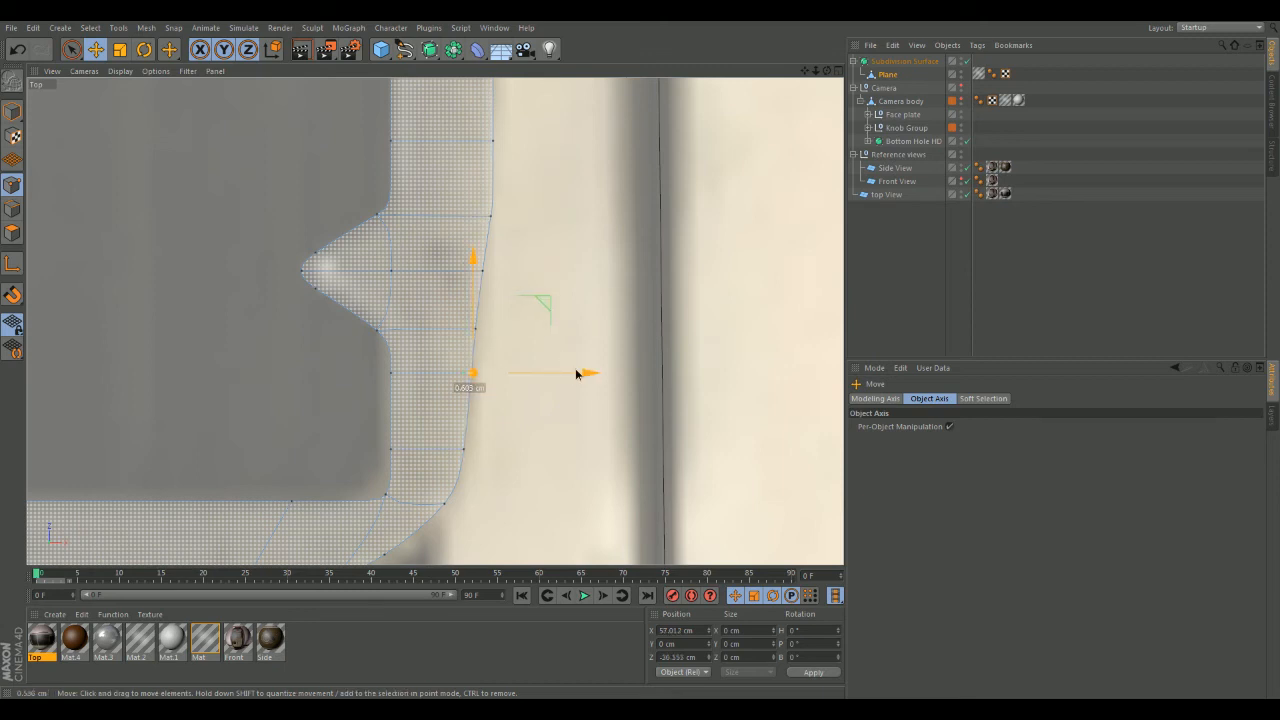
{"action": "left_click", "coordinate": [476, 329]}
{"action": "left_click_drag", "start_coordinate": [590, 329], "coordinate": [593, 330]}
{"action": "left_click", "coordinate": [481, 272]}
{"action": "left_click_drag", "start_coordinate": [591, 274], "coordinate": [595, 273]}
{"action": "left_click", "coordinate": [549, 384]}
{"action": "scroll", "coordinate": [546, 410], "scroll_direction": "down", "scroll_amount": 6}
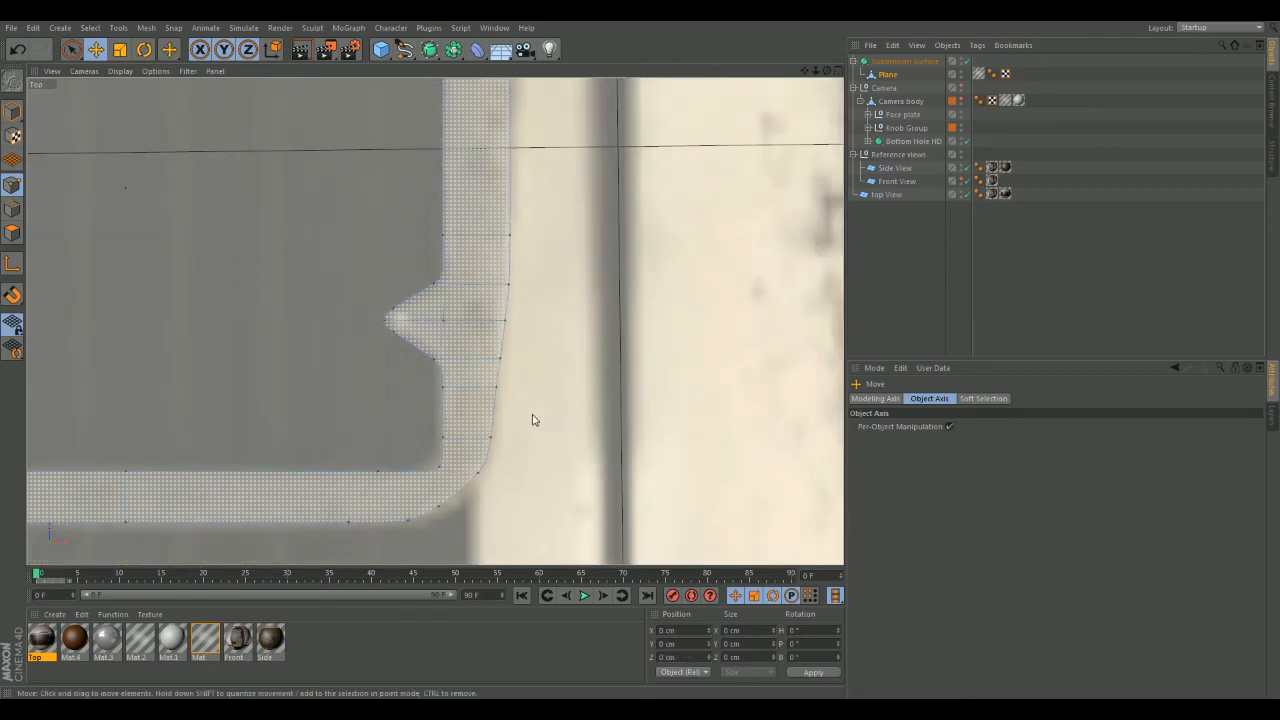
- Compare the left and right tabs and the surrounding frame outline with the reference image
{"action": "middle_click_drag", "start_coordinate": [324, 336], "coordinate": [745, 286], "text": "alt"}
{"action": "scroll", "coordinate": [426, 390], "scroll_direction": "up", "scroll_amount": 5}
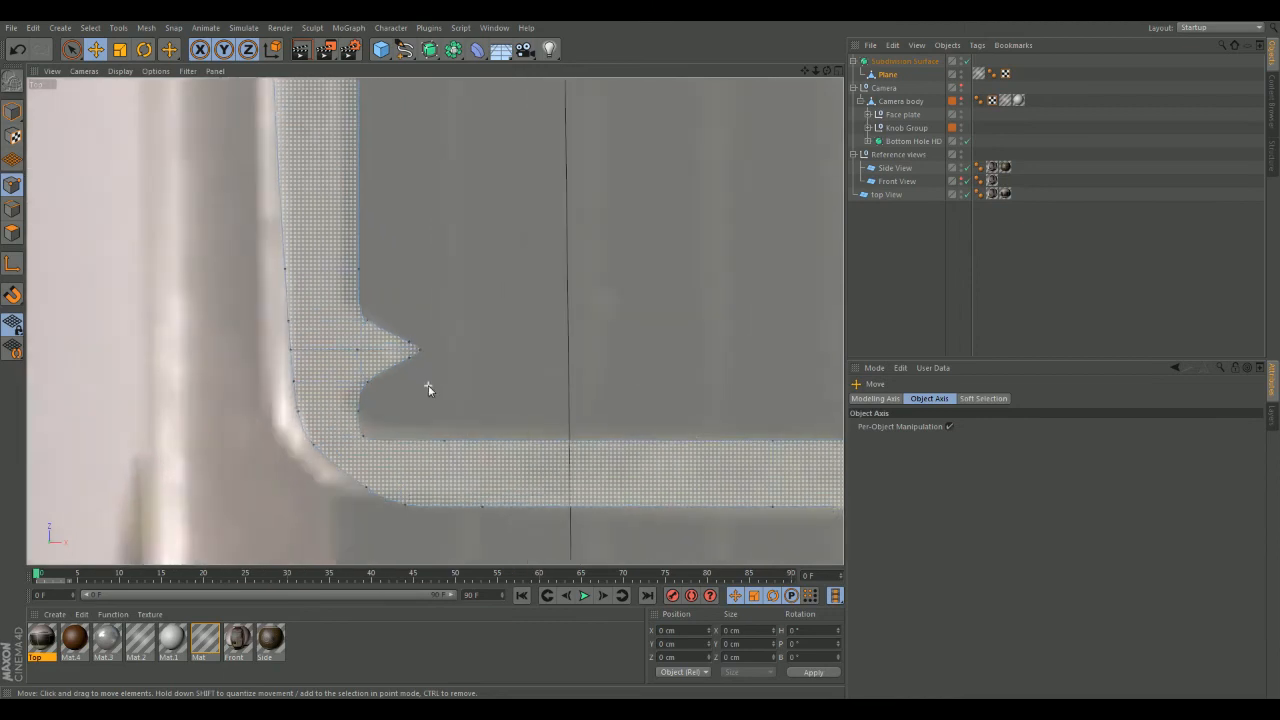
{"action": "scroll", "coordinate": [423, 393], "scroll_direction": "up", "scroll_amount": 1}
{"action": "middle_click_drag", "start_coordinate": [656, 378], "coordinate": [140, 354], "text": "alt"}
{"action": "middle_click_drag", "start_coordinate": [780, 336], "coordinate": [276, 345], "text": "alt"}
{"action": "middle_click_drag", "start_coordinate": [536, 326], "coordinate": [419, 434], "text": "alt"}
{"action": "middle_click_drag", "start_coordinate": [656, 244], "coordinate": [686, 252], "text": "alt"}
{"action": "scroll", "coordinate": [632, 398], "scroll_direction": "down", "scroll_amount": 4}
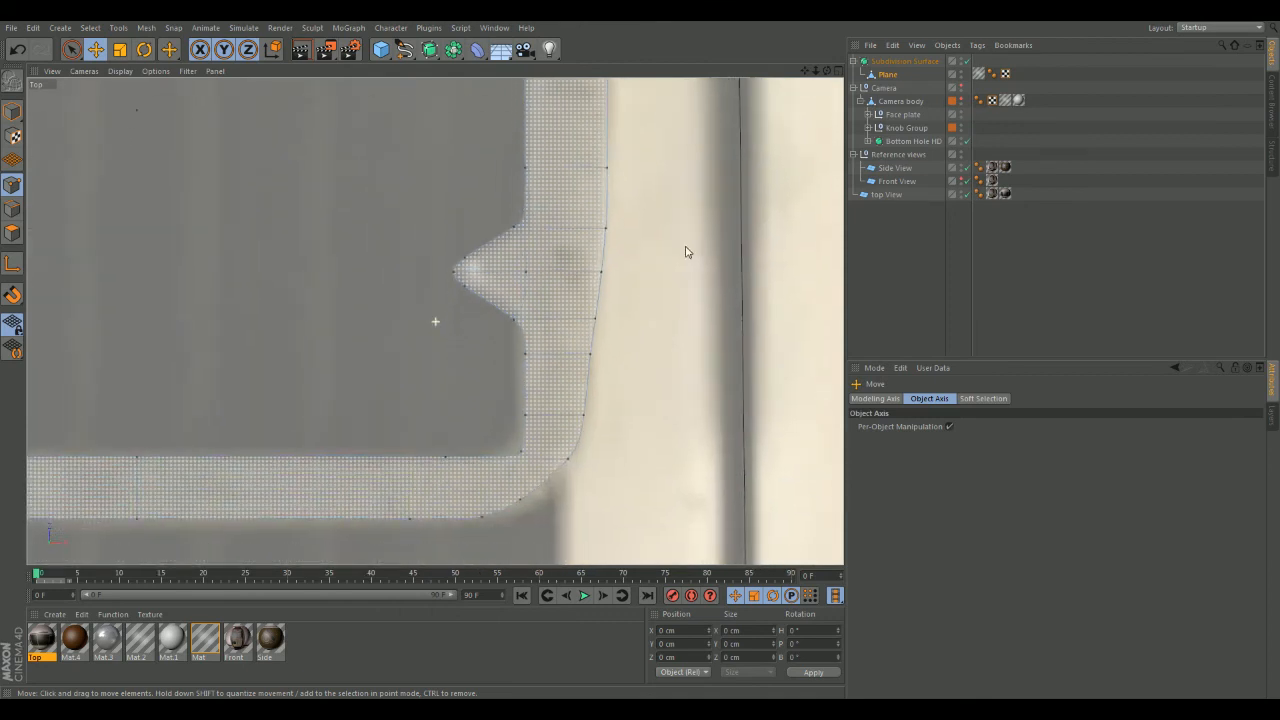
{"action": "middle_click_drag", "start_coordinate": [631, 312], "coordinate": [625, 342], "text": "alt"}
- Undo the edge and outer point moves made on the right bar around the tab
{"action": "key", "text": "ctrl+z"}
{"action": "key", "text": "ctrl+z"}
{"action": "key", "text": "ctrl+z"}
{"action": "key", "text": "ctrl+z"}
{"action": "key", "text": "ctrl+z"}
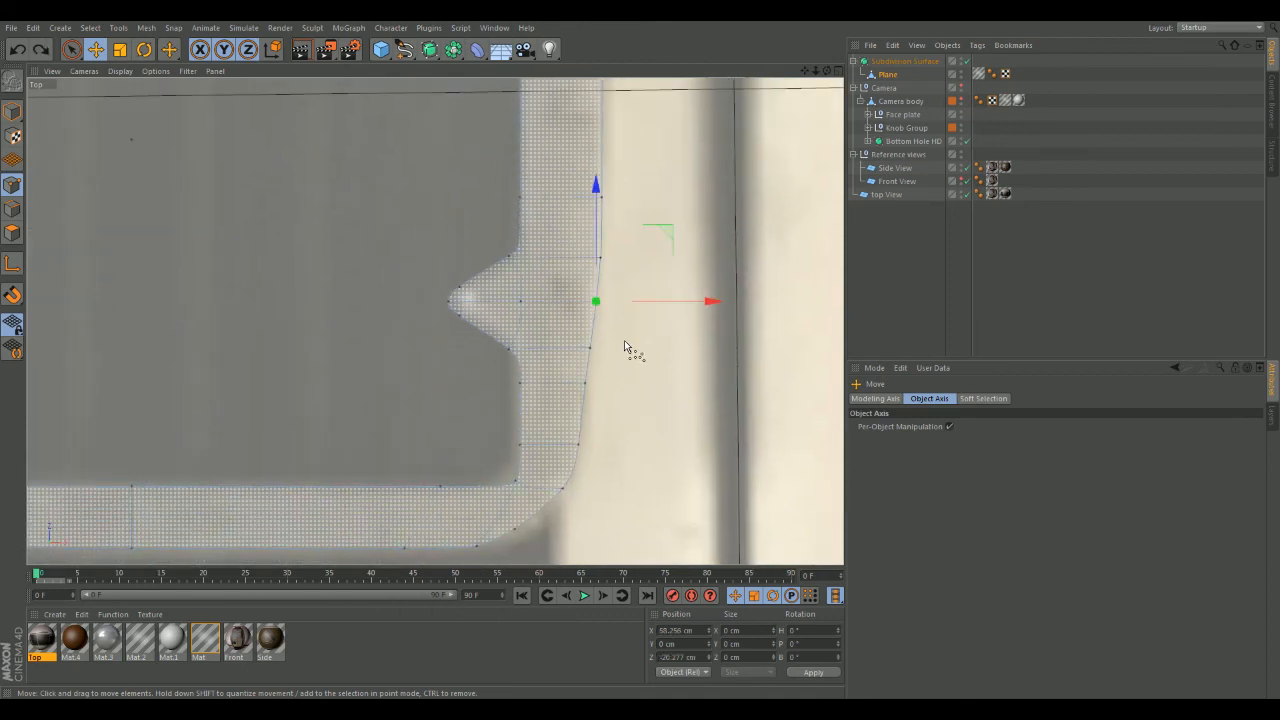
{"action": "key", "text": "ctrl+z"}
{"action": "key", "text": "ctrl+z"}
{"action": "key", "text": "ctrl+z"}
{"action": "key", "text": "ctrl+z"}
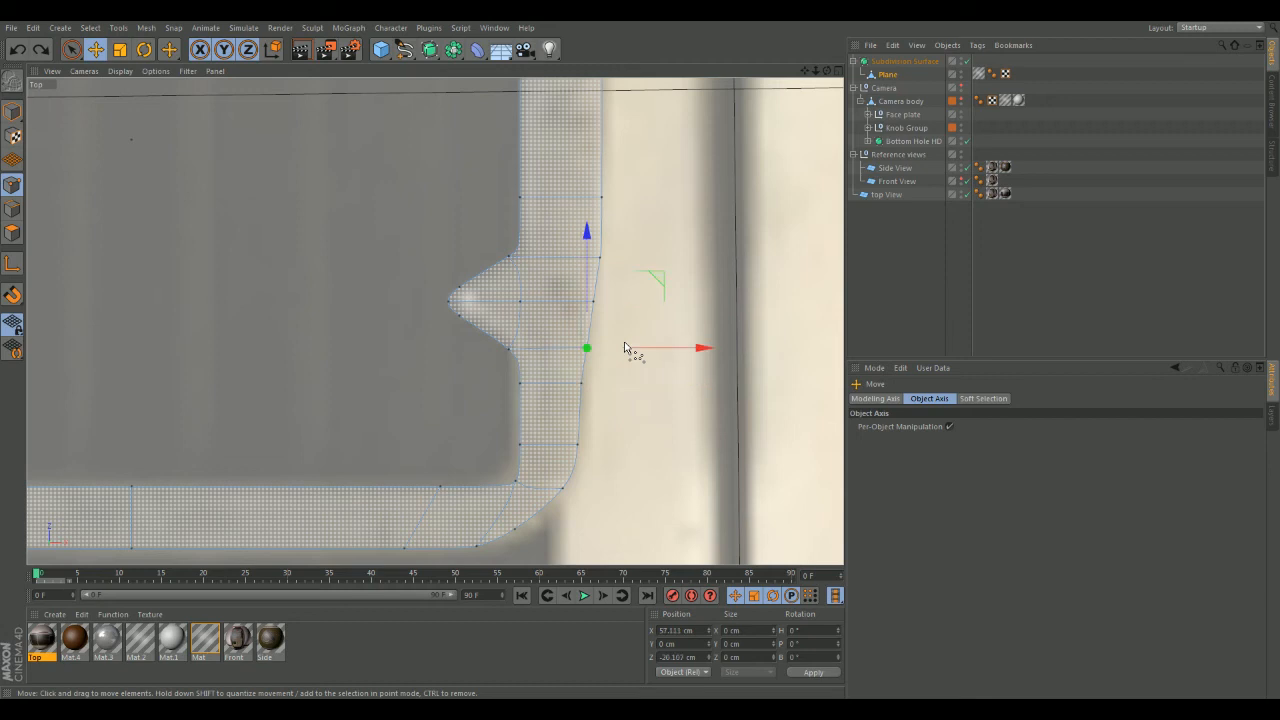
{"action": "key", "text": "ctrl+z"}
{"action": "key", "text": "ctrl+z"}
{"action": "key", "text": "ctrl+z"}
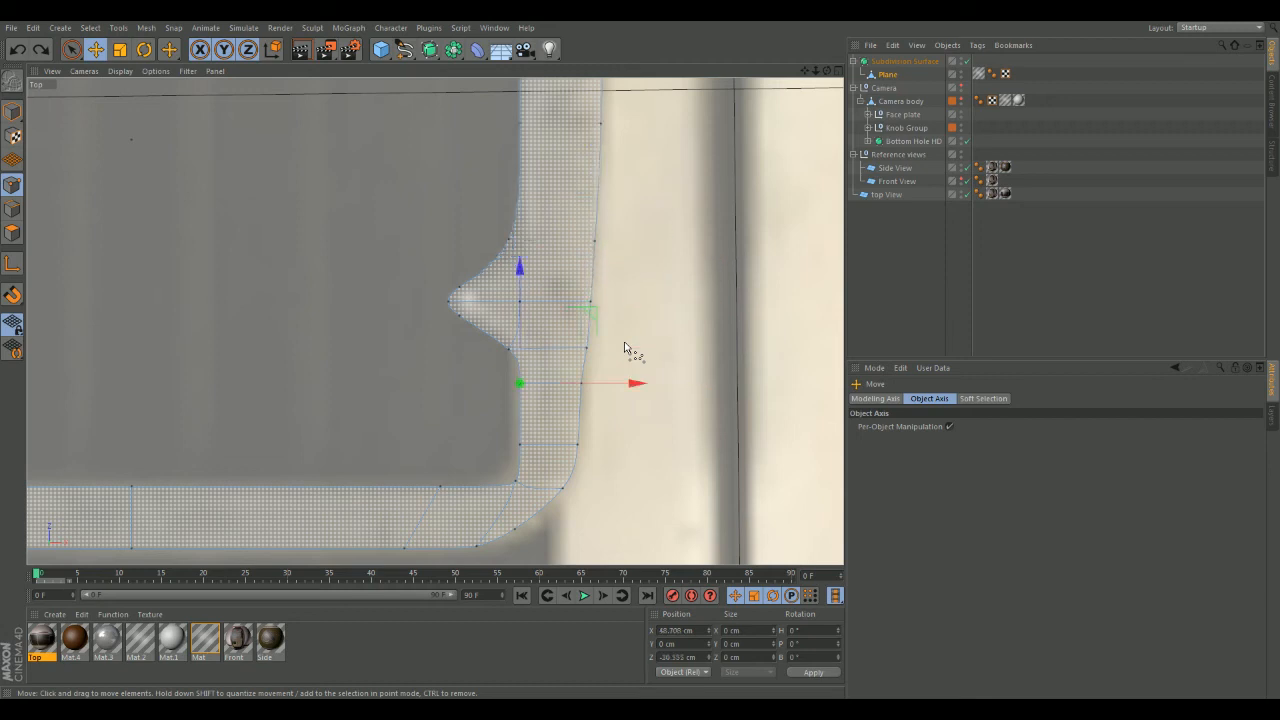
{"action": "key", "text": "ctrl+z"}
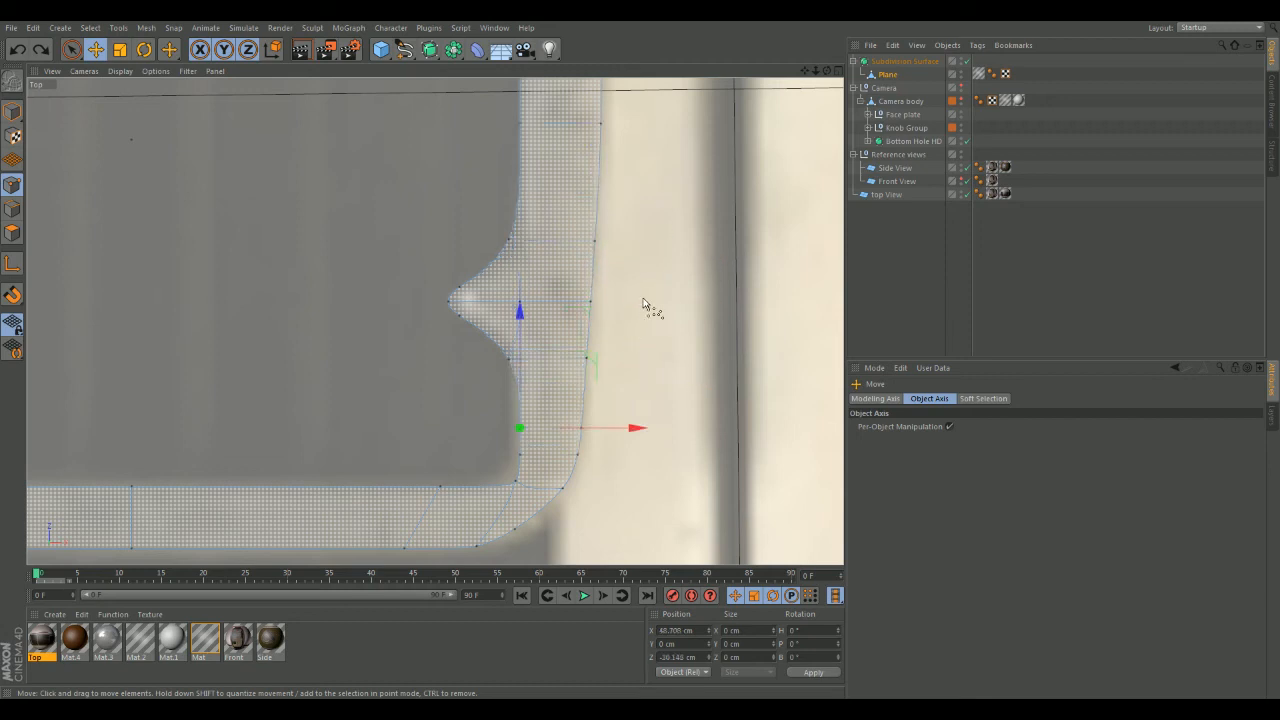
- Try moving the right tab's upper and lower base points together outward in X, and undo the move
{"action": "scroll", "coordinate": [643, 304], "scroll_direction": "up", "scroll_amount": 4}
{"action": "middle_click_drag", "start_coordinate": [629, 237], "coordinate": [660, 341], "text": "alt"}
{"action": "left_click", "coordinate": [460, 317]}
{"action": "left_click", "coordinate": [460, 508], "text": "shift"}
{"action": "left_click_drag", "start_coordinate": [574, 414], "coordinate": [603, 413]}
{"action": "scroll", "coordinate": [637, 455], "scroll_direction": "down", "scroll_amount": 3}
{"action": "middle_click_drag", "start_coordinate": [664, 474], "coordinate": [660, 343], "text": "alt"}
{"action": "key", "text": "ctrl+z"}
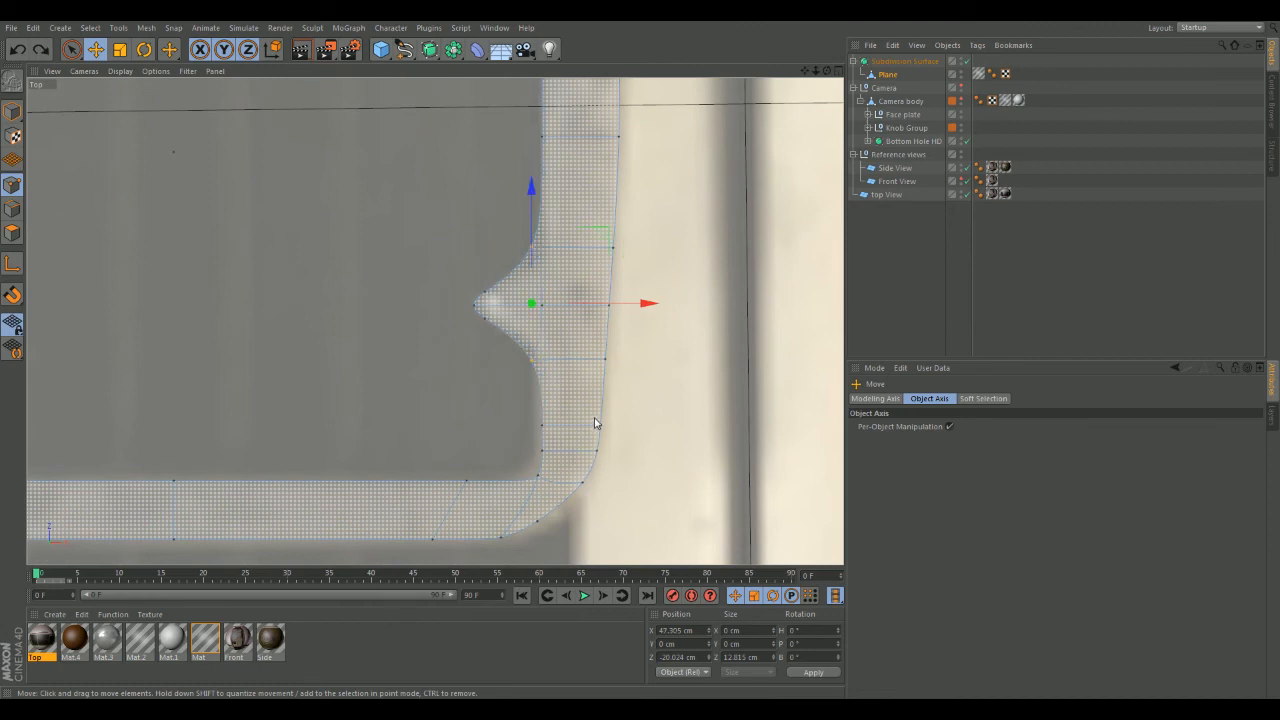
- Add Loop knife cuts across the right bar just below the tab's base and just above it, the upper one at about 15% offset
{"action": "scroll", "coordinate": [594, 423], "scroll_direction": "up", "scroll_amount": 2}
{"action": "right_click", "coordinate": [519, 392]}
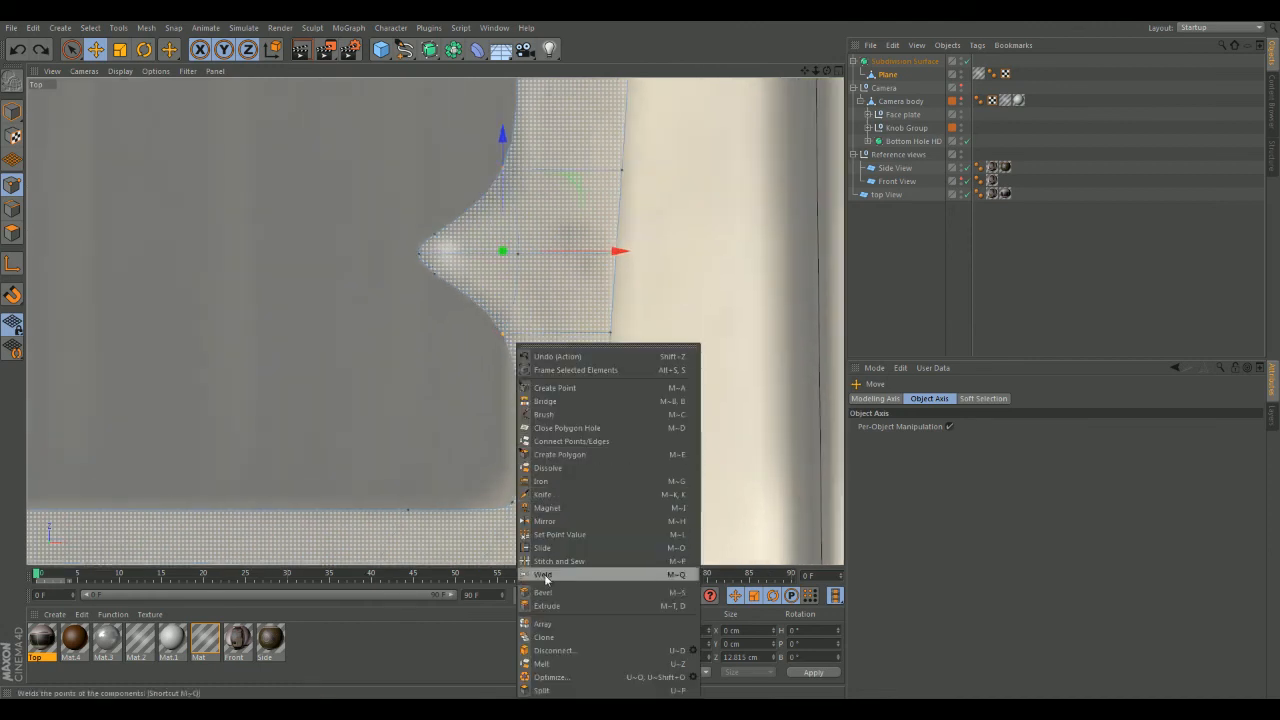
{"action": "left_click", "coordinate": [552, 483]}
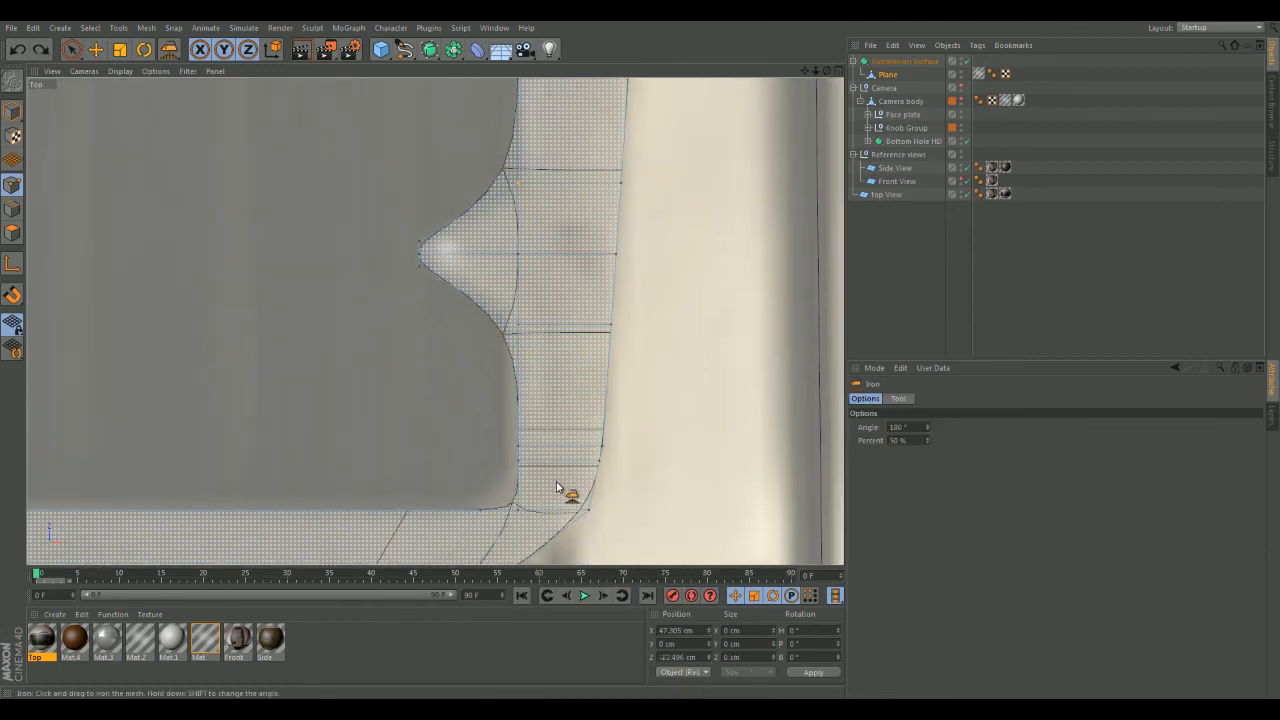
{"action": "right_click", "coordinate": [686, 428]}
{"action": "left_click", "coordinate": [706, 500]}
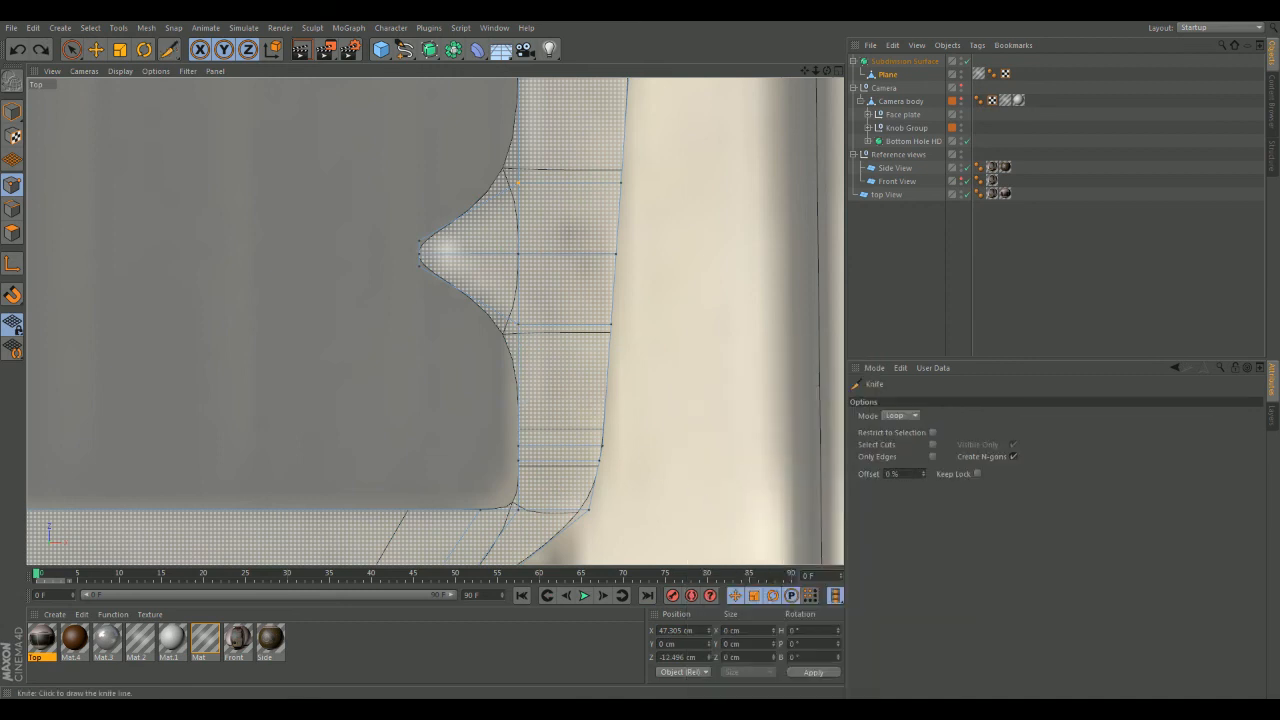
{"action": "left_click", "coordinate": [519, 349]}
{"action": "middle_click_drag", "start_coordinate": [606, 280], "coordinate": [609, 467], "text": "alt"}
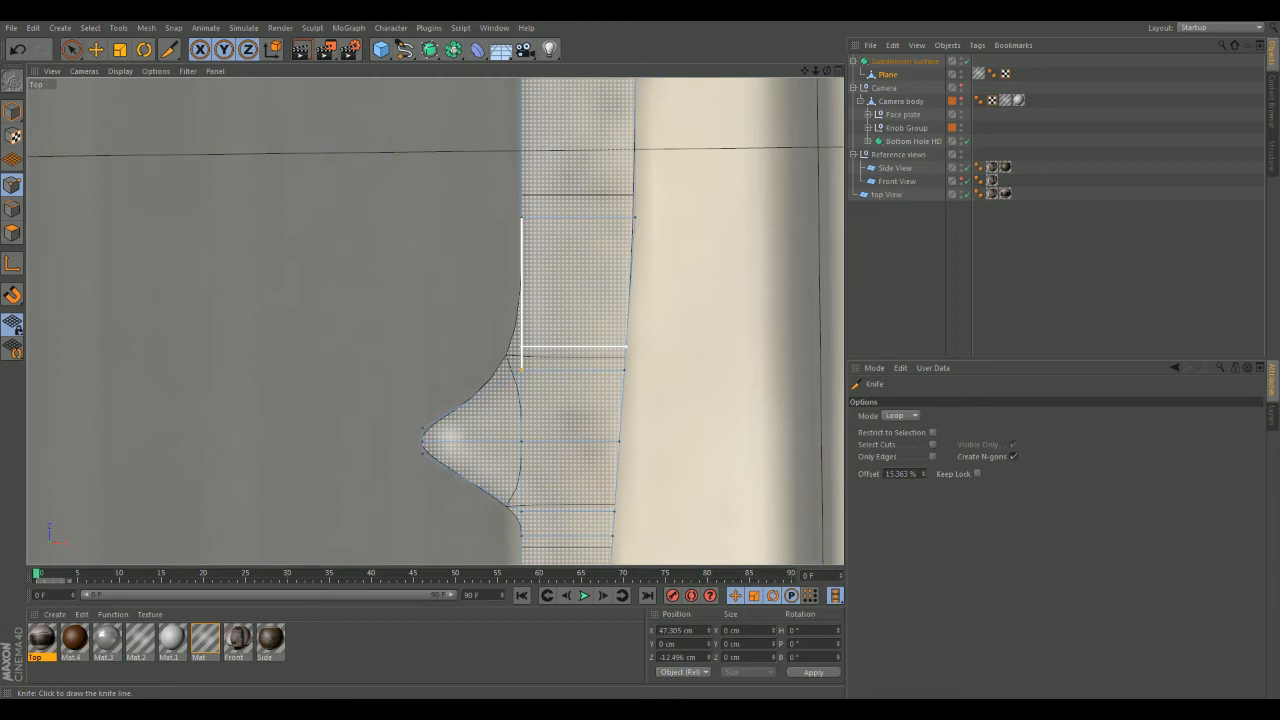
{"action": "left_click", "coordinate": [520, 369]}
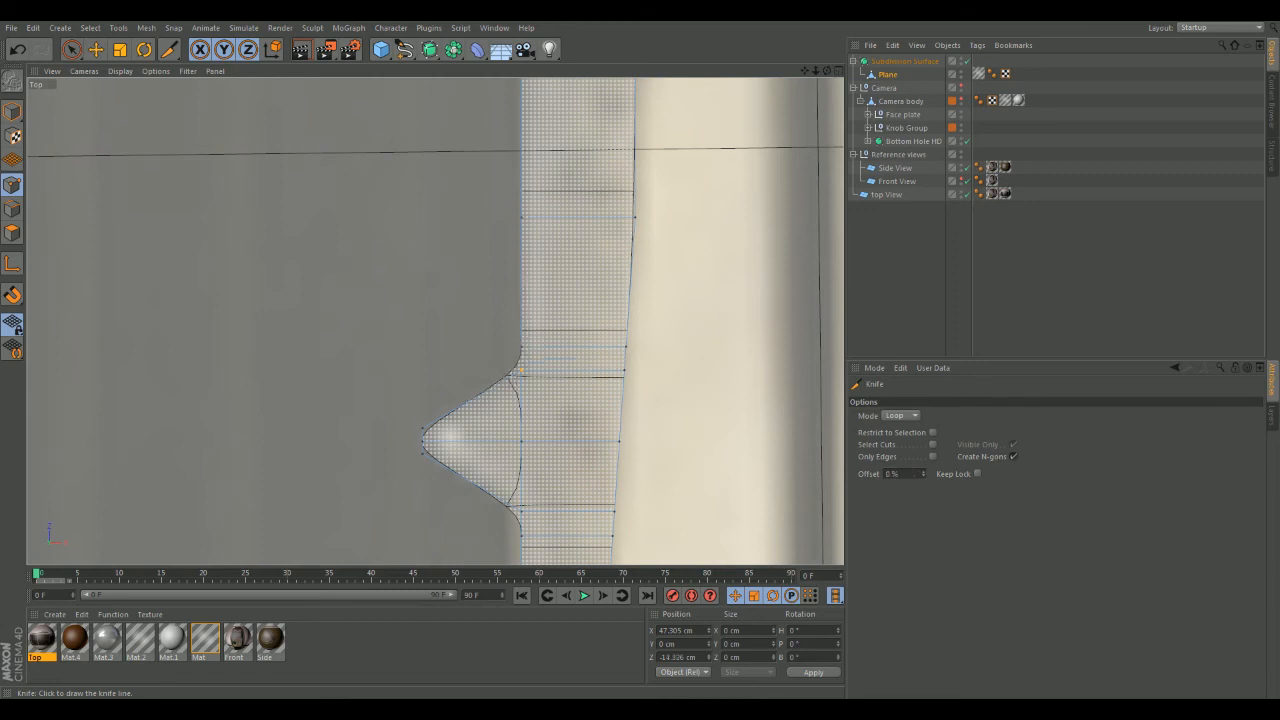
- Take Plane out of the Subdivision Surface to compare the unsmoothed frame, and put it back under it
{"action": "middle_click_drag", "start_coordinate": [522, 367], "coordinate": [572, 268], "text": "alt"}
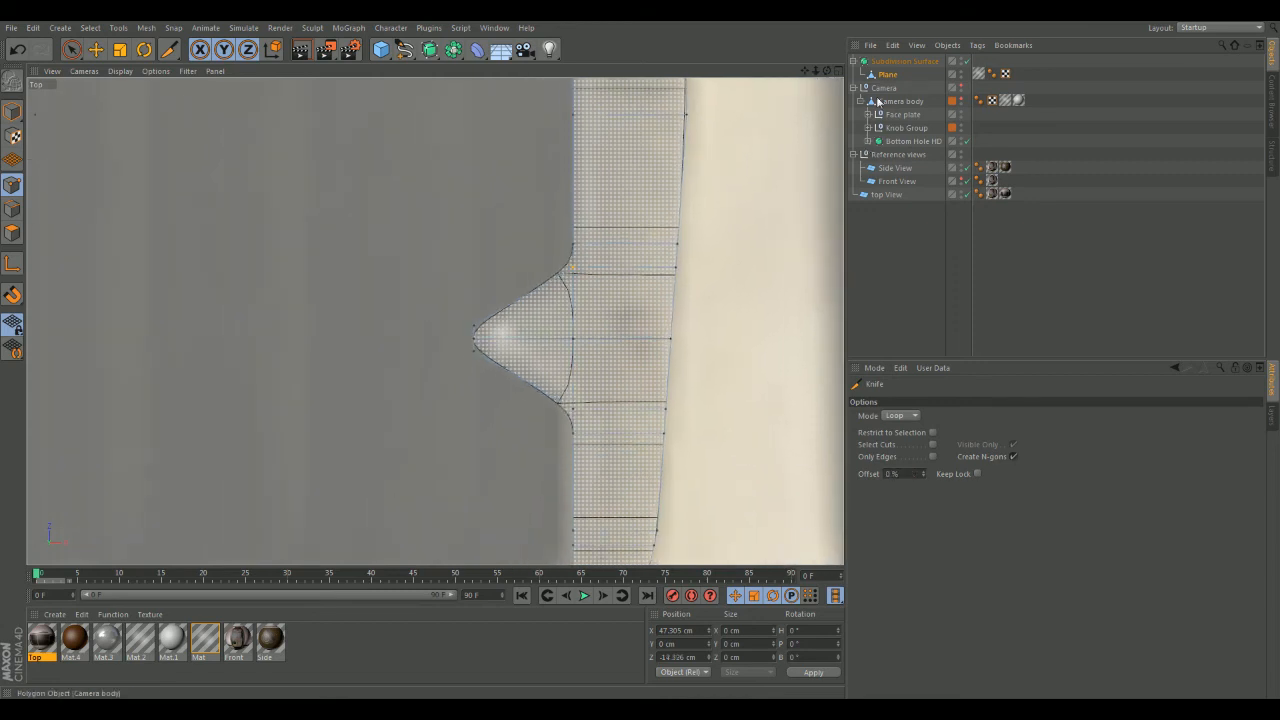
{"action": "left_click_drag", "start_coordinate": [884, 77], "coordinate": [877, 247]}
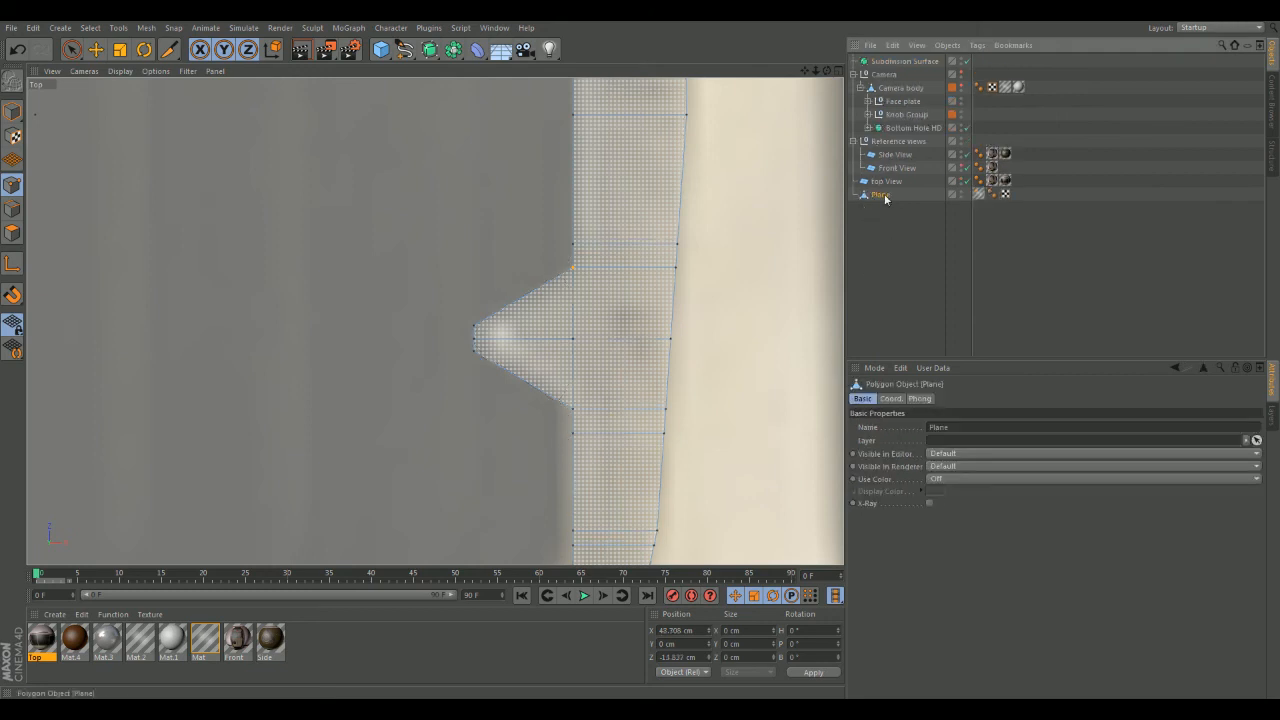
{"action": "left_click_drag", "start_coordinate": [893, 64], "coordinate": [893, 63]}
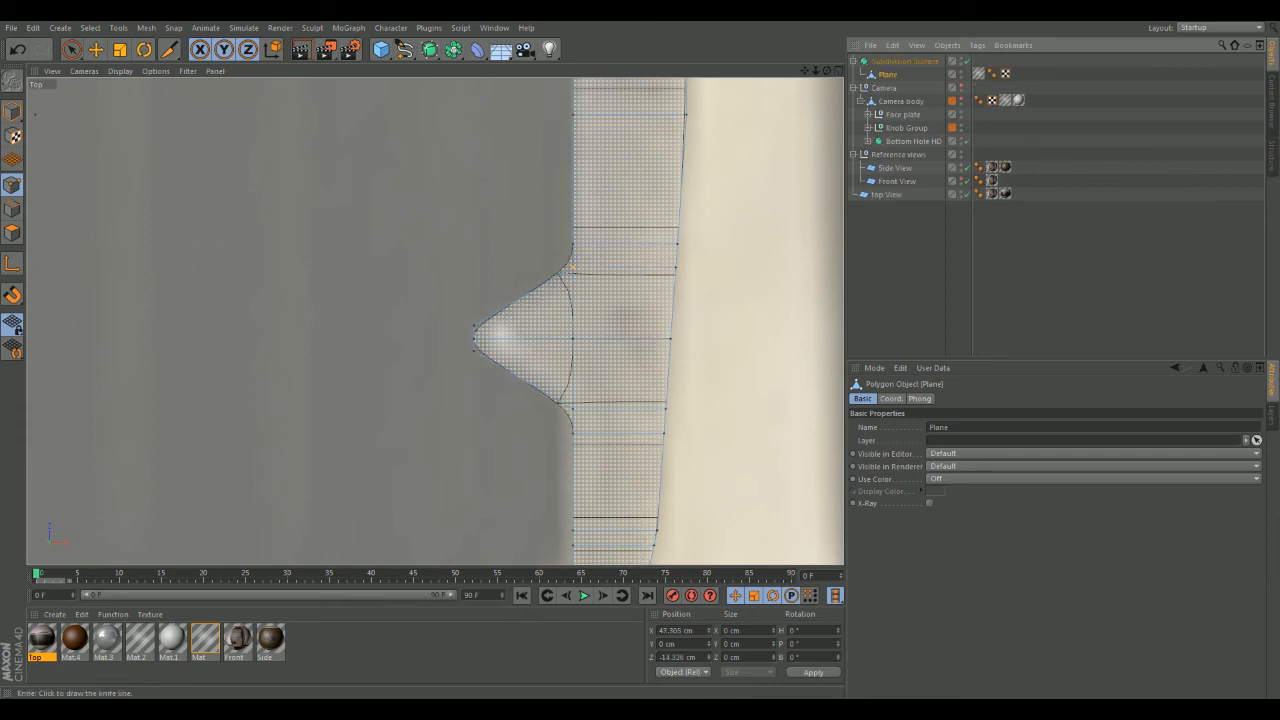
{"action": "scroll", "coordinate": [697, 374], "scroll_direction": "down", "scroll_amount": 10}
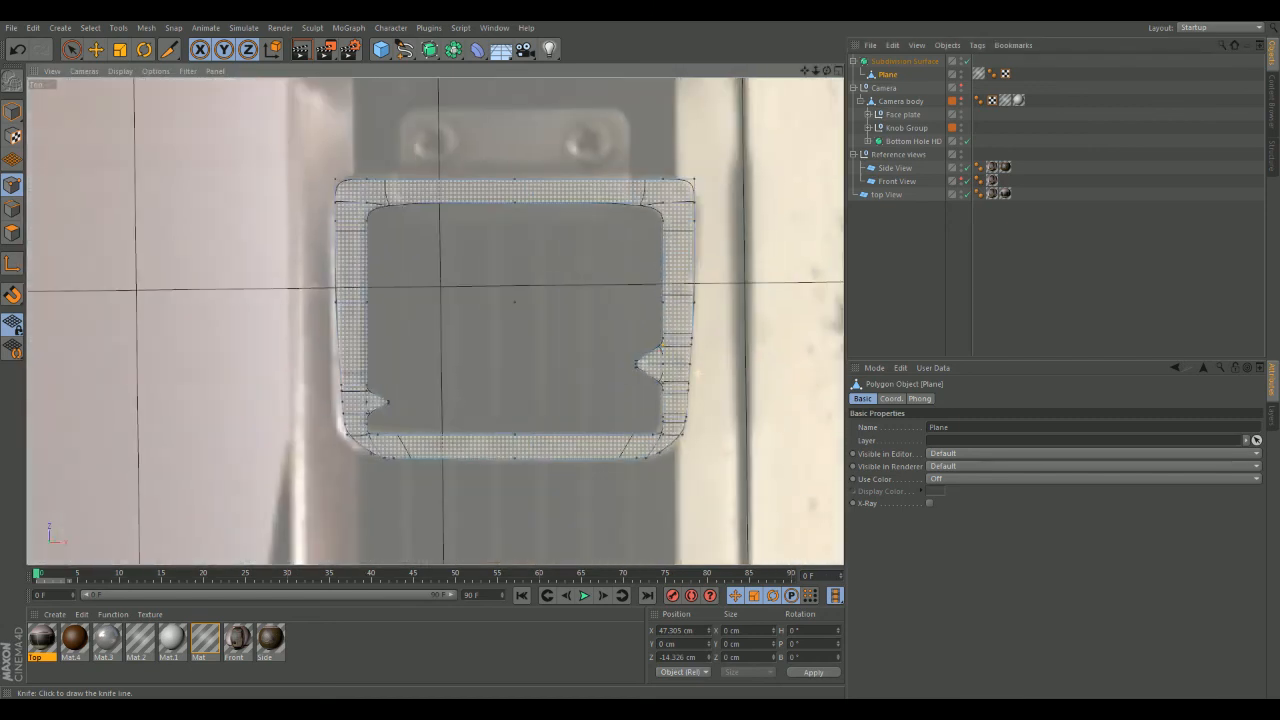
{"action": "scroll", "coordinate": [700, 374], "scroll_direction": "up", "scroll_amount": 3}
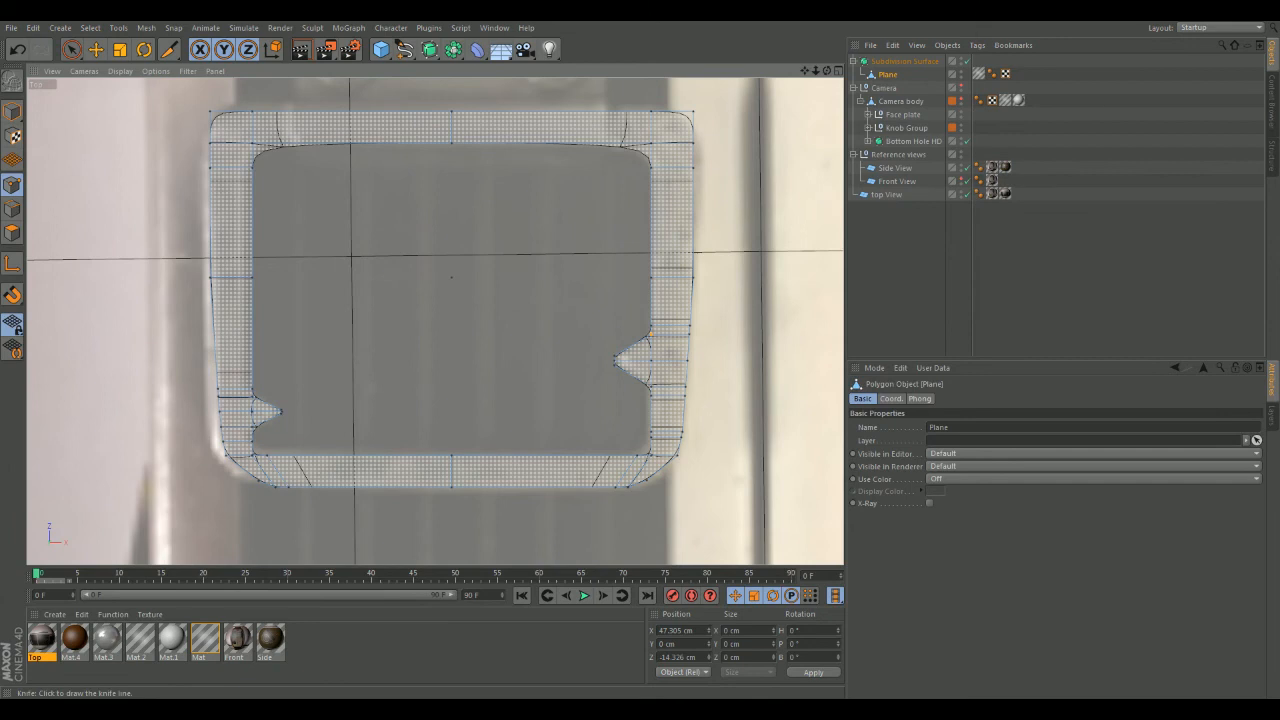
- Switch to the perspective view and take Plane out of the Subdivision Surface to the end of the object hierarchy
{"action": "middle_click", "coordinate": [650, 332]}
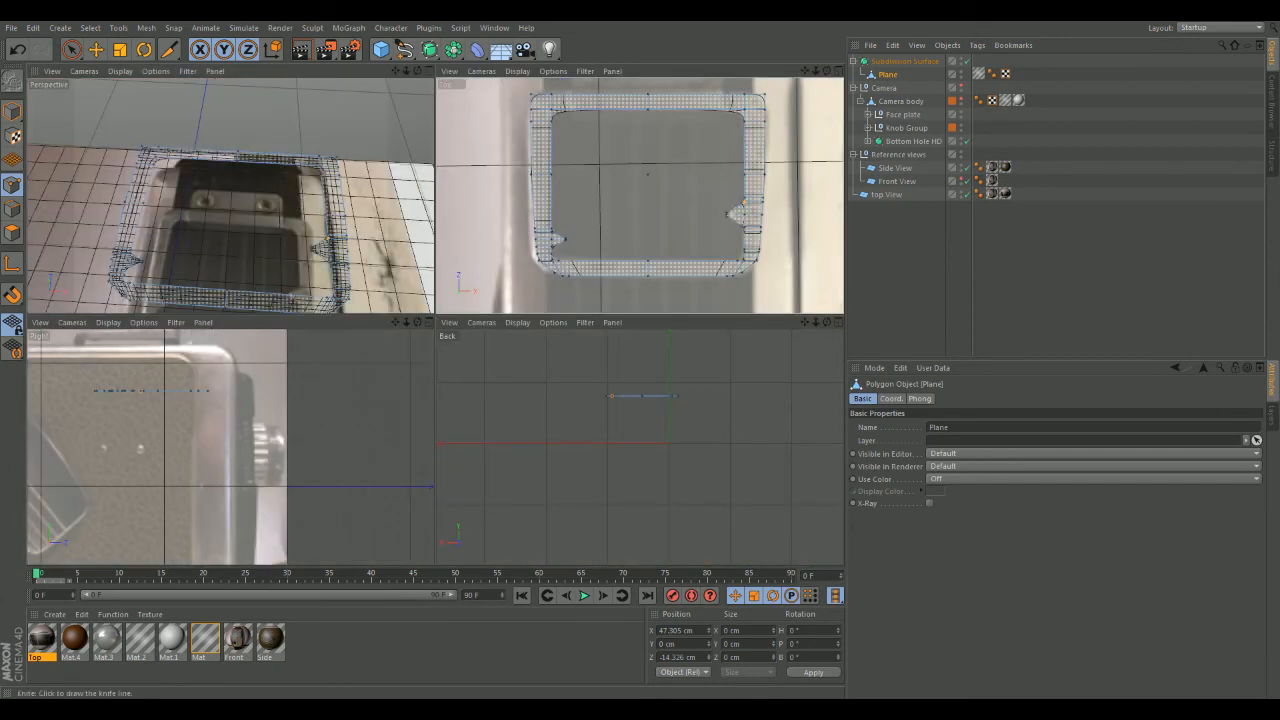
{"action": "middle_click", "coordinate": [368, 208]}
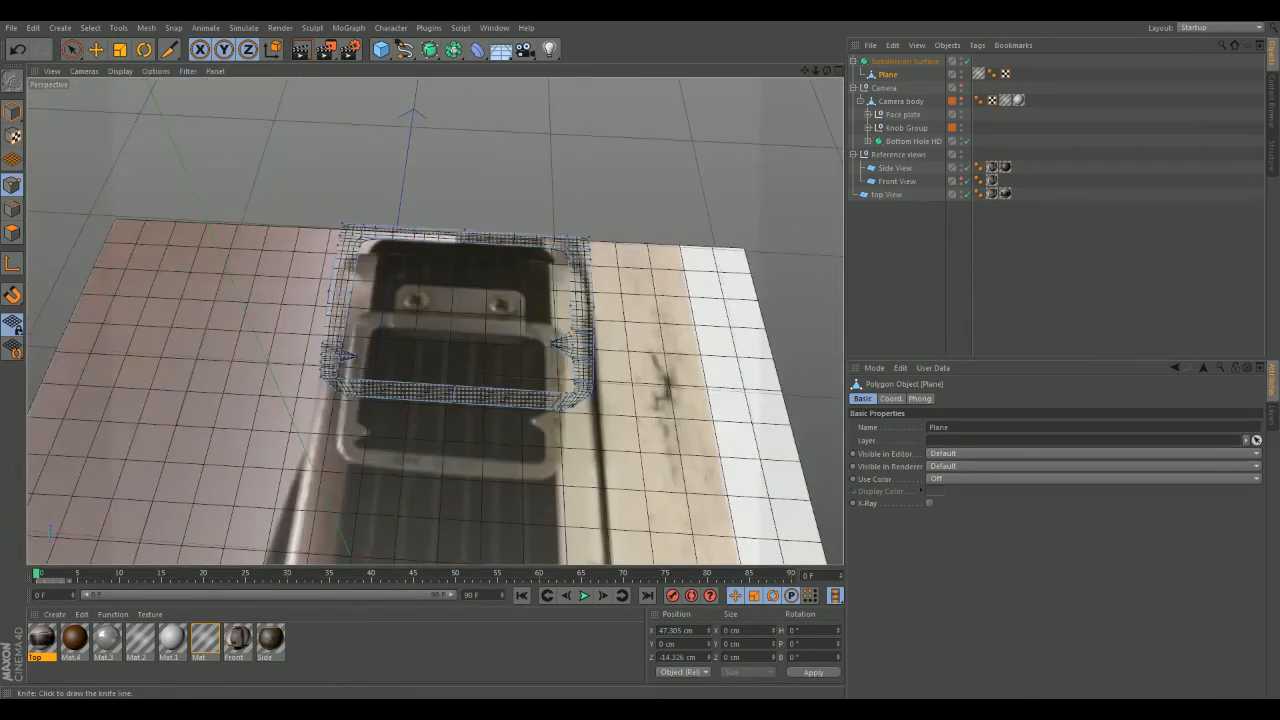
{"action": "left_click_drag", "start_coordinate": [887, 75], "coordinate": [890, 228]}
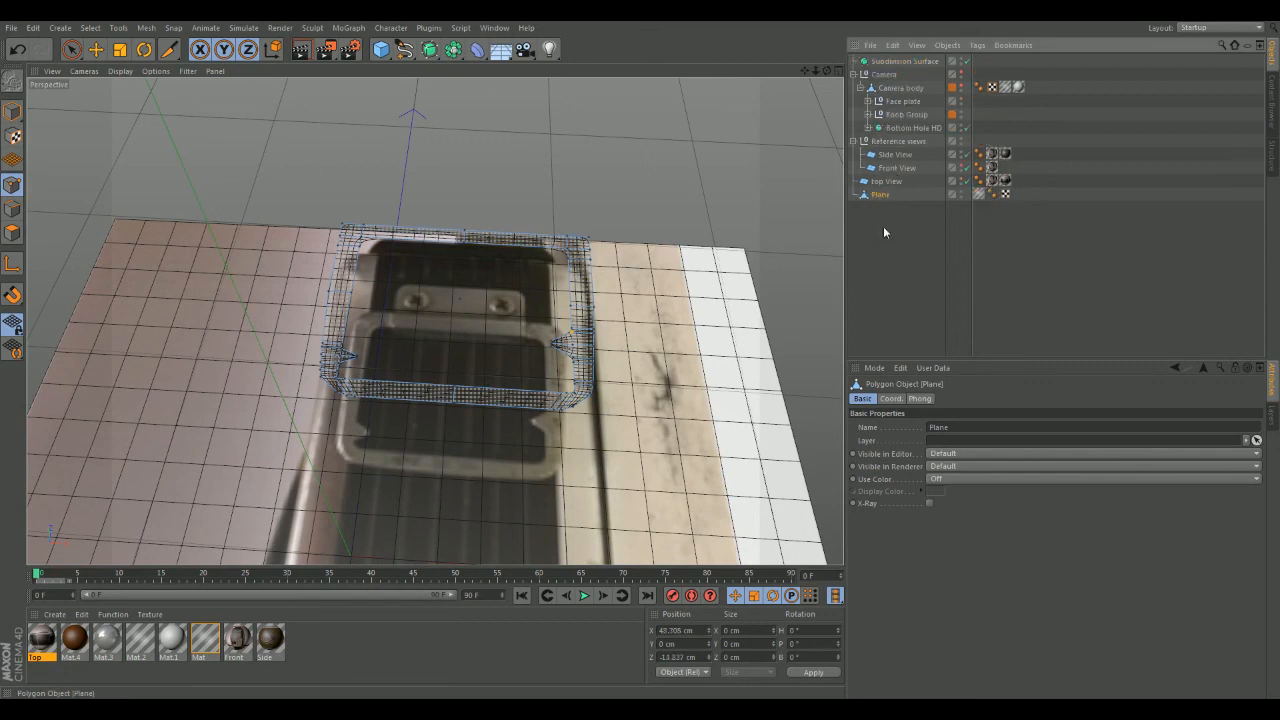
{"action": "left_click_drag", "start_coordinate": [572, 331], "coordinate": [480, 245], "text": "alt"}
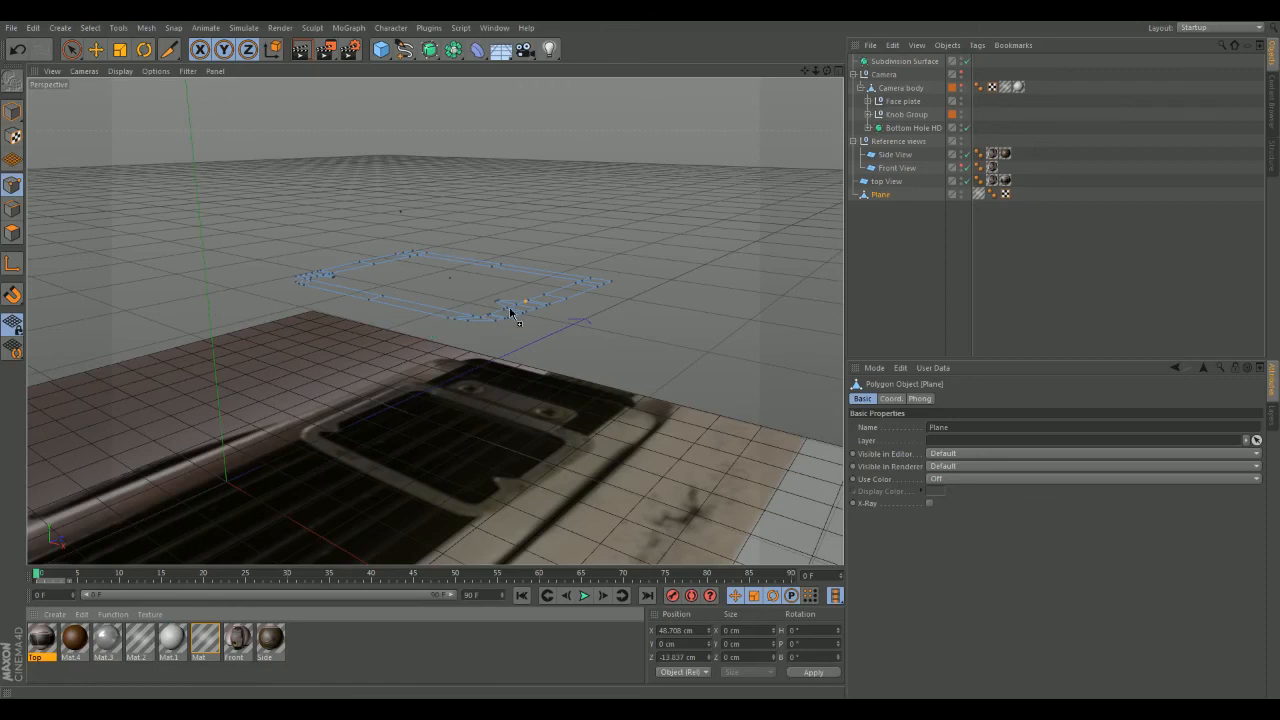
- Select the whole buckle frame in Model mode with the Move tool and apply material Mat.1 to it
{"action": "left_click", "coordinate": [12, 111]}
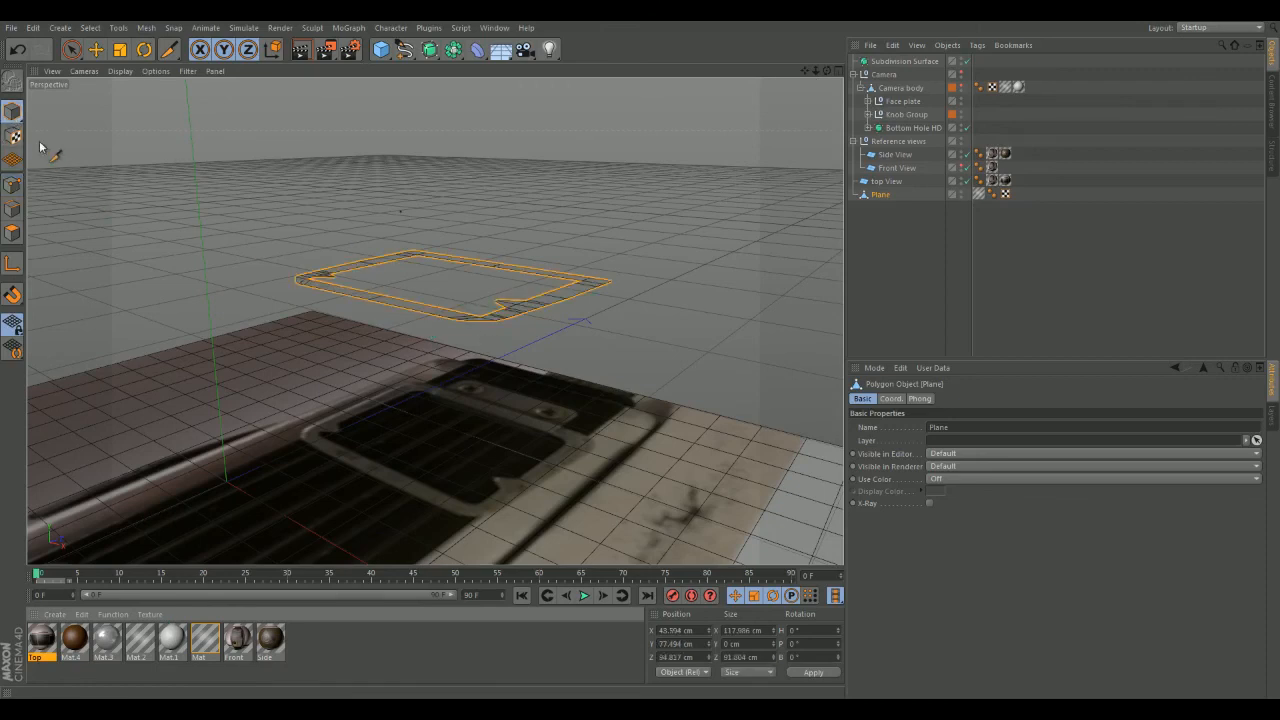
{"action": "left_click", "coordinate": [95, 49]}
{"action": "left_click", "coordinate": [178, 184]}
{"action": "left_click", "coordinate": [433, 316]}
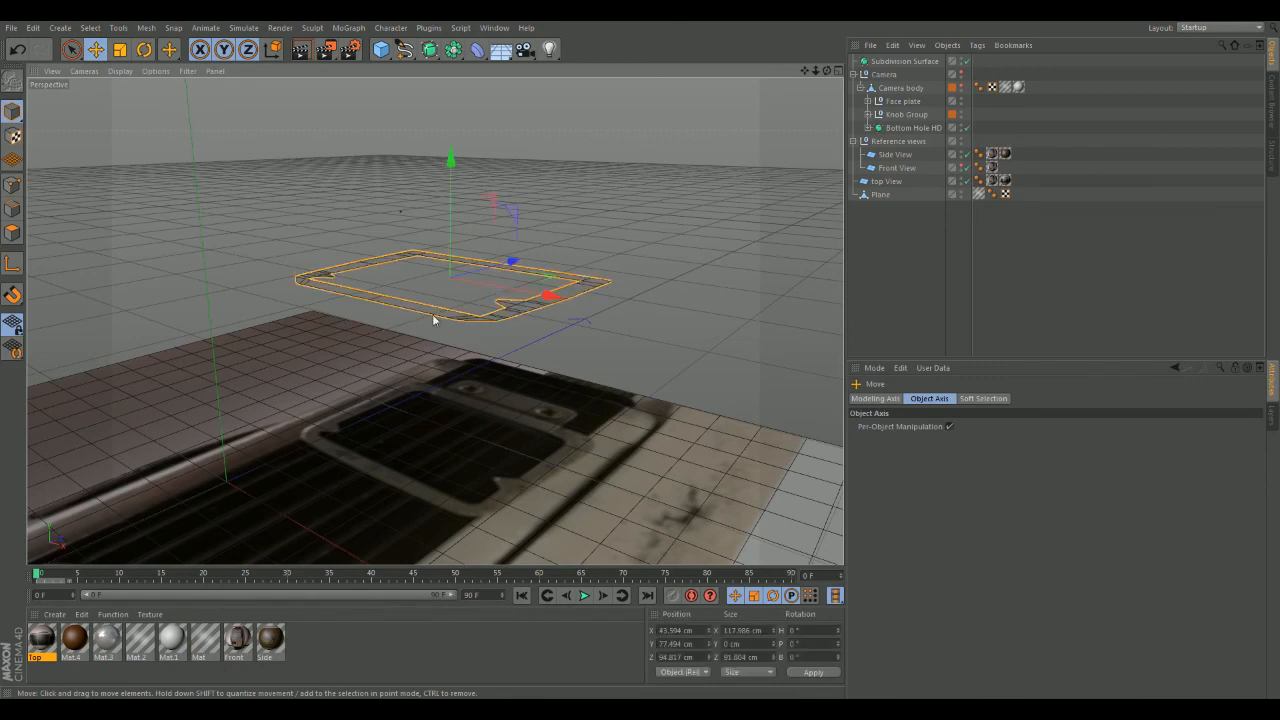
{"action": "left_click_drag", "start_coordinate": [166, 646], "coordinate": [422, 308]}
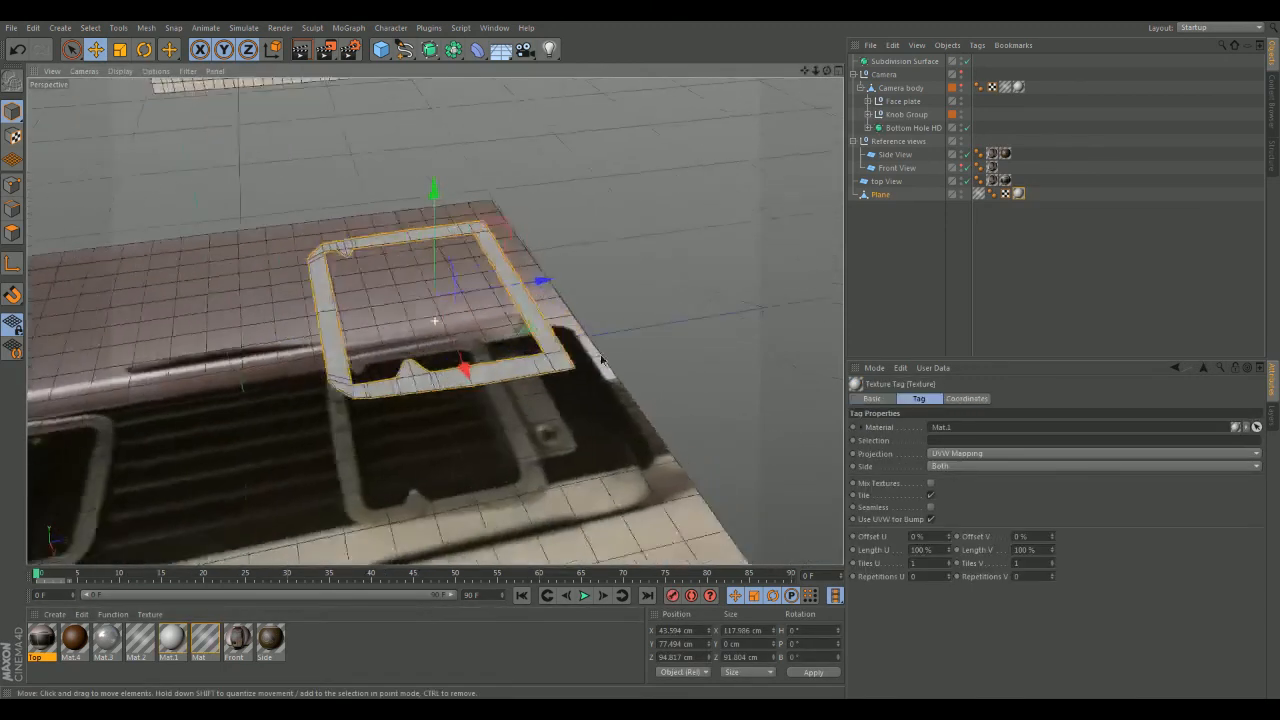
{"action": "left_click_drag", "start_coordinate": [601, 360], "coordinate": [735, 304], "text": "alt"}
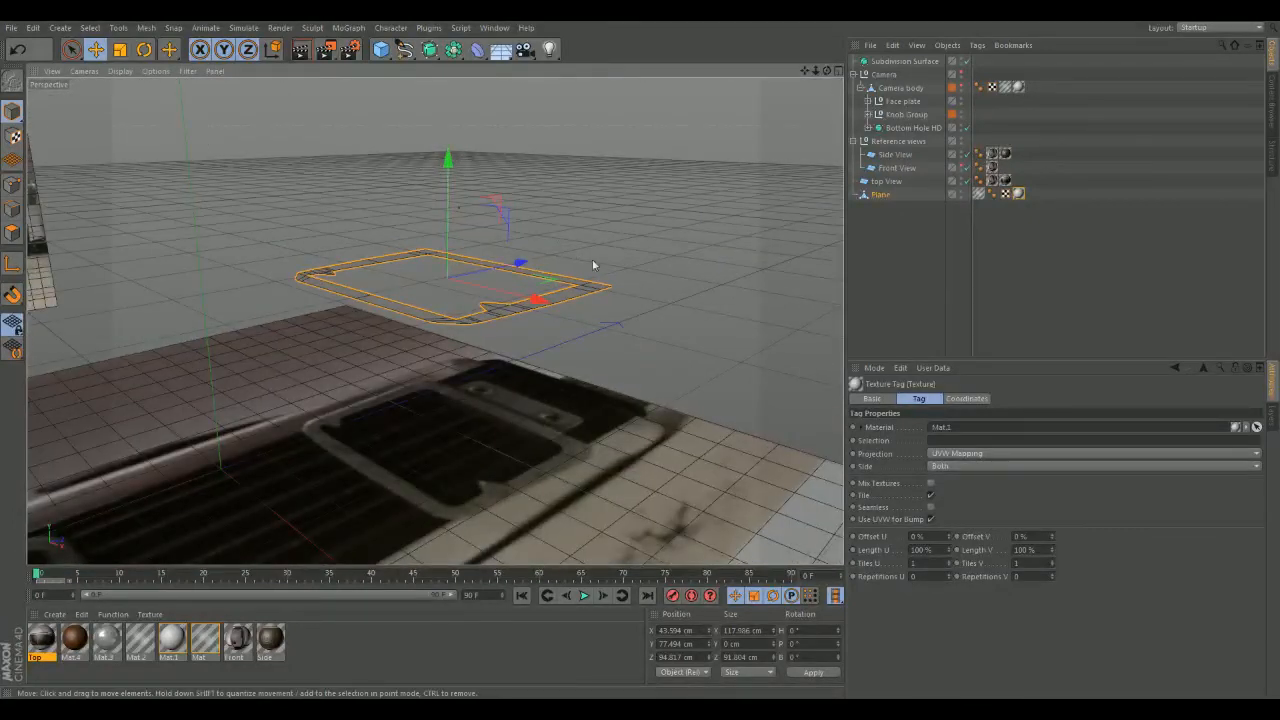
{"action": "right_click", "coordinate": [682, 219]}
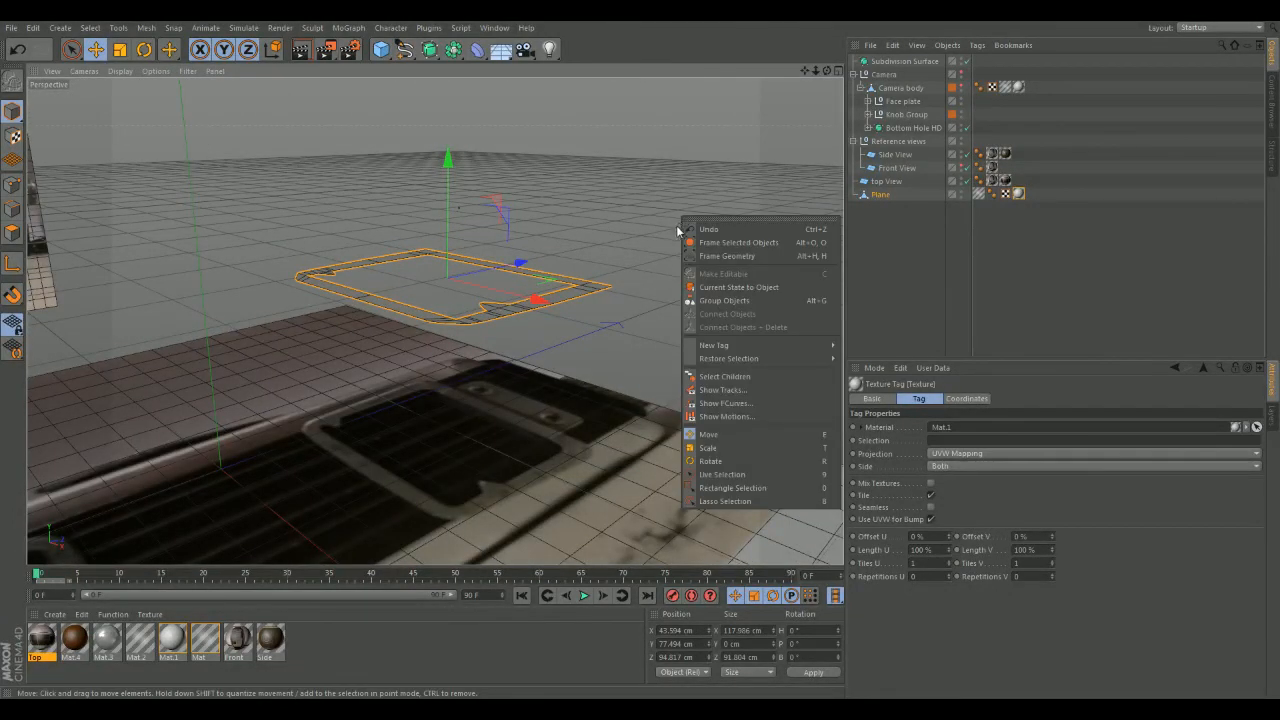
{"action": "left_click", "coordinate": [432, 54]}
{"action": "left_click", "coordinate": [430, 50]}
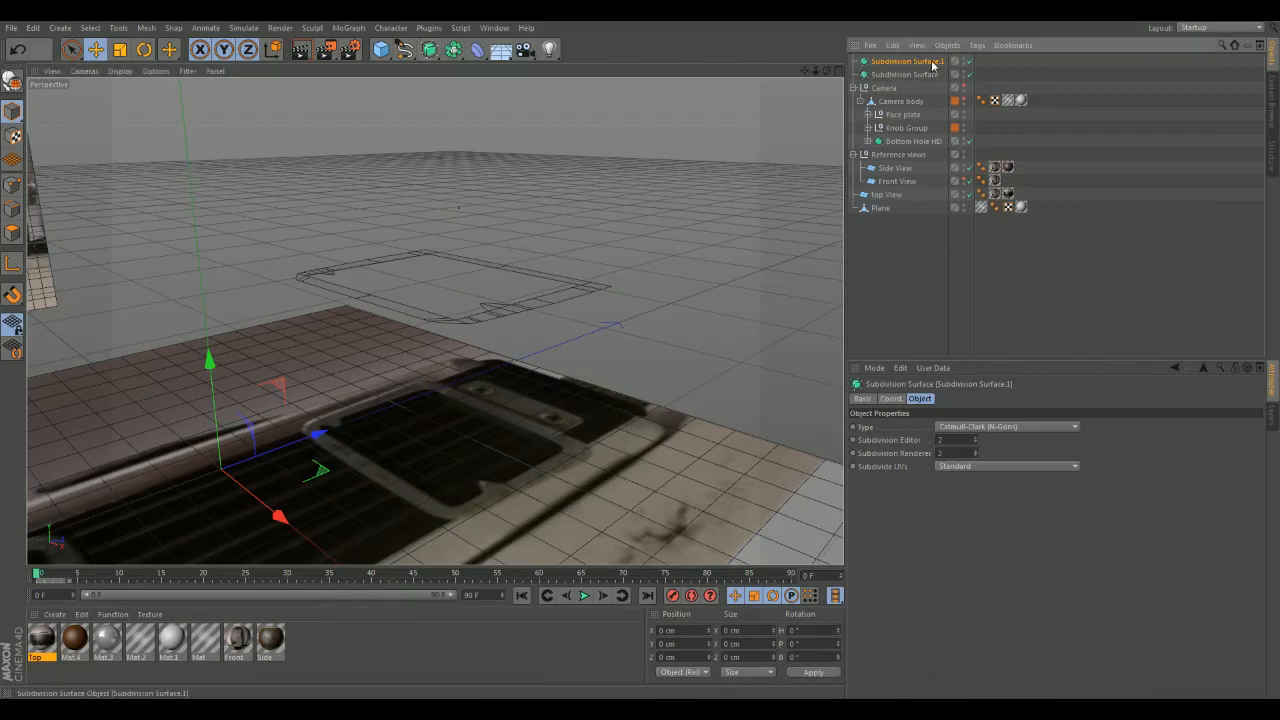
{"action": "key", "text": "Delete"}
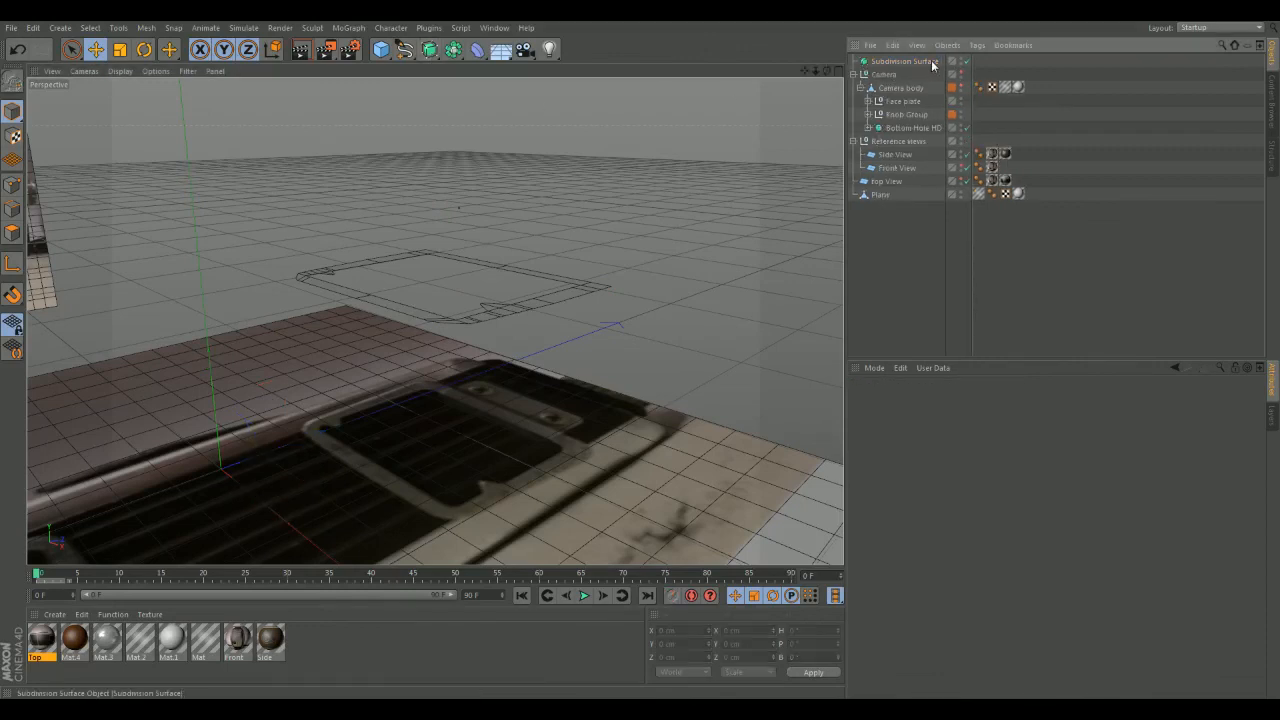
- Try to give the buckle frame thickness by placing Plane under a new Extrude object and adjusting its Z movement
{"action": "left_click", "coordinate": [429, 50]}
{"action": "left_click", "coordinate": [560, 69]}
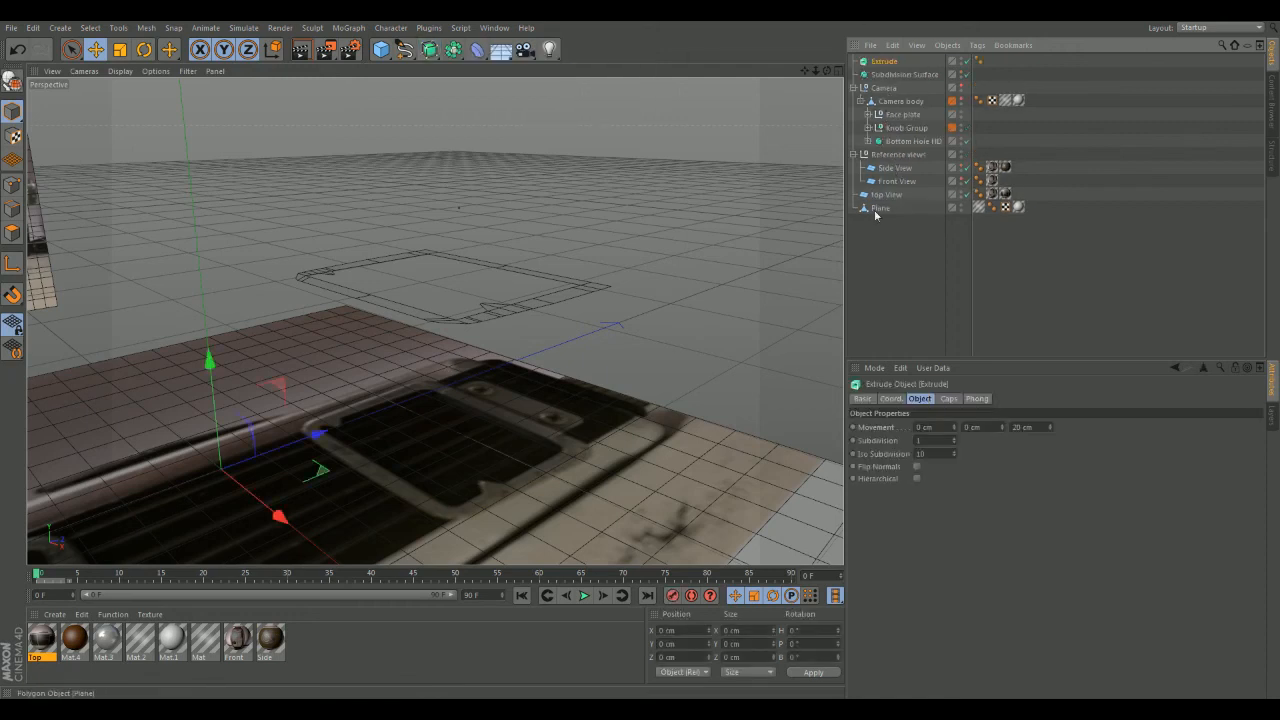
{"action": "left_click_drag", "start_coordinate": [886, 63], "coordinate": [886, 64]}
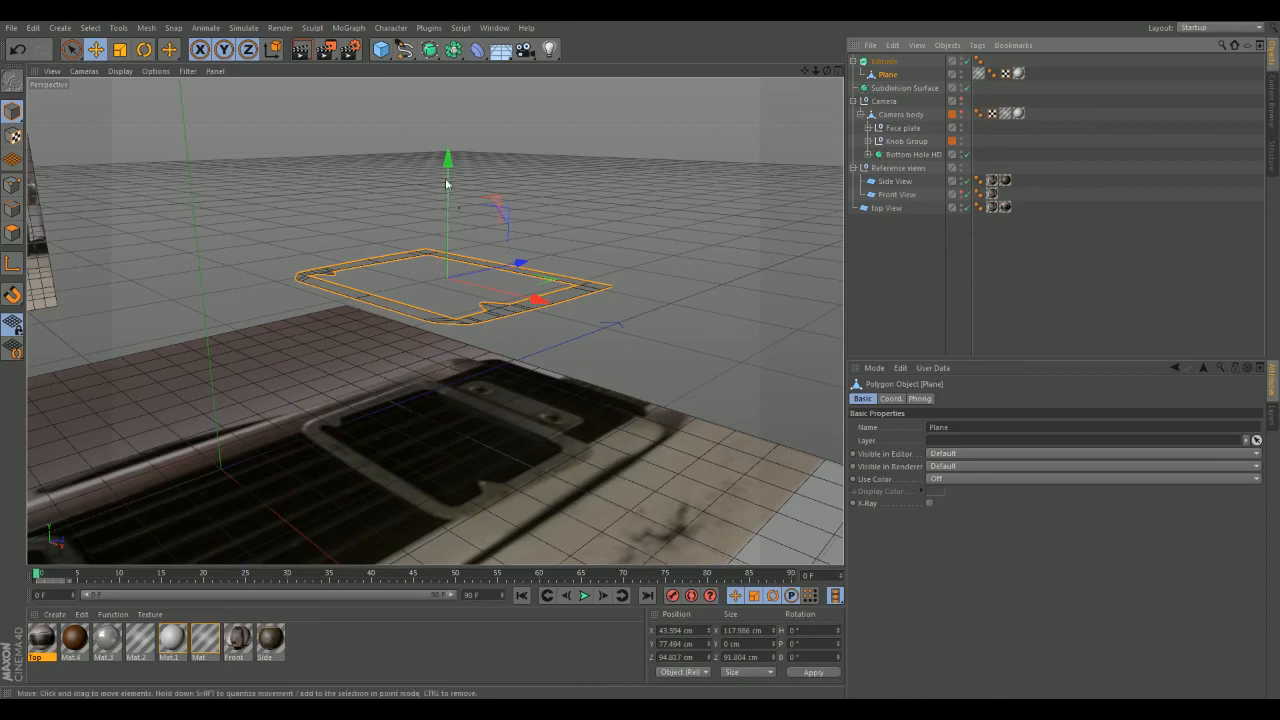
{"action": "left_click_drag", "start_coordinate": [543, 197], "coordinate": [811, 94], "text": "alt"}
{"action": "left_click", "coordinate": [884, 61]}
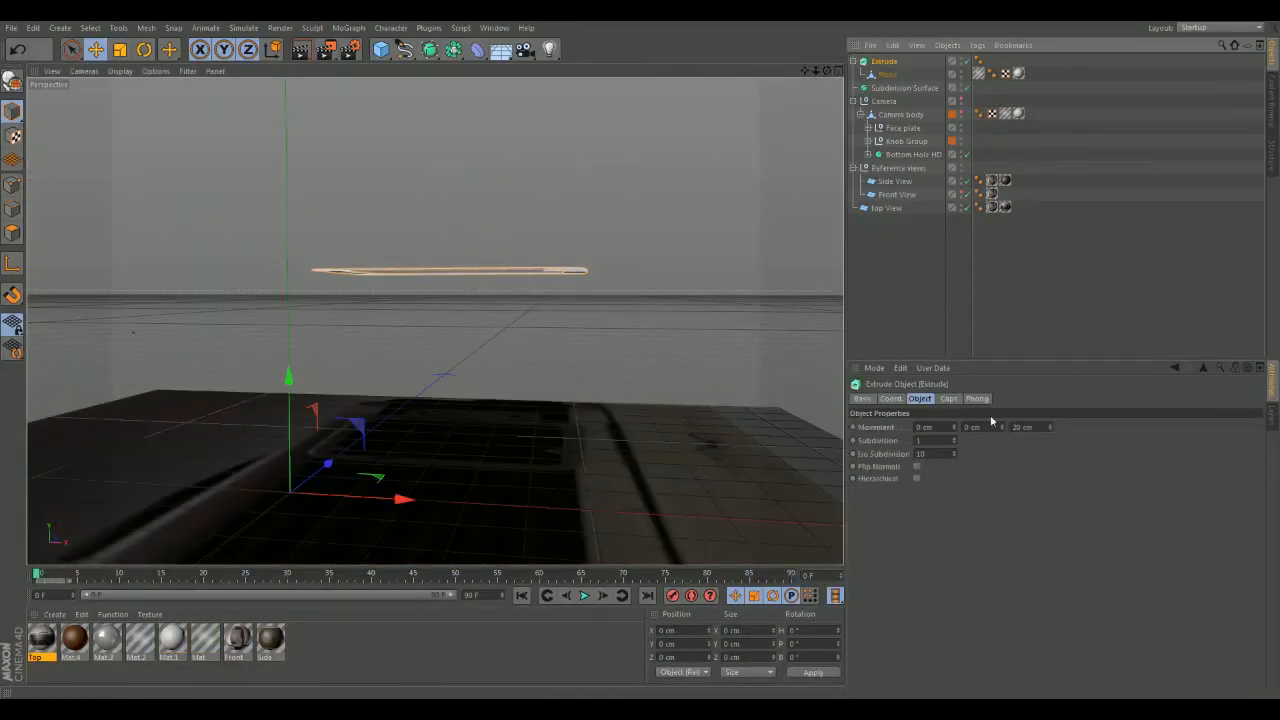
{"action": "mouse_move", "coordinate": [700, 285]}
{"action": "left_mouse_down", "text": "alt"}
{"action": "mouse_move", "coordinate": [706, 331]}
{"action": "mouse_move", "coordinate": [716, 292]}
{"action": "left_mouse_up", "text": "alt"}
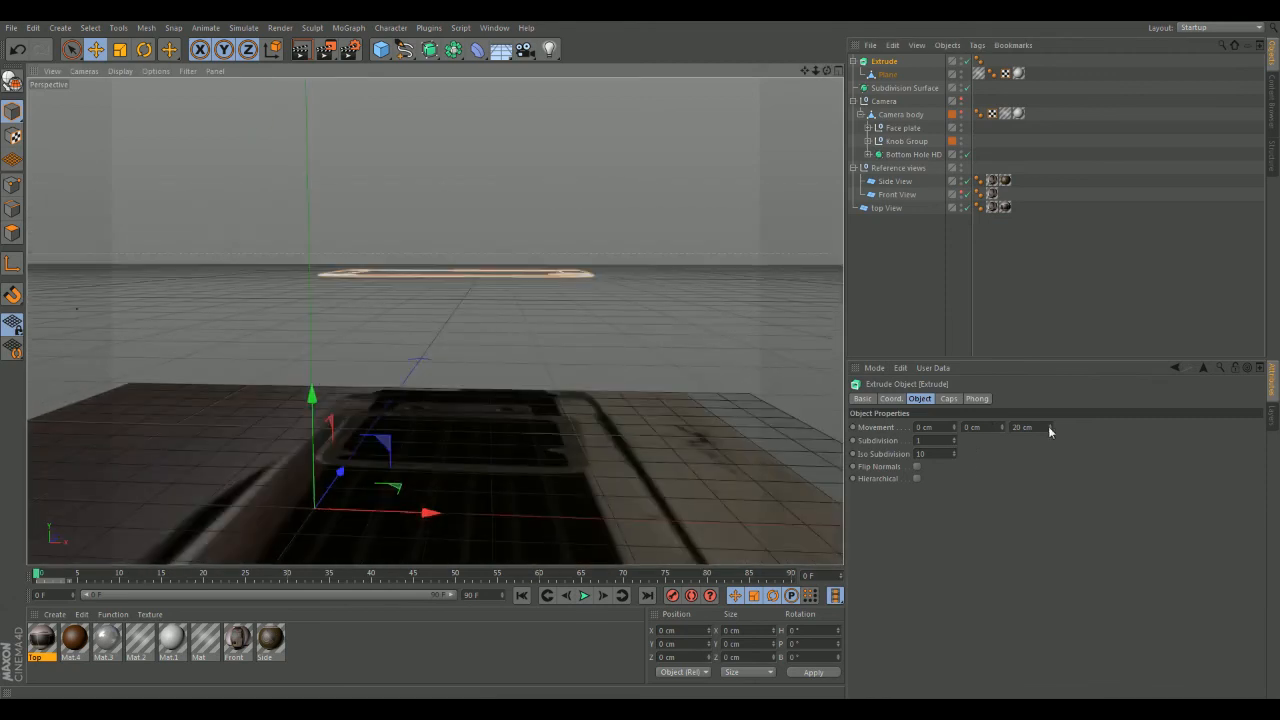
{"action": "left_click_drag", "start_coordinate": [1049, 428], "coordinate": [1049, 415]}
- Undo the Extrude object together with the movement change and Plane's placement under it
{"action": "key", "text": "ctrl+z"}
{"action": "key", "text": "ctrl+z"}
{"action": "key", "text": "ctrl+z"}
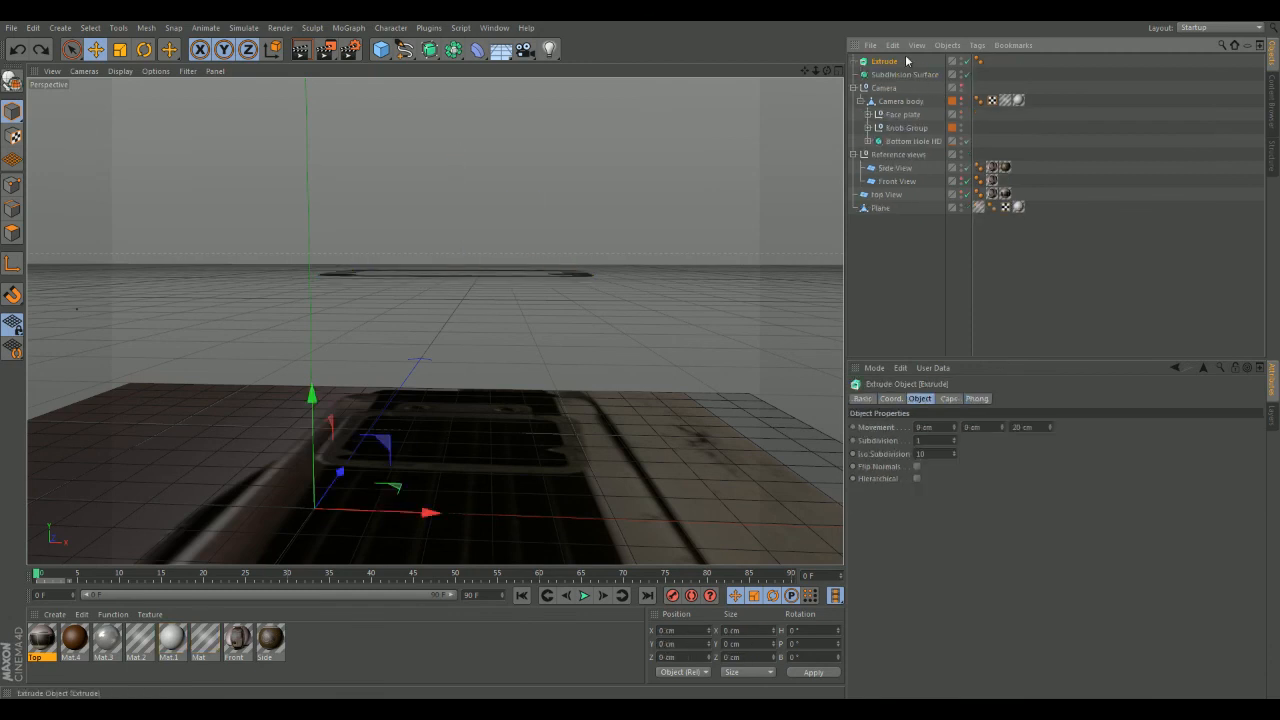
{"action": "key", "text": "ctrl+z"}
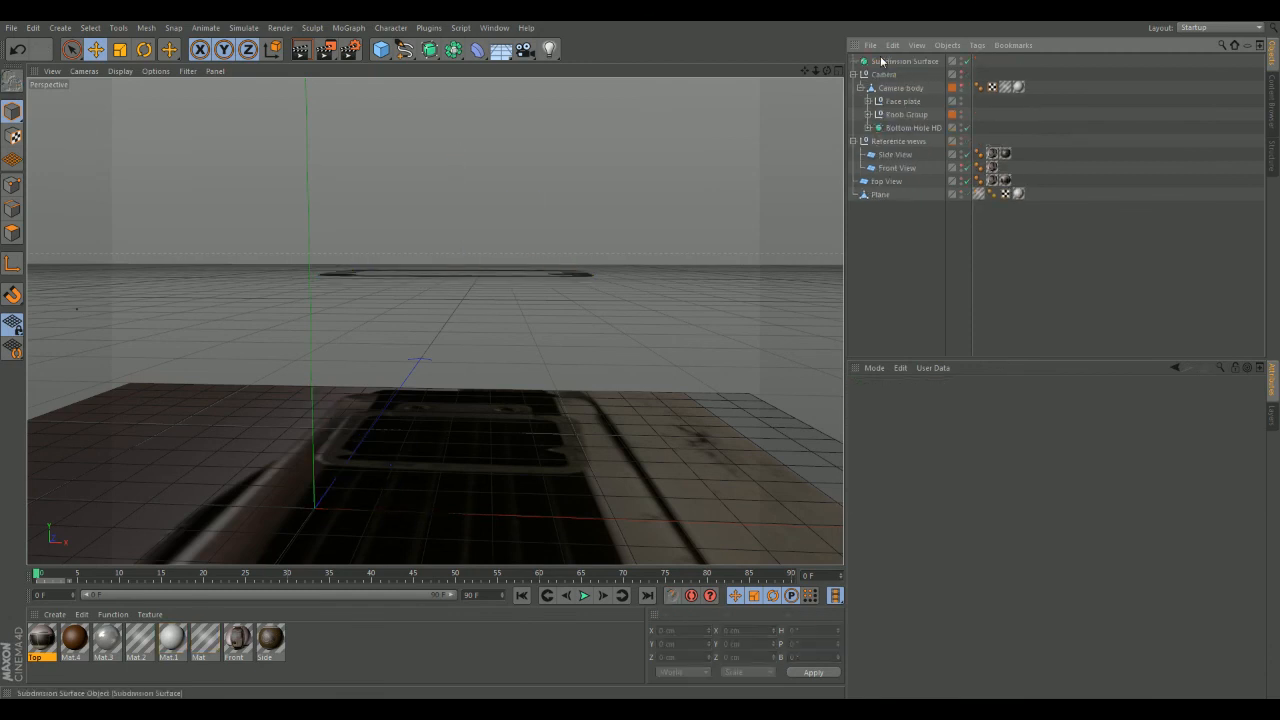
- Select Plane and lasso all of its polygons in Polygons mode
{"action": "left_click_drag", "start_coordinate": [642, 165], "coordinate": [627, 227], "text": "alt"}
{"action": "left_click", "coordinate": [592, 285]}
{"action": "scroll", "coordinate": [590, 287], "scroll_direction": "up", "scroll_amount": 4}
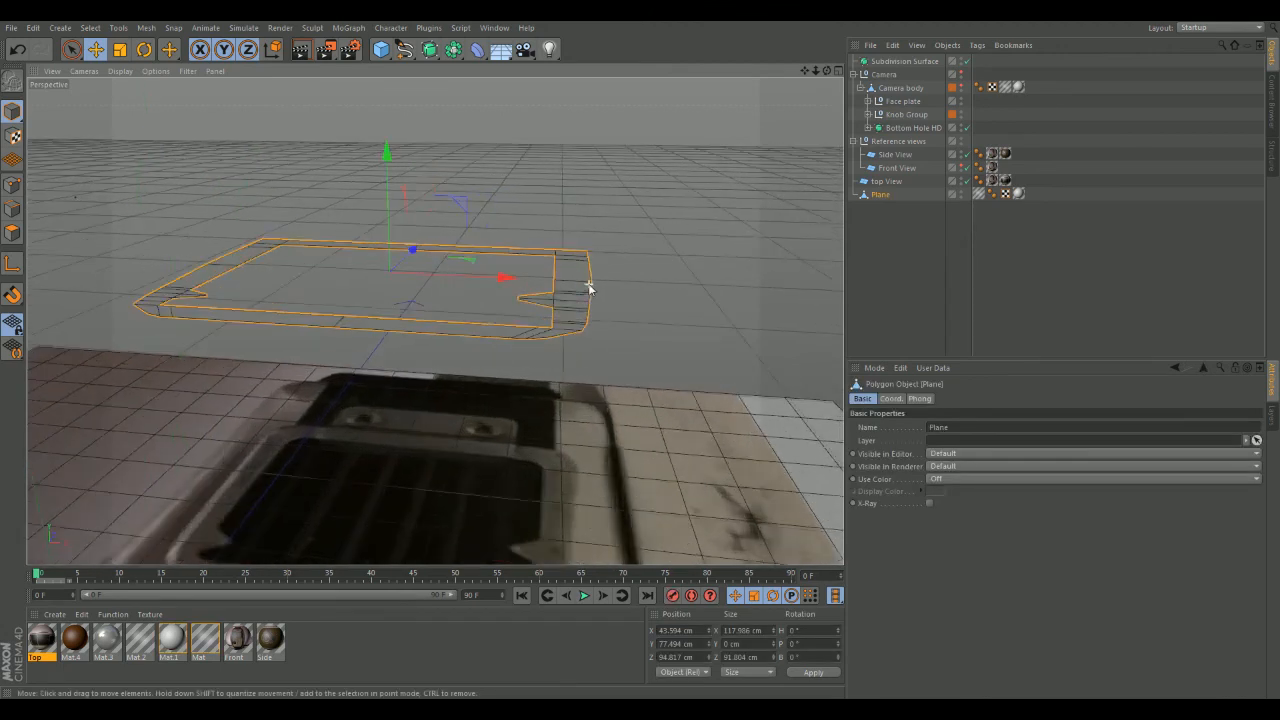
{"action": "left_click", "coordinate": [12, 232]}
{"action": "left_click_drag", "start_coordinate": [215, 261], "coordinate": [243, 228], "text": "alt"}
{"action": "left_click", "coordinate": [71, 49]}
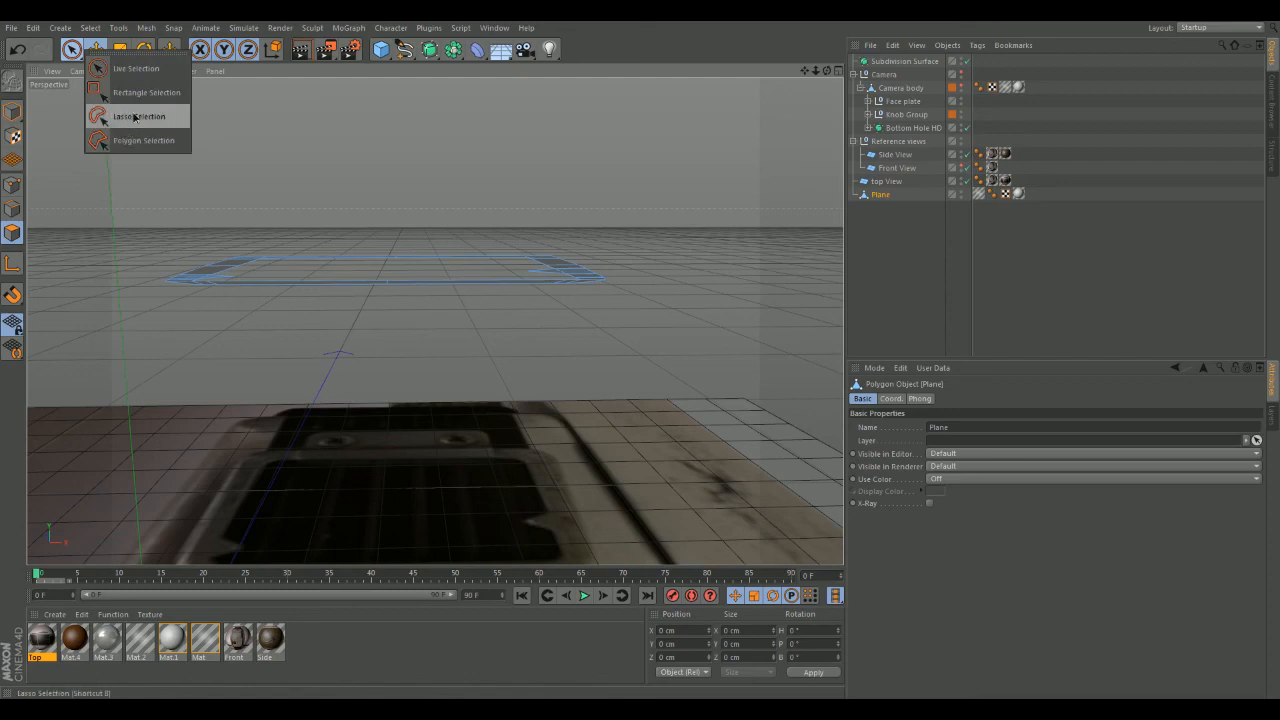
{"action": "left_click", "coordinate": [128, 117]}
{"action": "left_click_drag", "start_coordinate": [302, 178], "coordinate": [332, 176], "text": "alt"}
{"action": "mouse_move", "coordinate": [137, 212]}
{"action": "left_mouse_down"}
{"action": "mouse_move", "coordinate": [656, 412]}
{"action": "mouse_move", "coordinate": [190, 84]}
{"action": "mouse_move", "coordinate": [185, 158]}
{"action": "left_mouse_up"}
- Extrude the selected frame polygons upward by about 5.3 cm with Create Caps enabled
{"action": "left_click_drag", "start_coordinate": [628, 257], "coordinate": [607, 187], "text": "alt"}
{"action": "right_click", "coordinate": [607, 187]}
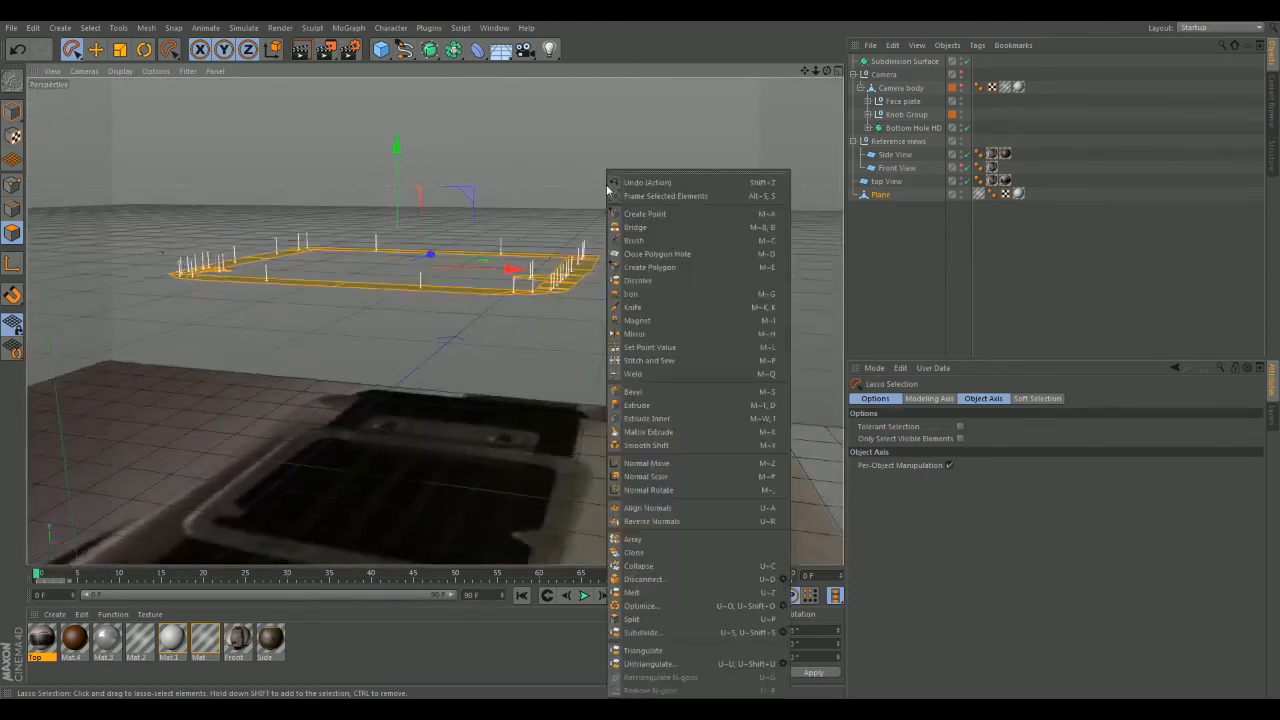
{"action": "left_click", "coordinate": [672, 406]}
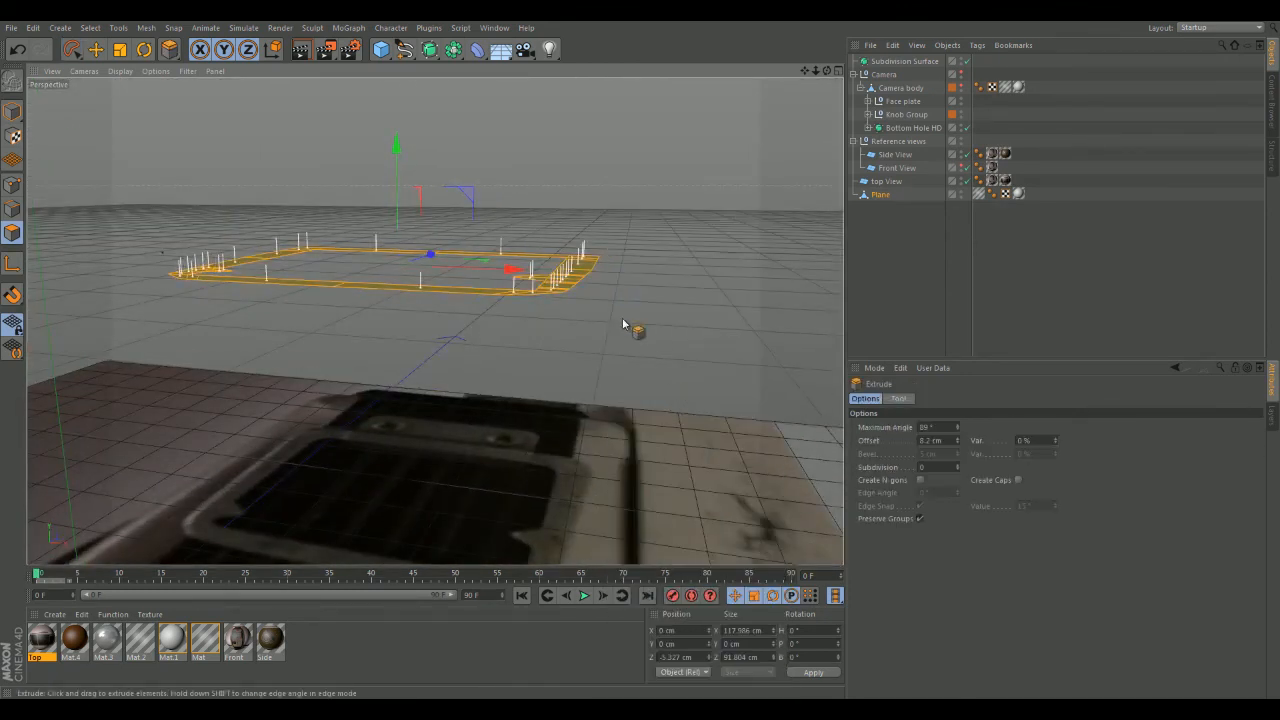
{"action": "left_click", "coordinate": [1019, 483]}
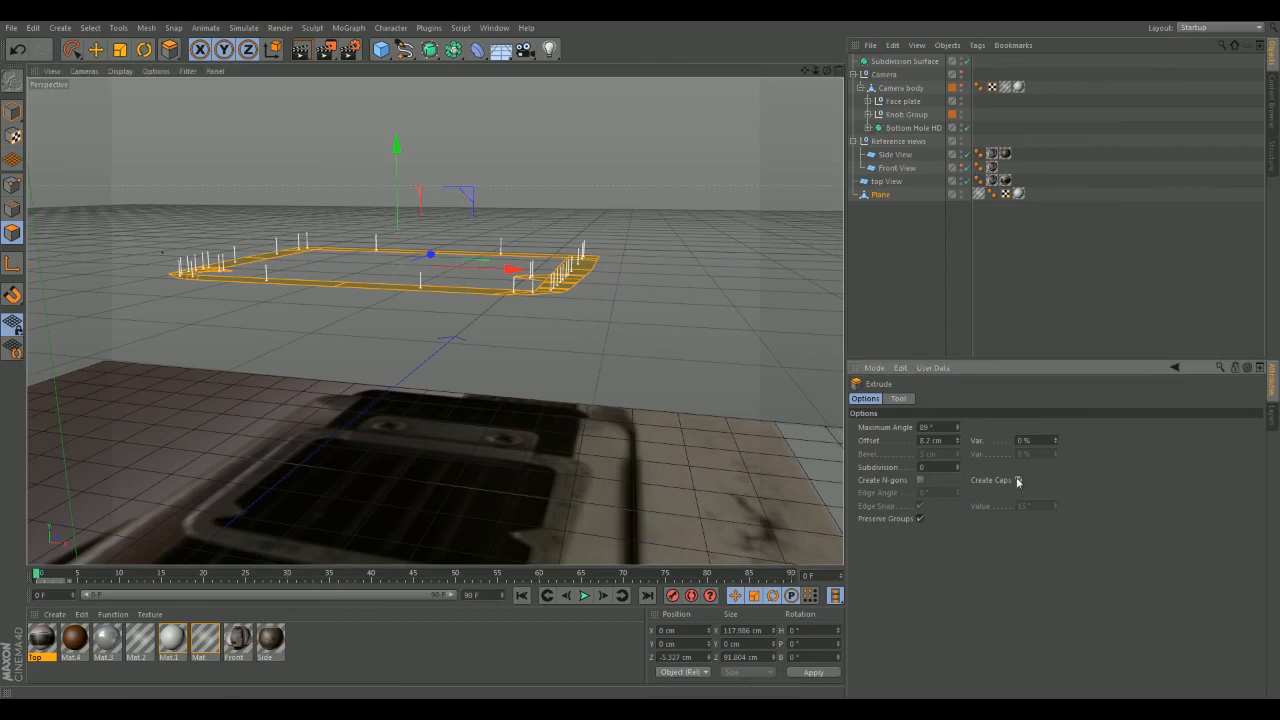
{"action": "left_click_drag", "start_coordinate": [399, 156], "coordinate": [400, 148]}
{"action": "mouse_move", "coordinate": [620, 320]}
{"action": "left_mouse_down"}
{"action": "mouse_move", "coordinate": [606, 320]}
{"action": "mouse_move", "coordinate": [680, 320]}
{"action": "mouse_move", "coordinate": [642, 320]}
{"action": "left_mouse_up"}
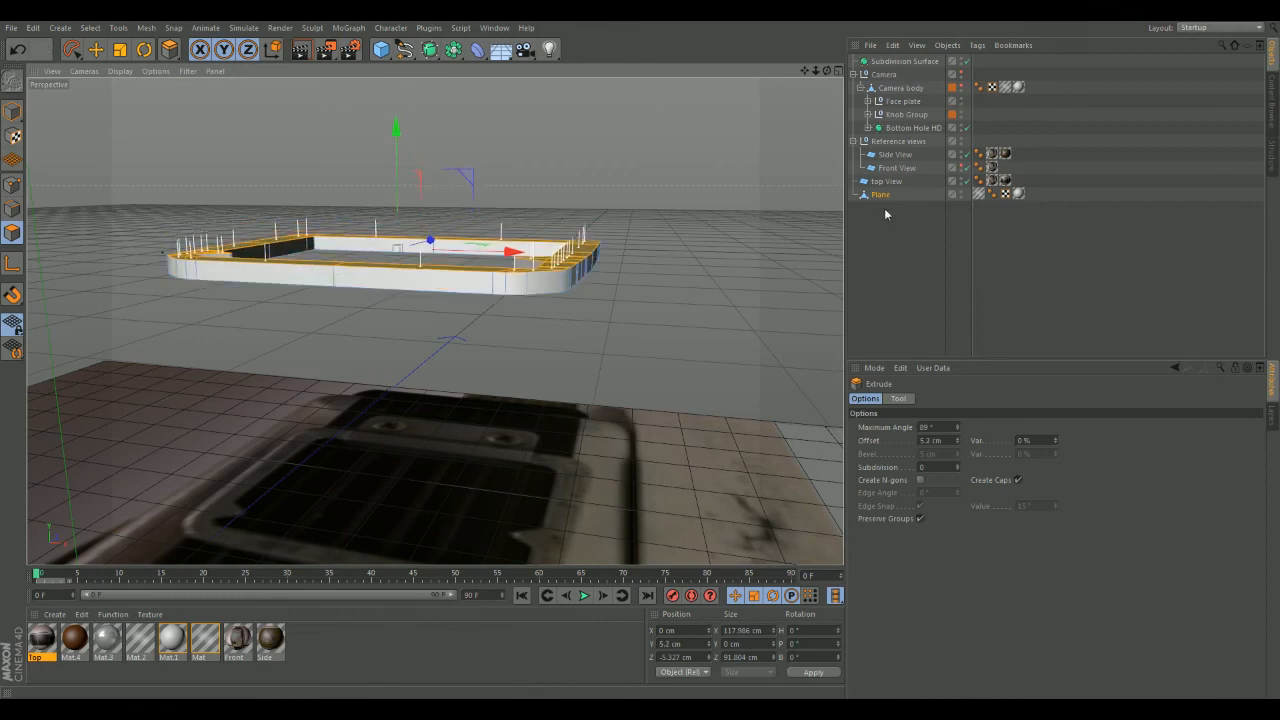
- Place Plane under the Subdivision Surface and extrude the frame's top polygons further upward
{"action": "left_click_drag", "start_coordinate": [876, 196], "coordinate": [884, 62]}
{"action": "left_click_drag", "start_coordinate": [620, 200], "coordinate": [577, 210], "text": "alt"}
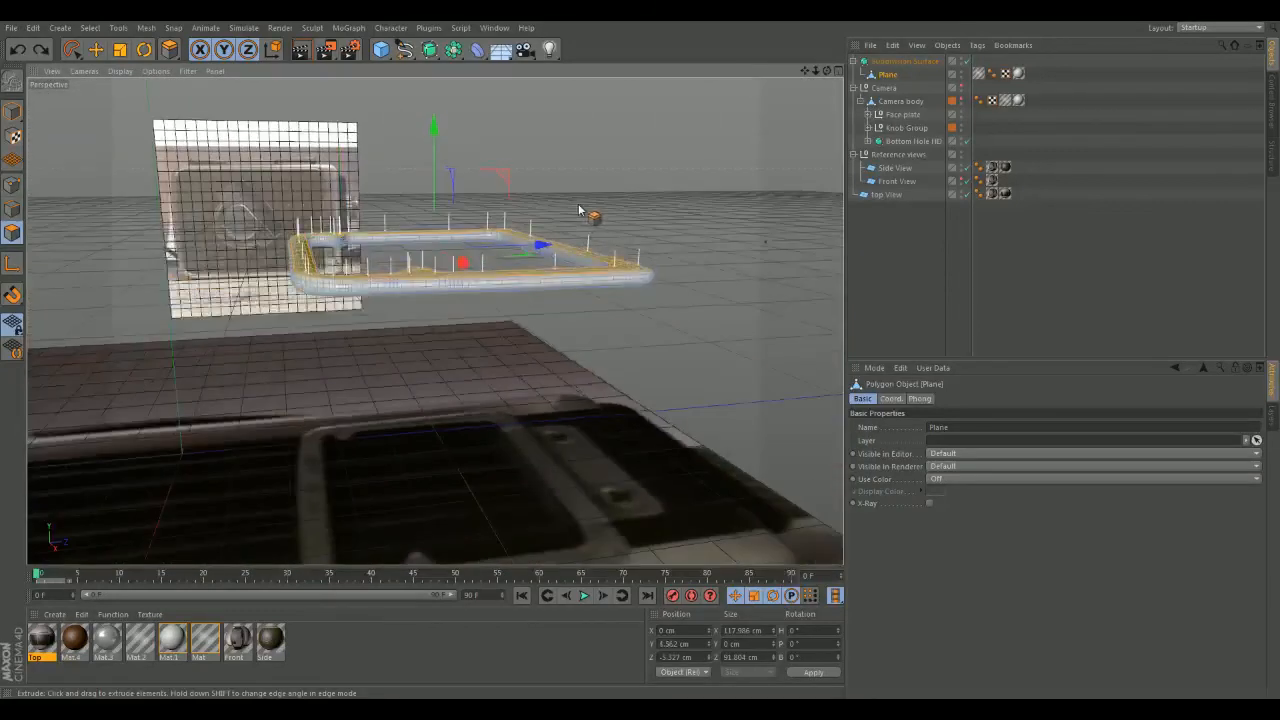
{"action": "left_click_drag", "start_coordinate": [711, 218], "coordinate": [444, 225]}
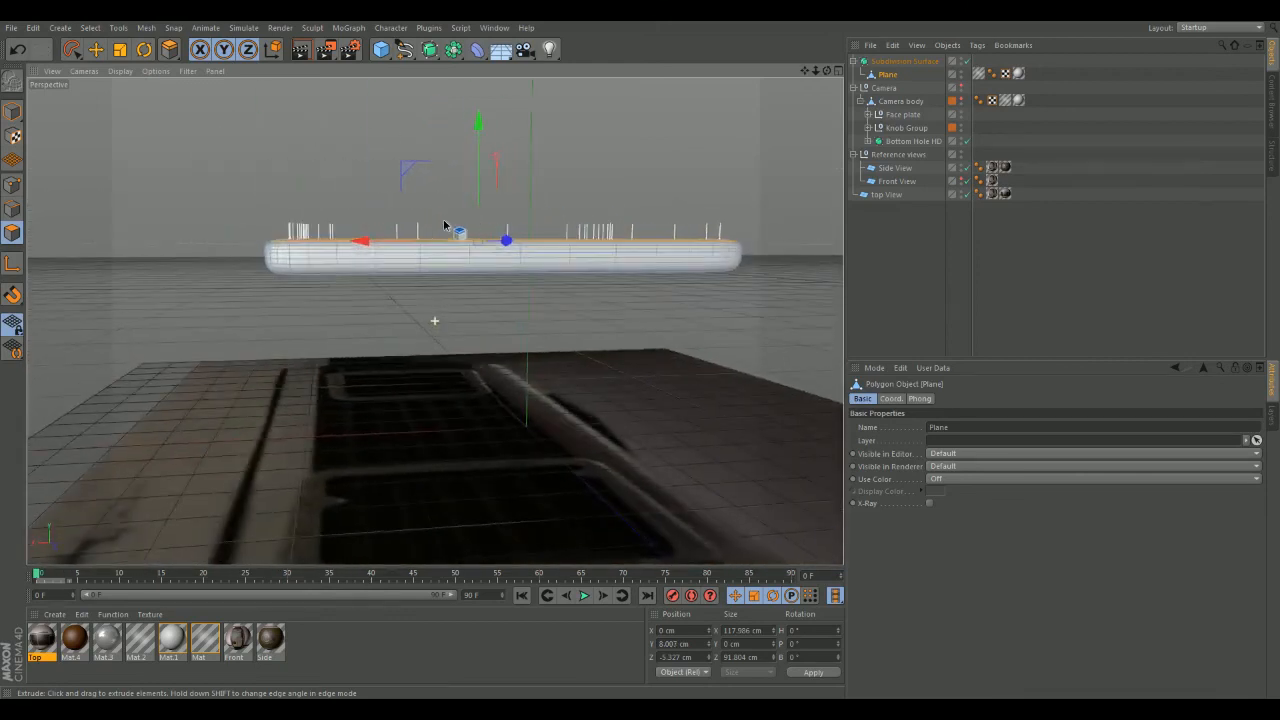
- Take Plane out of the Subdivision Surface to the end of the hierarchy and deselect its polygons, ending with the Move tool active
{"action": "left_click_drag", "start_coordinate": [873, 75], "coordinate": [884, 244]}
{"action": "mouse_move", "coordinate": [310, 166]}
{"action": "left_mouse_down", "text": "alt"}
{"action": "mouse_move", "coordinate": [310, 189]}
{"action": "mouse_move", "coordinate": [309, 160]}
{"action": "left_mouse_up", "text": "alt"}
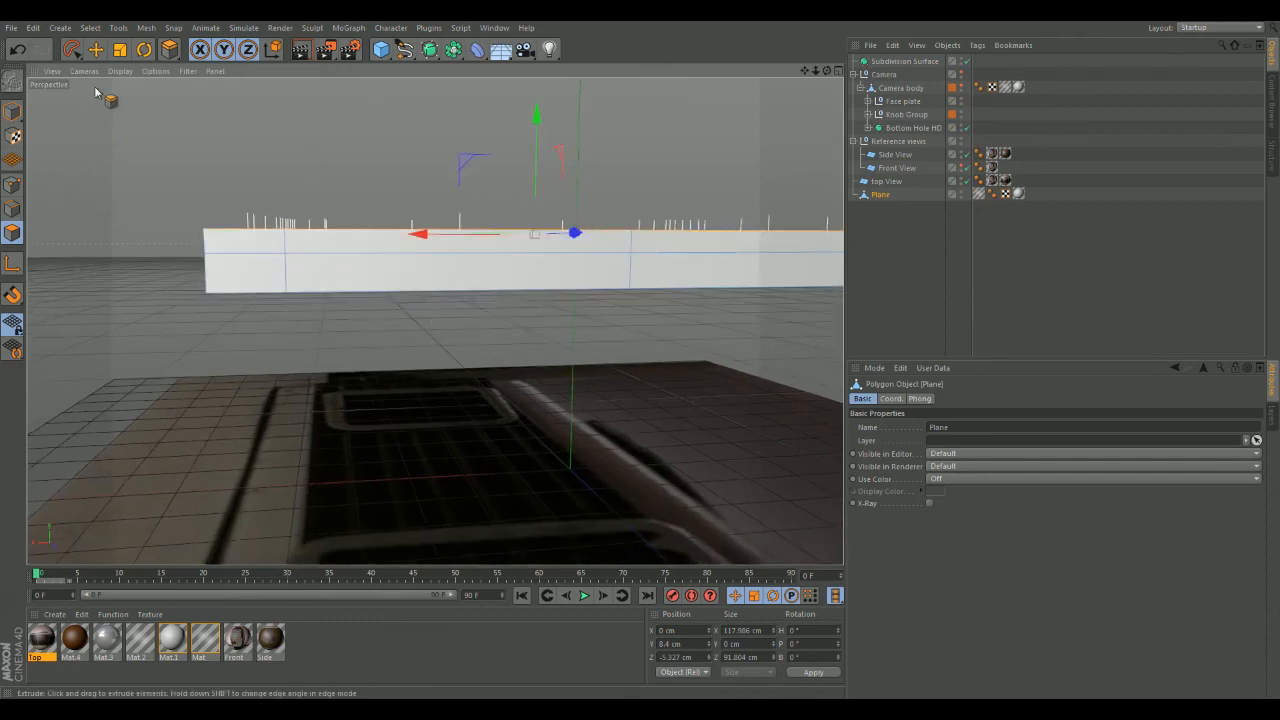
{"action": "right_click", "coordinate": [96, 146]}
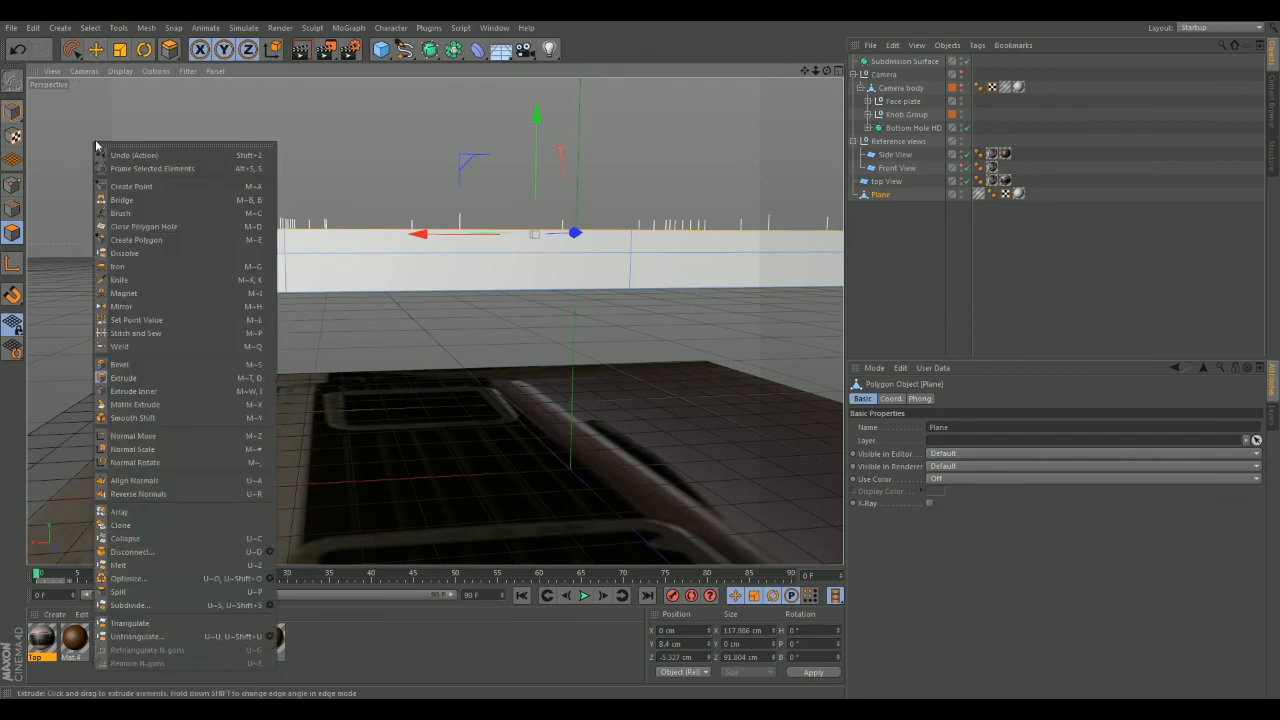
{"action": "left_click", "coordinate": [10, 111]}
{"action": "left_click", "coordinate": [157, 142]}
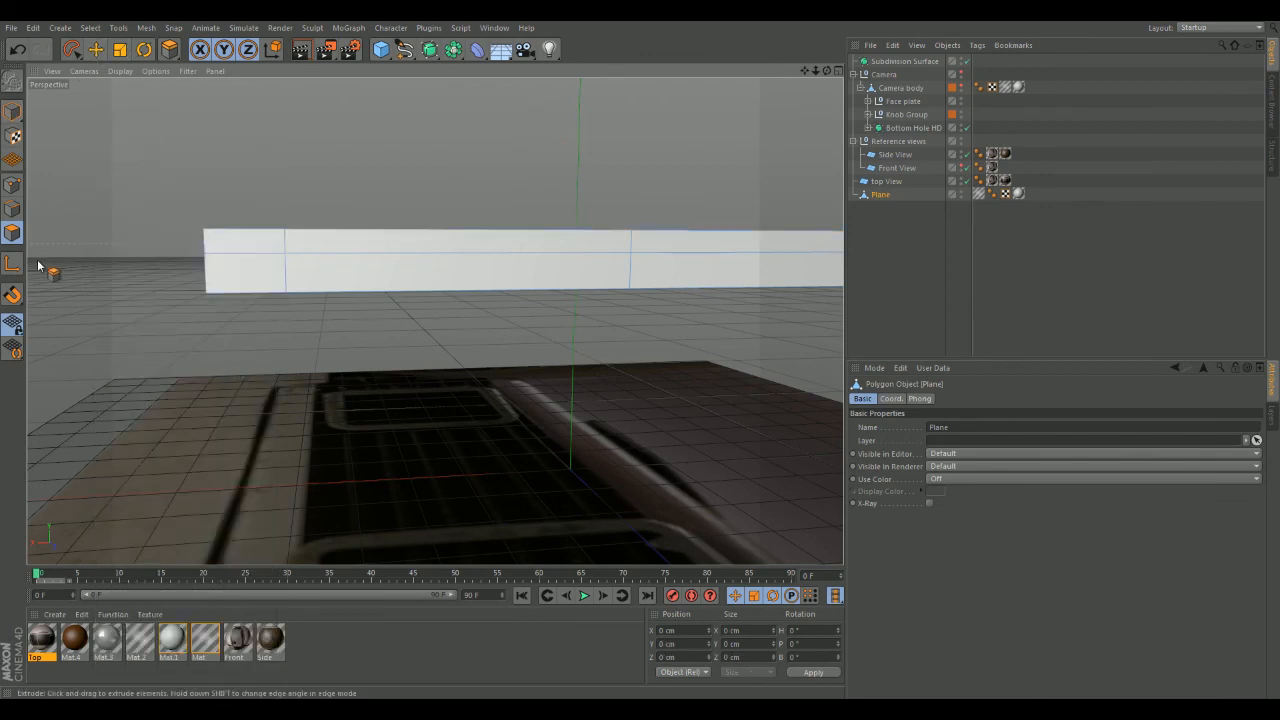
{"action": "left_click", "coordinate": [96, 50]}
{"action": "mouse_move", "coordinate": [158, 203]}
{"action": "left_mouse_down", "text": "alt"}
{"action": "mouse_move", "coordinate": [157, 216]}
{"action": "mouse_move", "coordinate": [157, 200]}
{"action": "left_mouse_up", "text": "alt"}
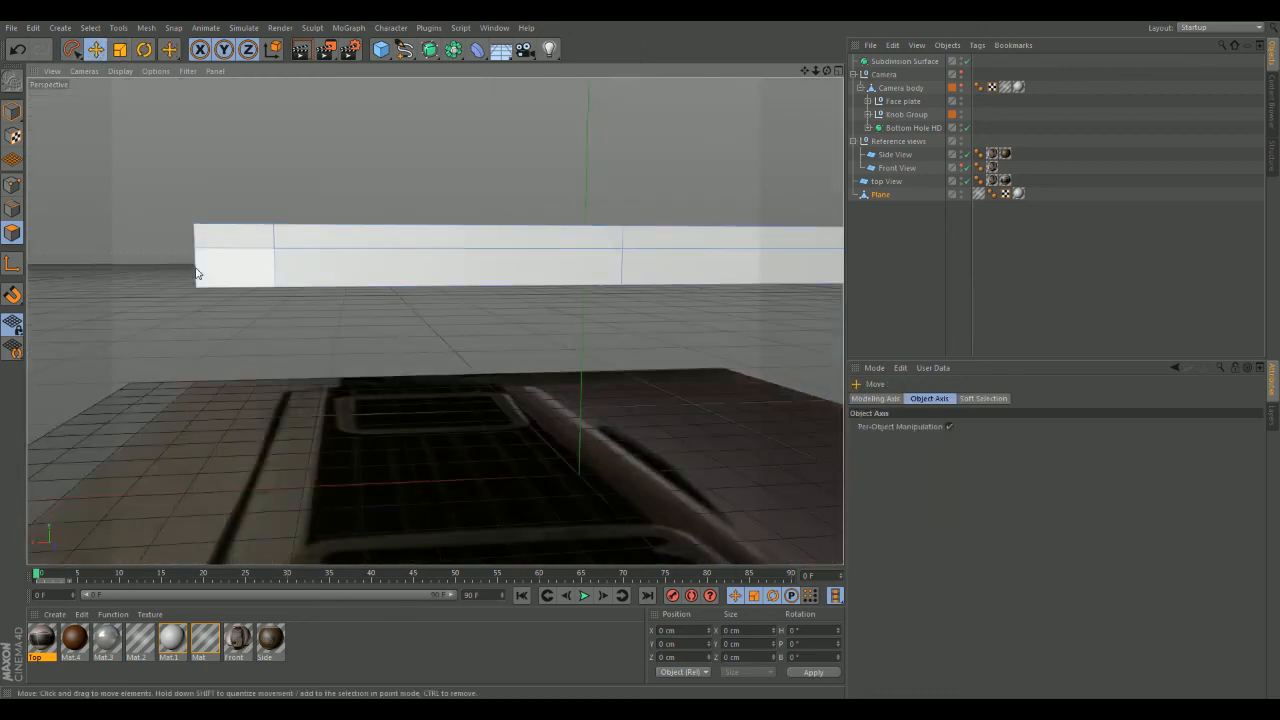